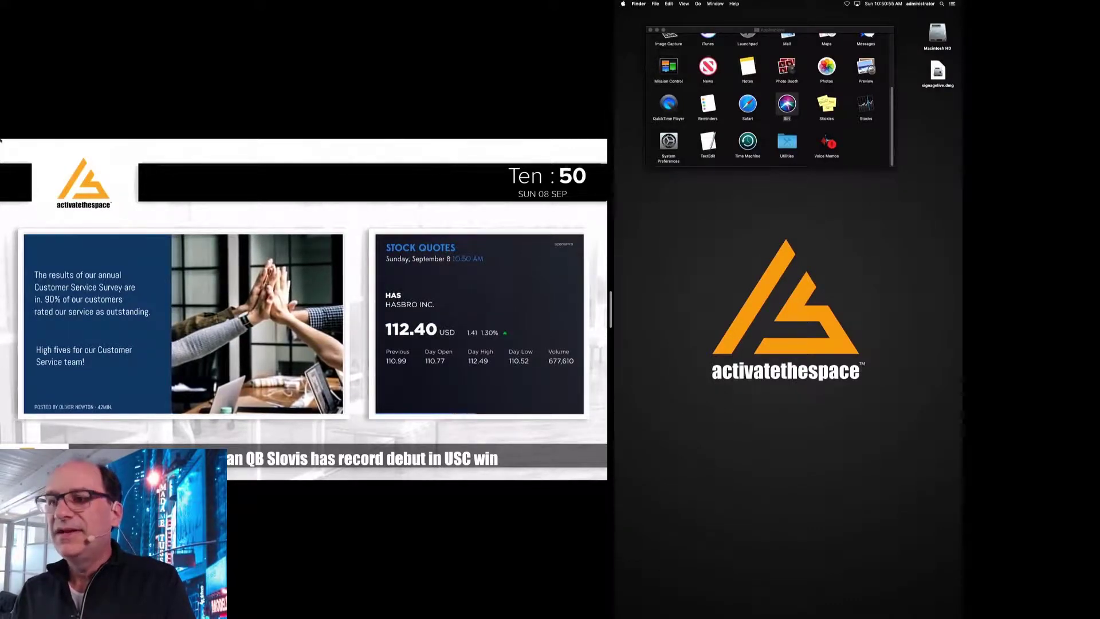
- Install Signagelive from signagelive.dmg into the Applications folder and launch it, allowing the downloaded app to open
double_click(940, 75)
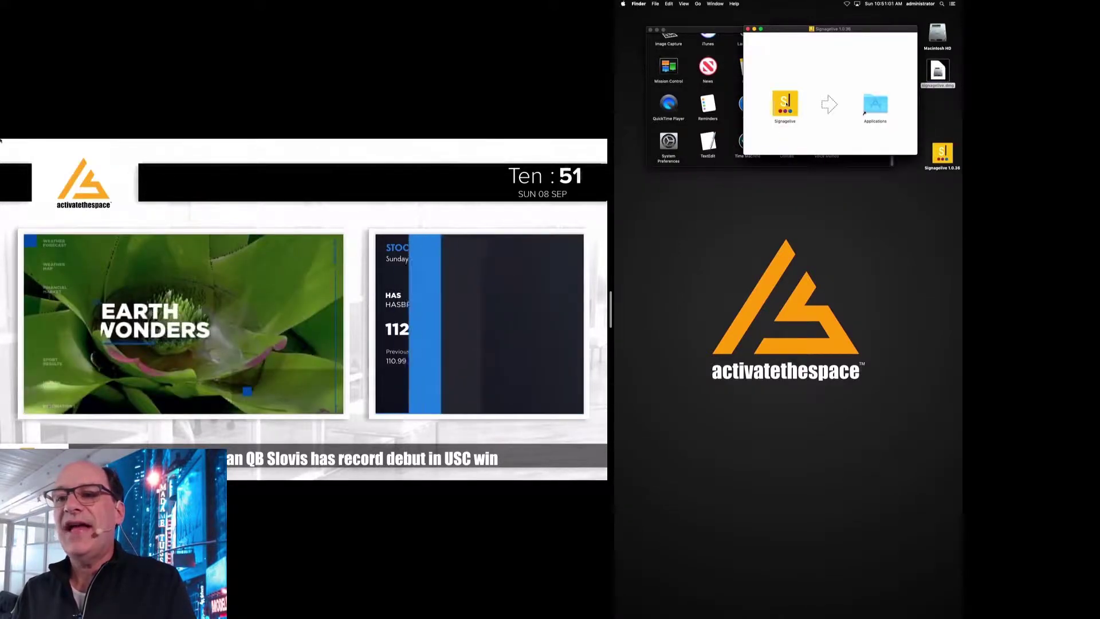
drag(785, 103, 875, 106)
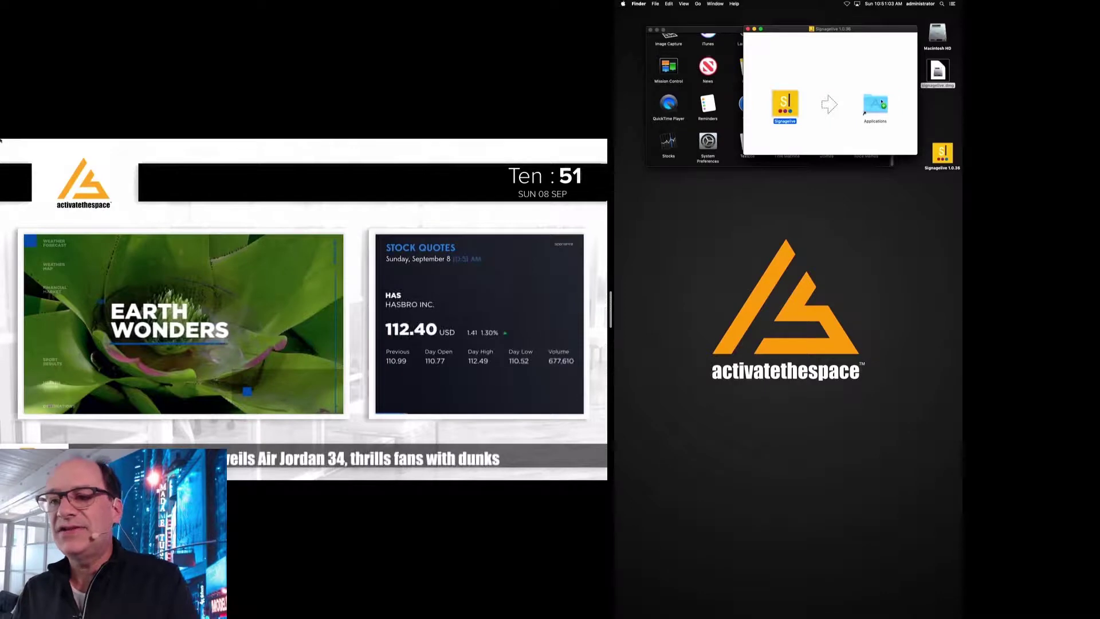
double_click(875, 106)
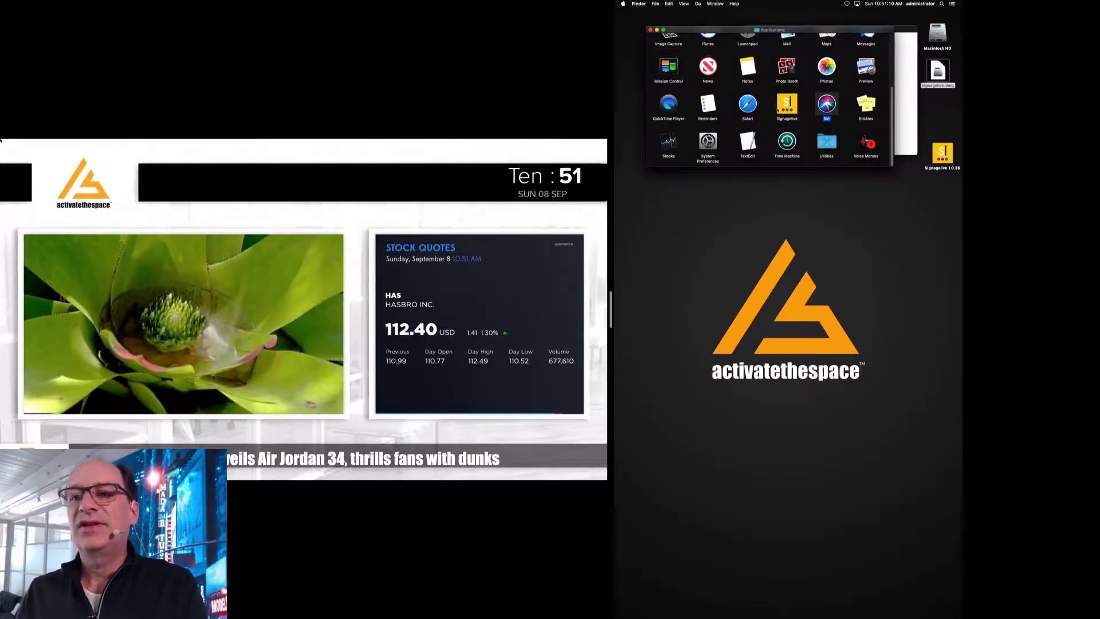
double_click(787, 103)
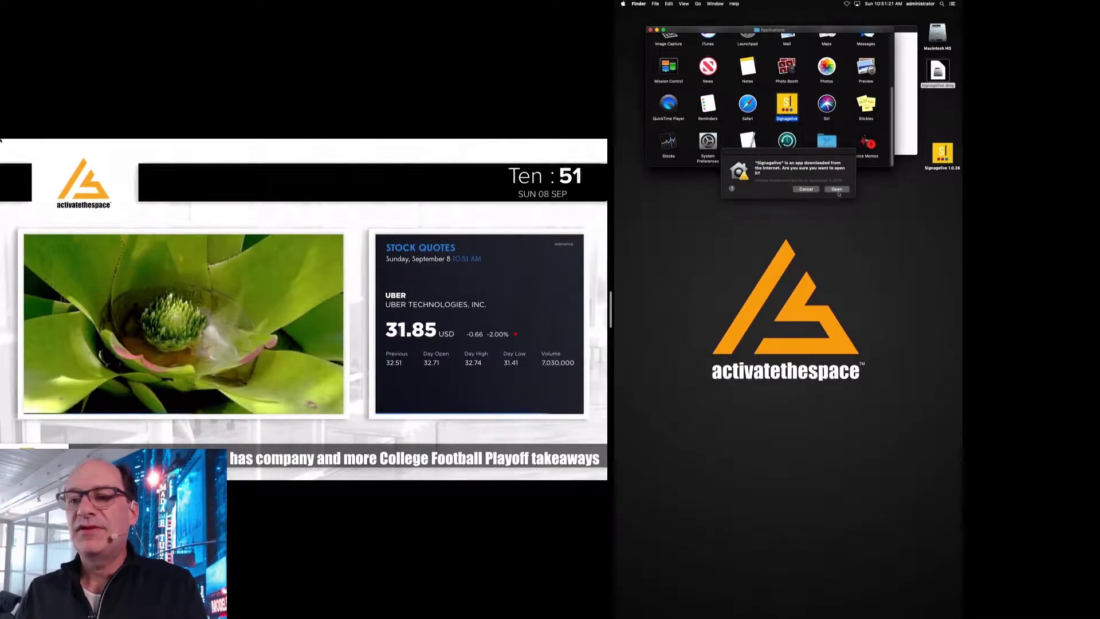
click(837, 190)
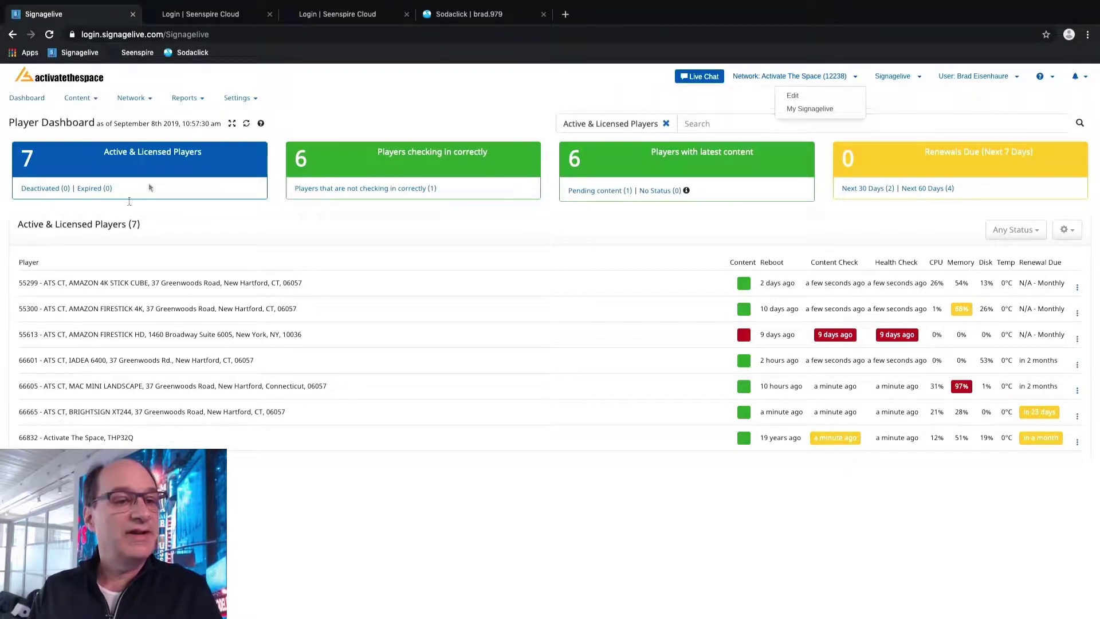
- Open the first unregistered one-month trial licence from the Signagelive licences list in the browser
click(243, 100)
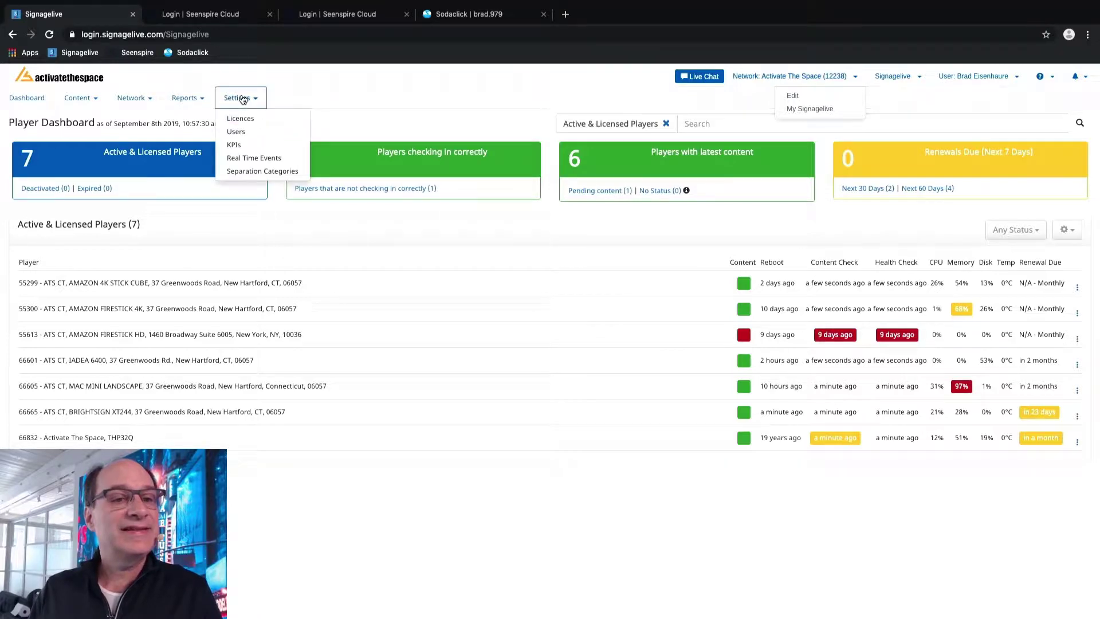
click(245, 119)
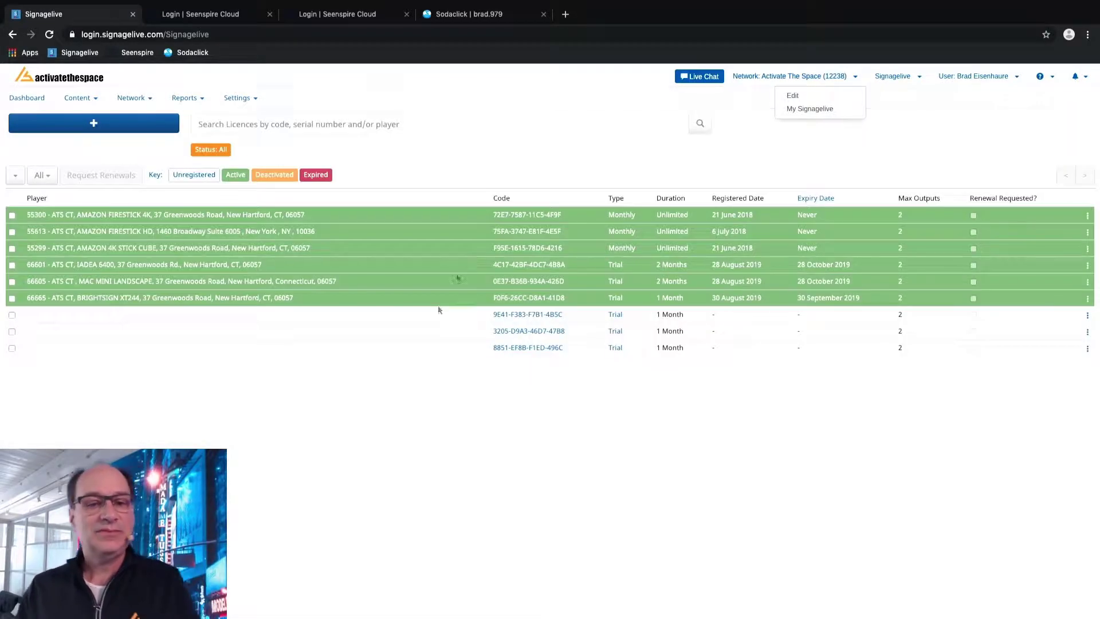
click(506, 318)
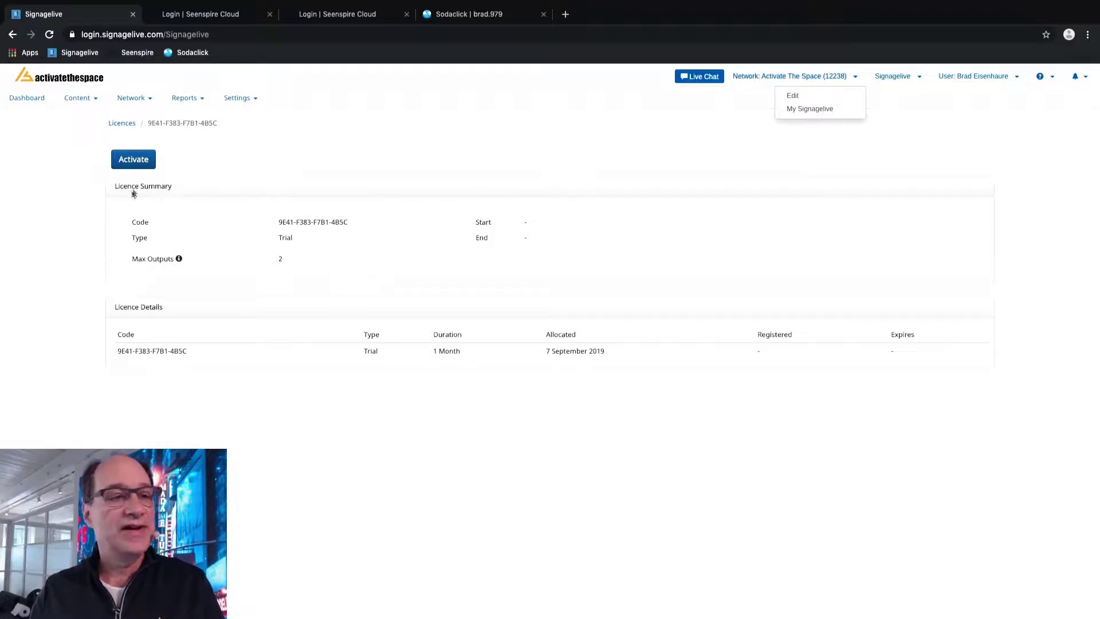
- Activate the licence by entering the player's activation code, save it and dismiss the notifications
click(142, 163)
click(197, 182)
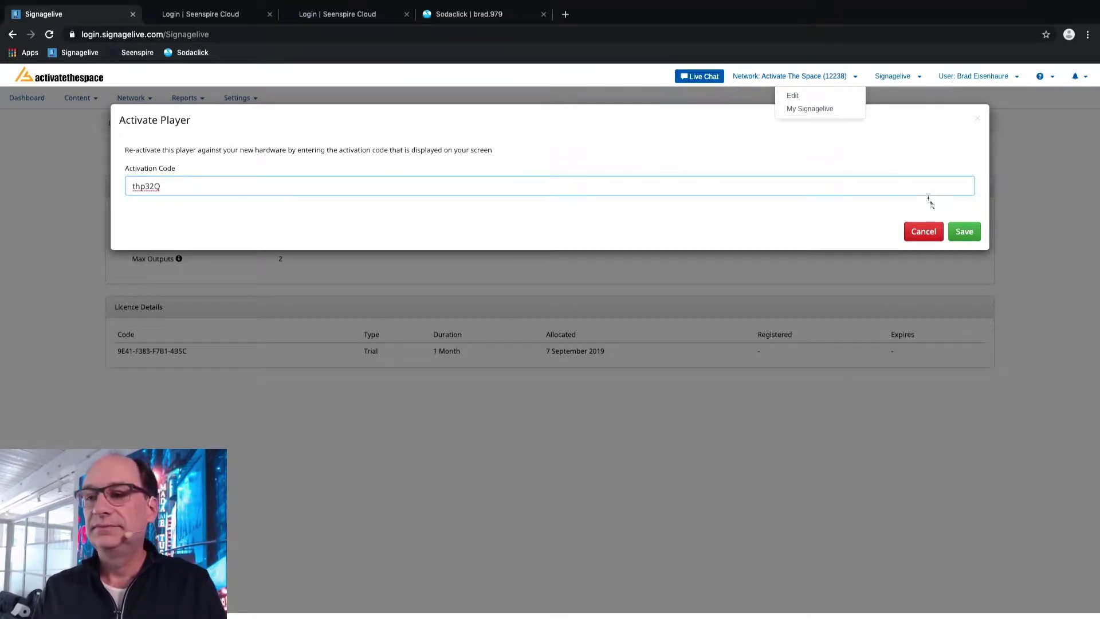
click(962, 235)
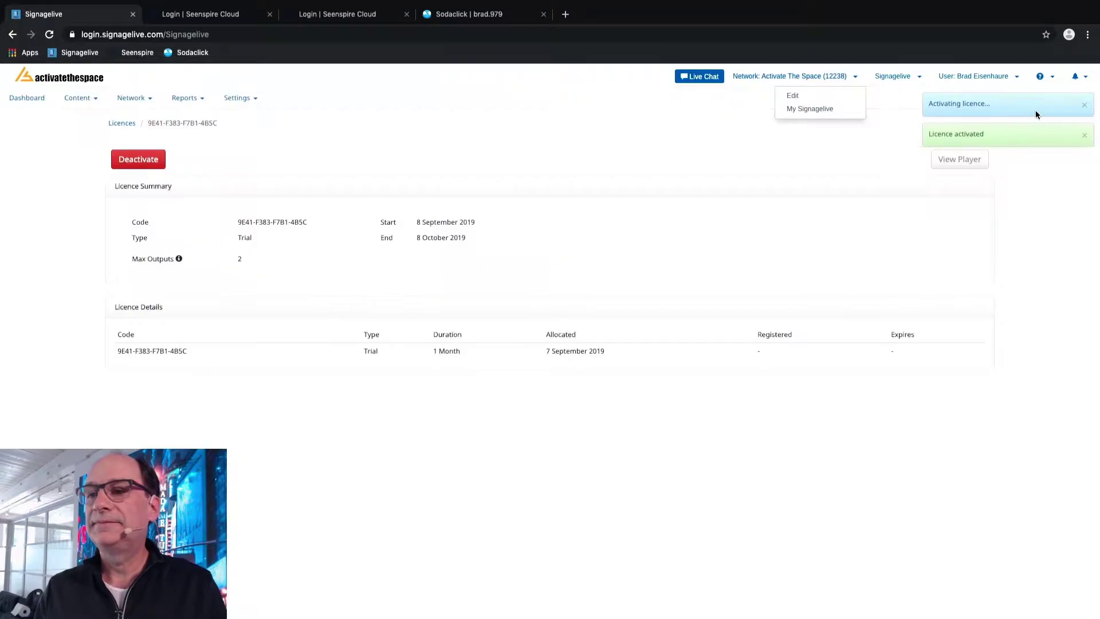
click(1086, 137)
click(1083, 105)
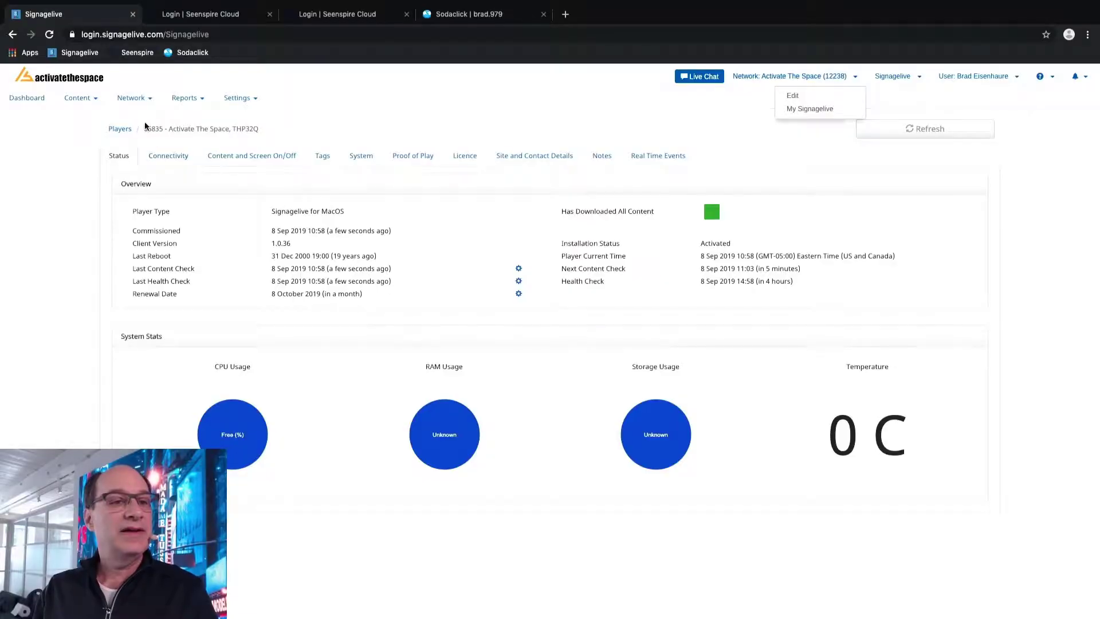
- In the new player's connectivity settings, set the content check to every 1 Minute and the health check to every 1 Hour
click(165, 155)
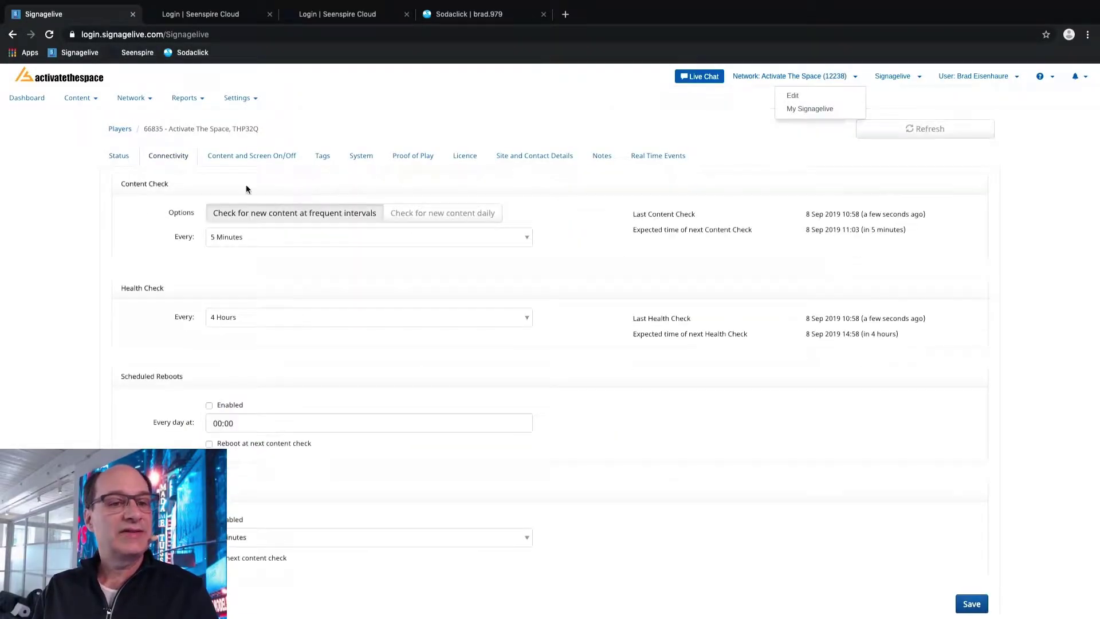
click(278, 241)
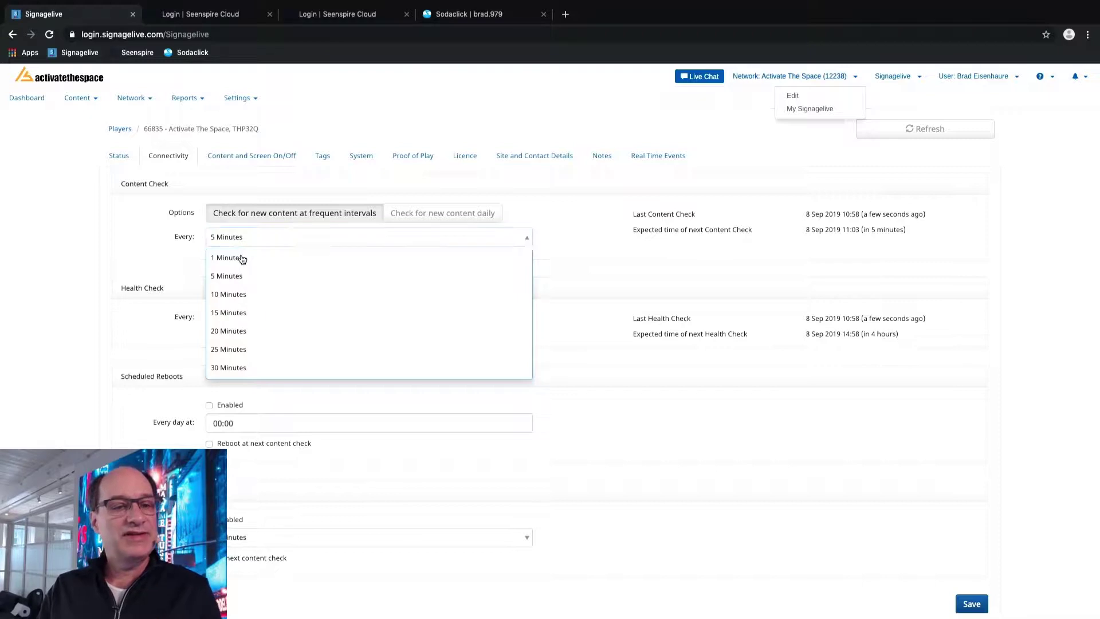
click(240, 258)
click(263, 244)
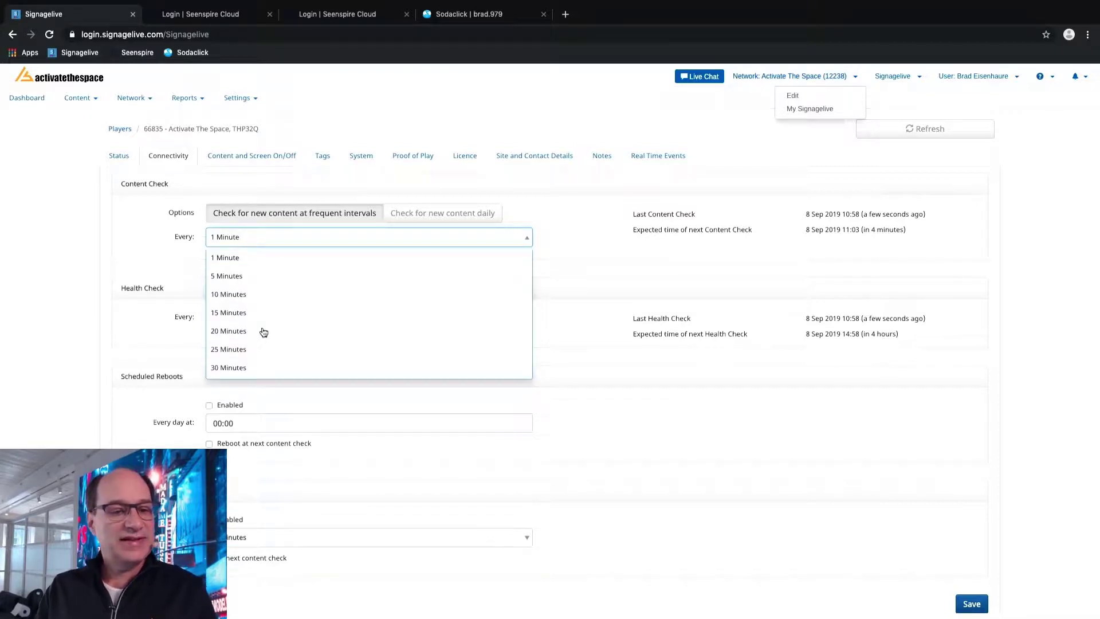
scroll(264, 332, down, 5)
scroll(264, 332, up, 5)
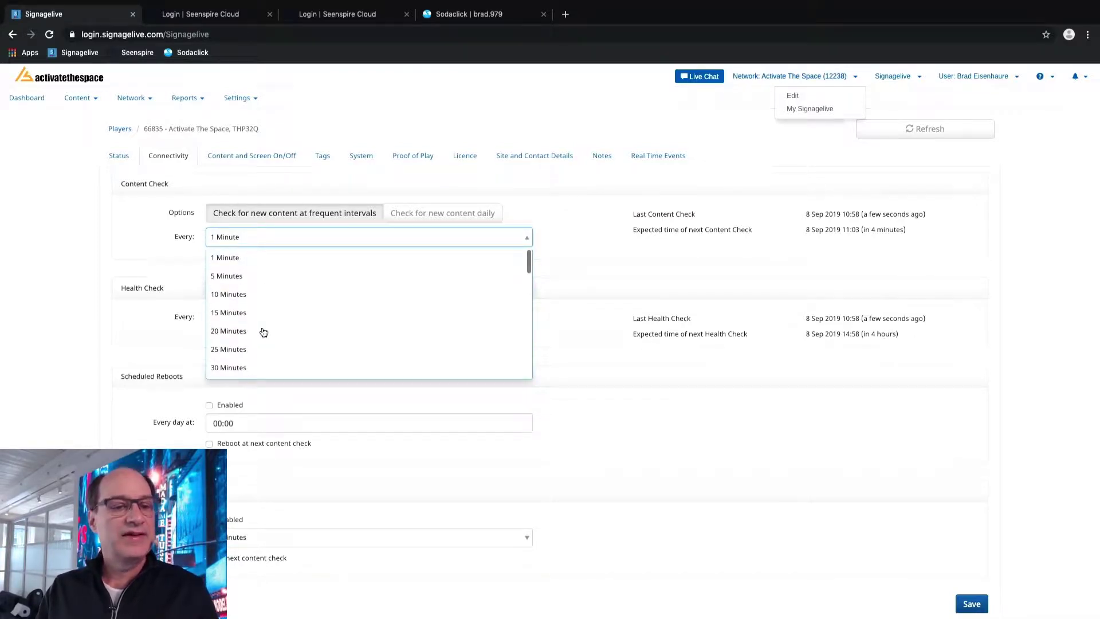
click(219, 257)
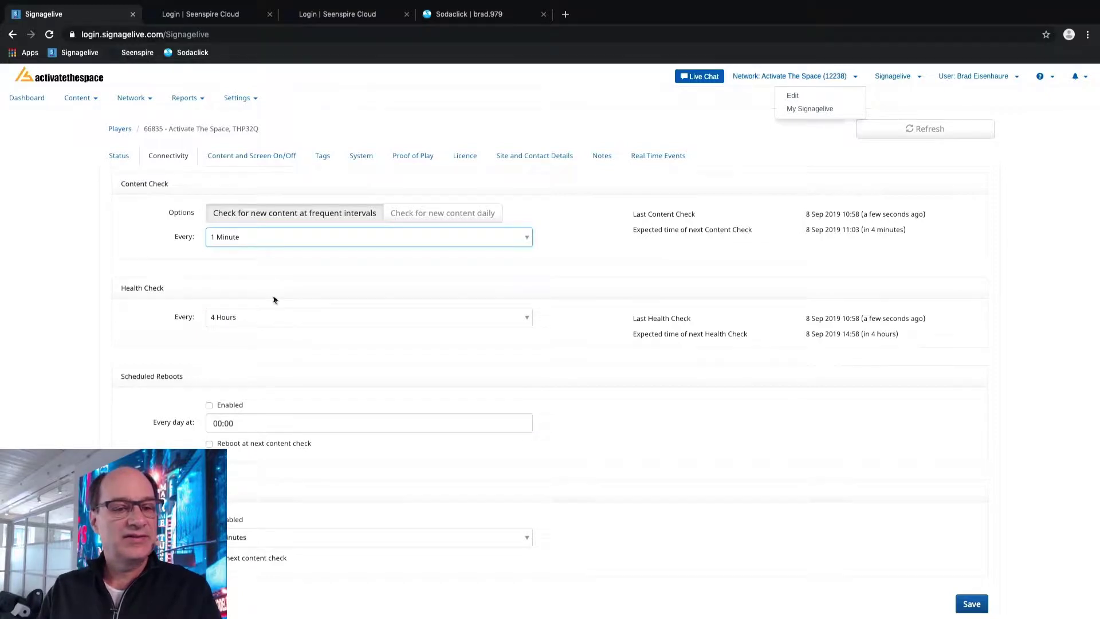
click(265, 322)
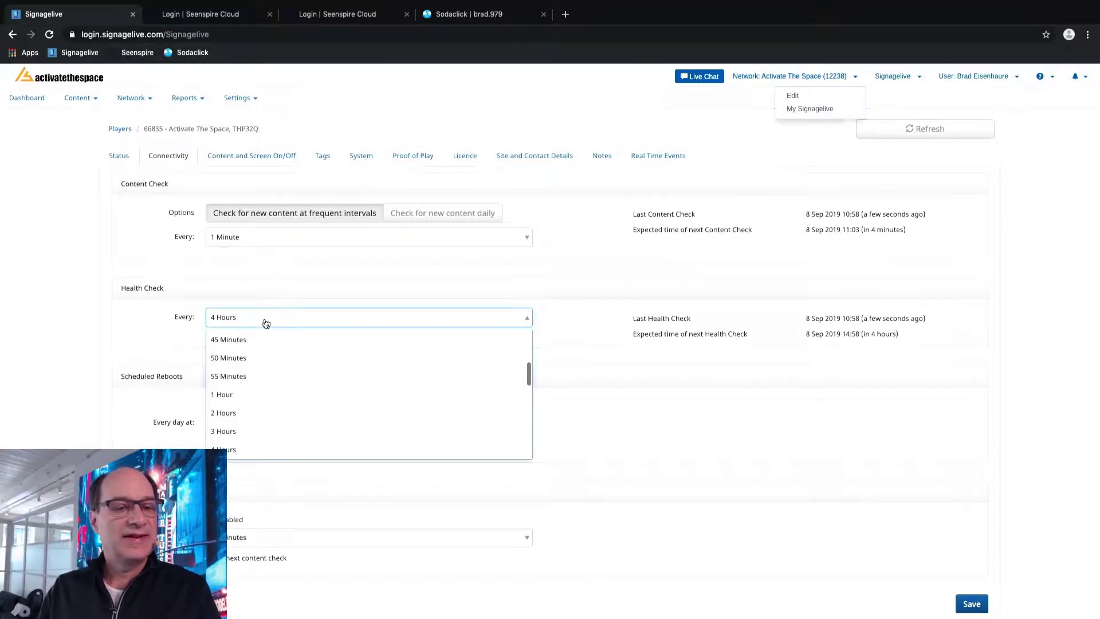
click(224, 395)
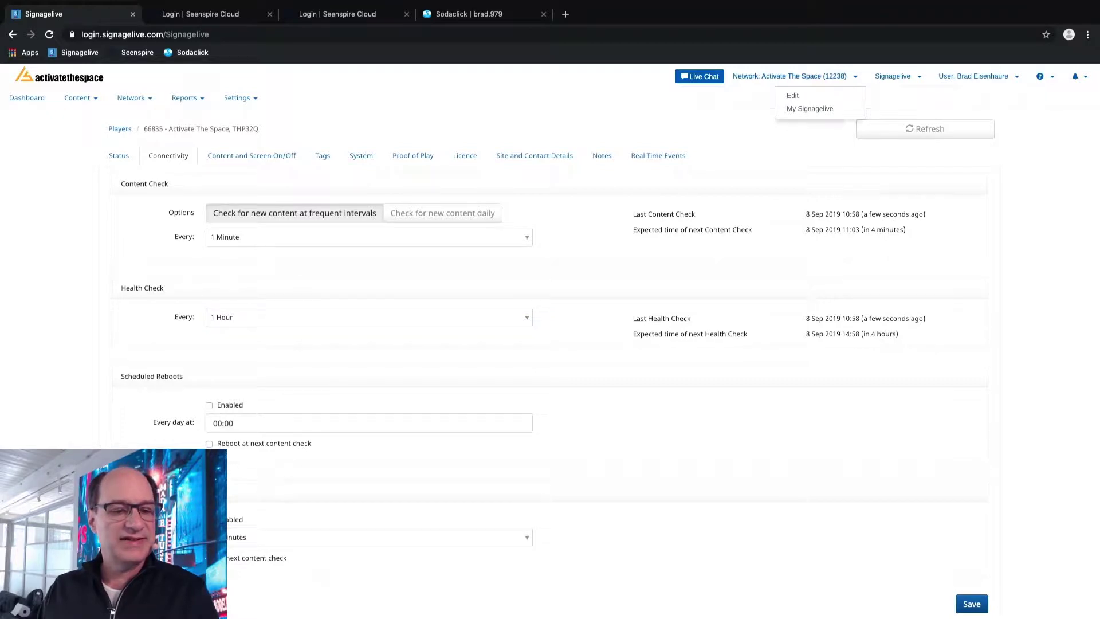
- Set the interval below Scheduled Reboots to 5 Minutes, toggle its next content check option and save the connectivity settings
click(233, 538)
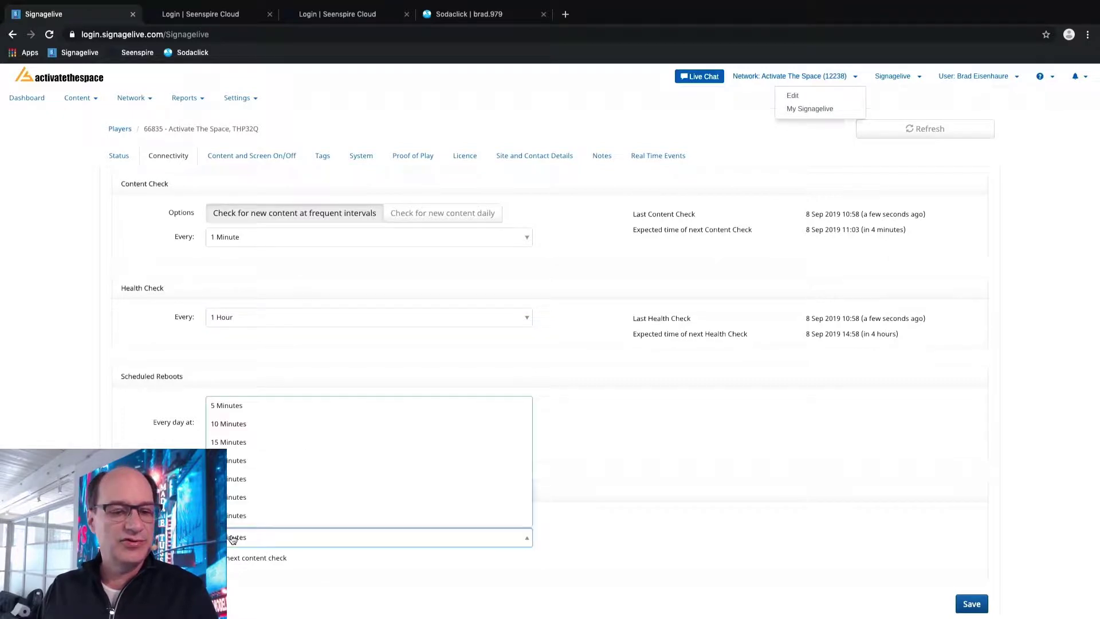
click(222, 407)
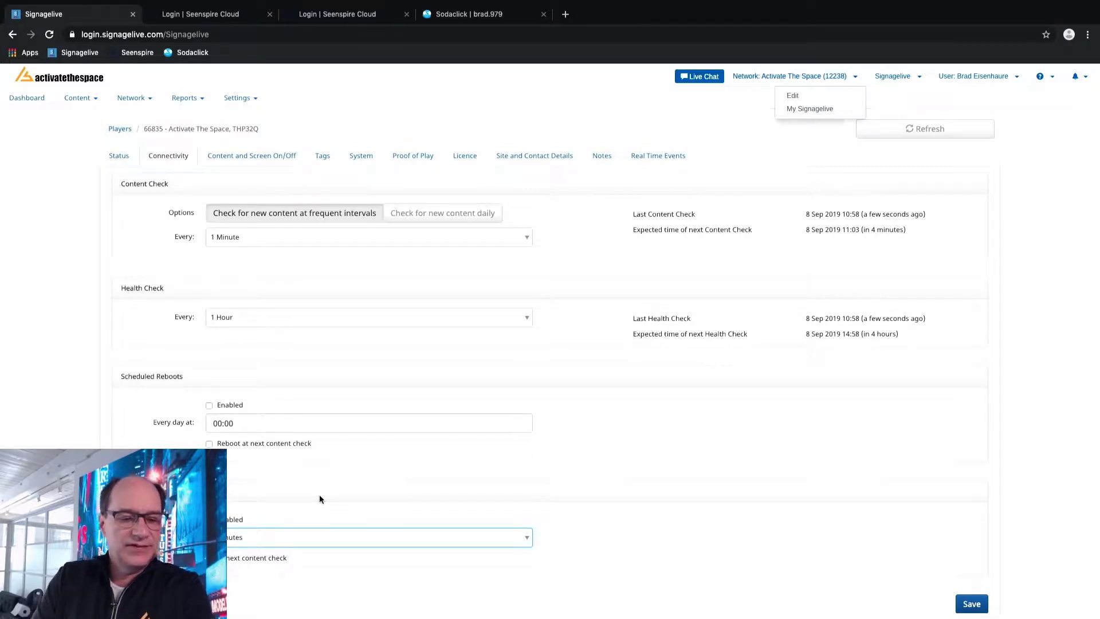
click(252, 542)
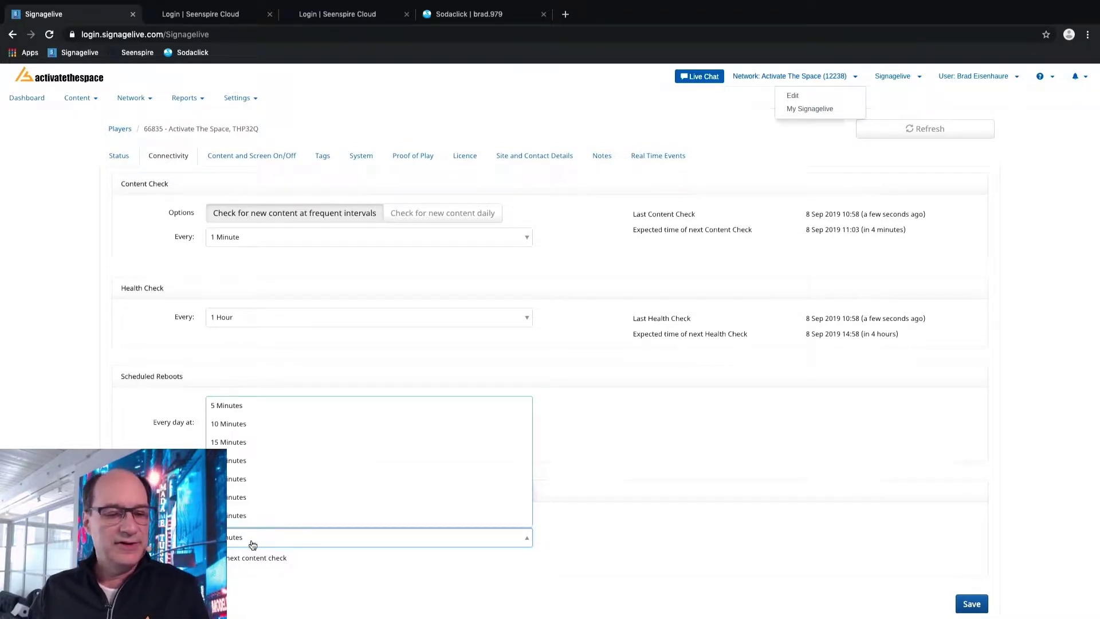
click(234, 408)
click(210, 558)
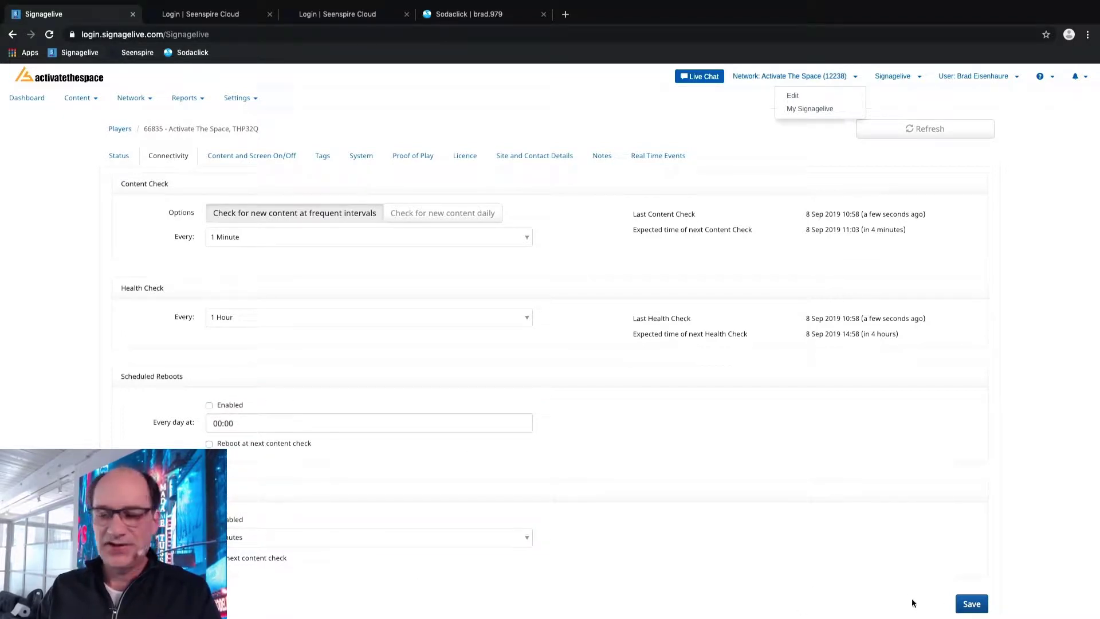
click(973, 604)
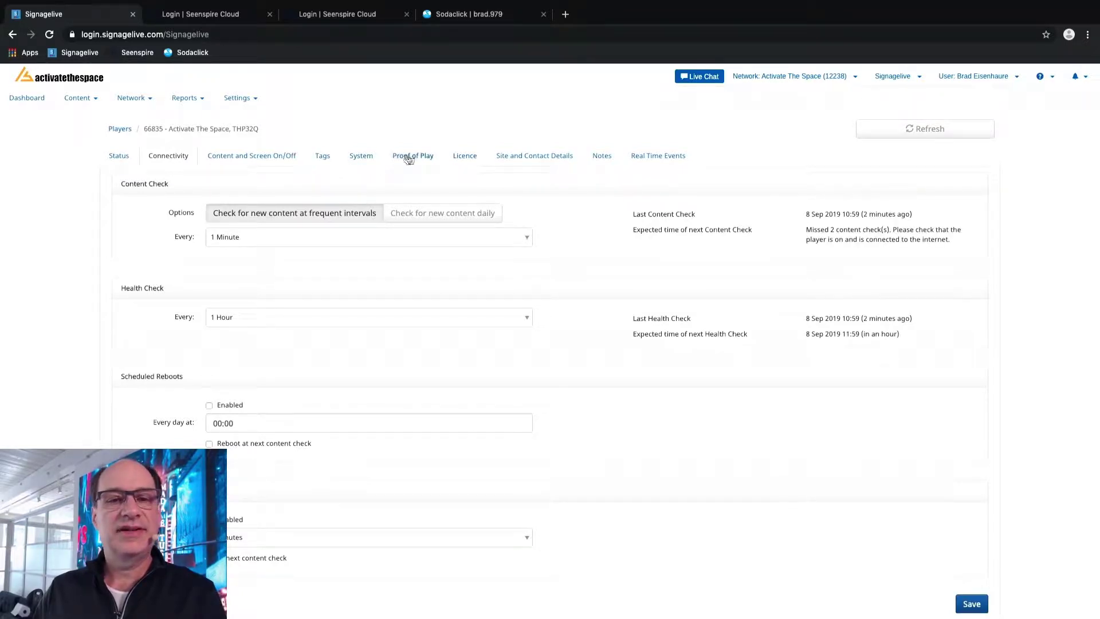
- View the player's system information and change the name in its site details to "Test Player Mac Mini"
click(361, 157)
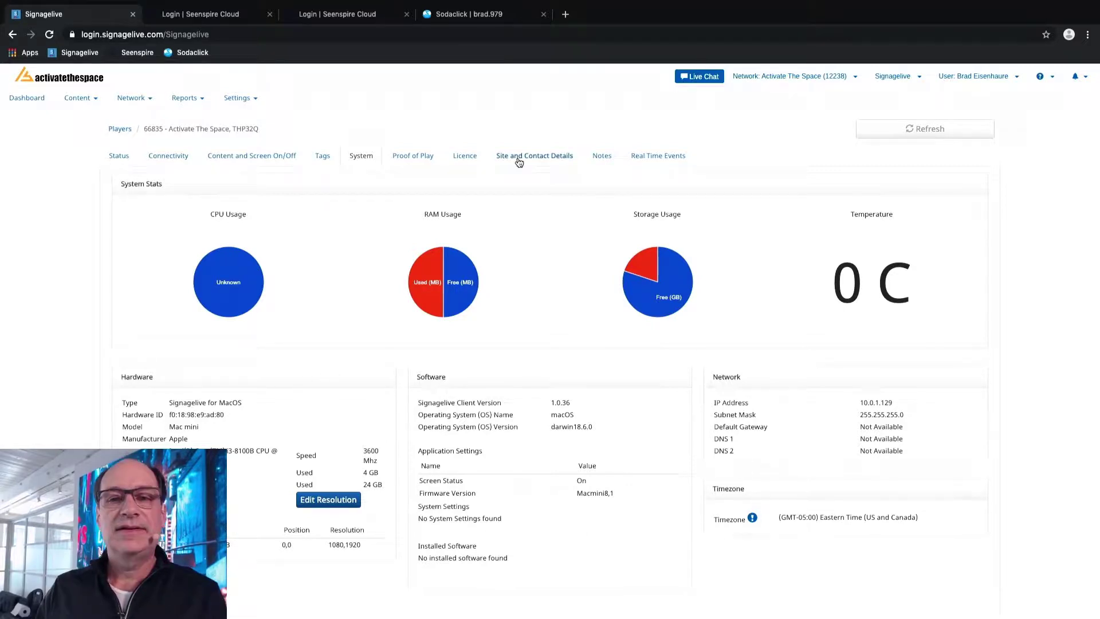
click(559, 155)
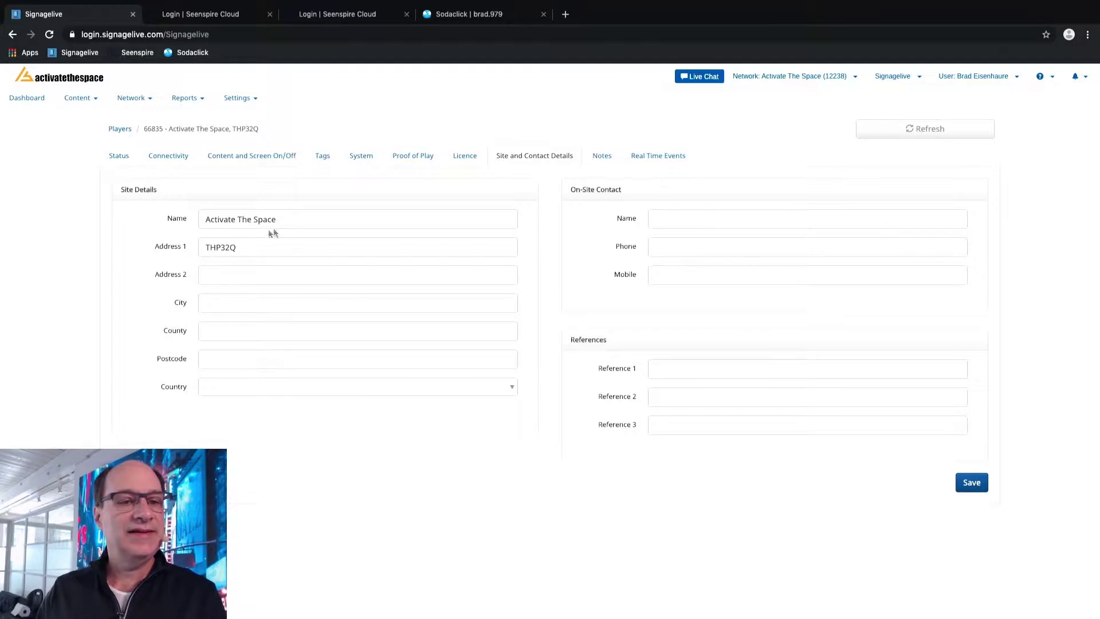
drag(293, 219, 202, 216)
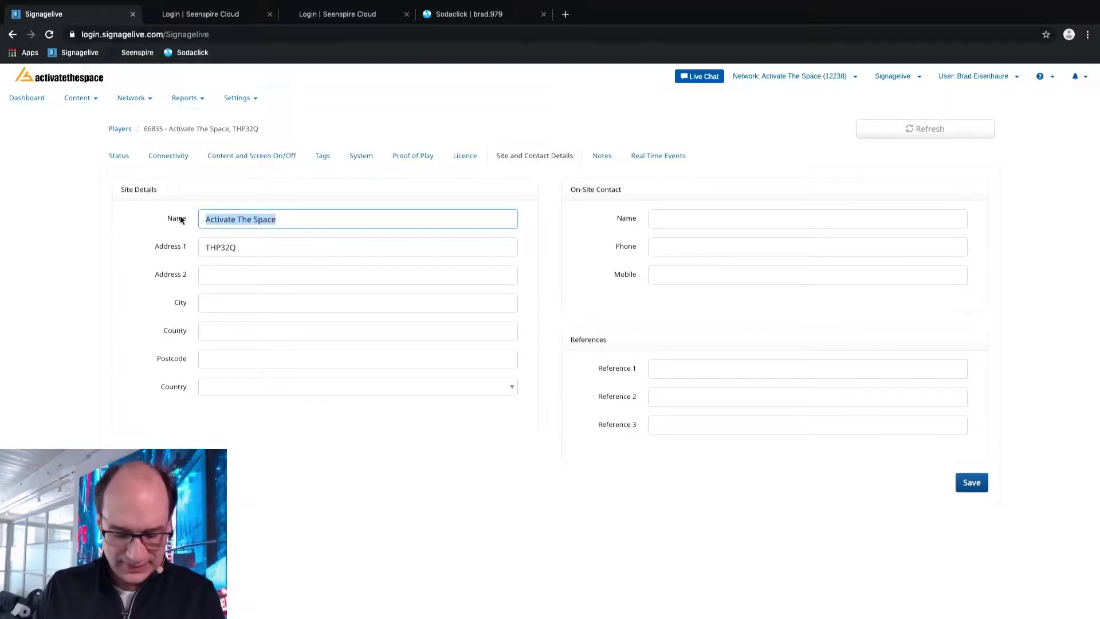
text(Test Pla)
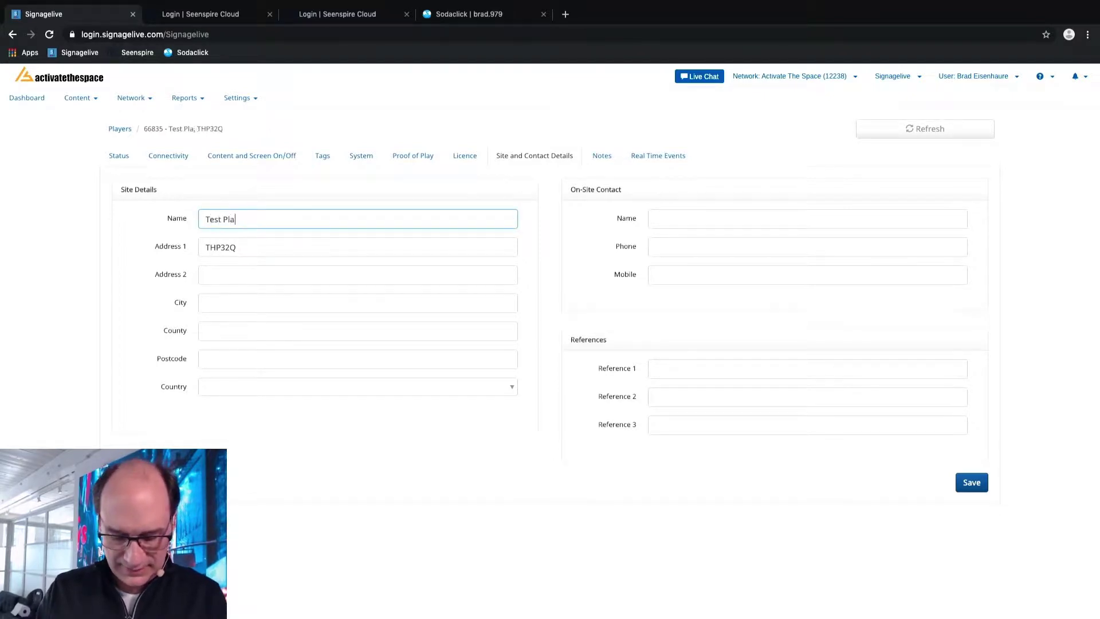
text(ye Mac Mini)
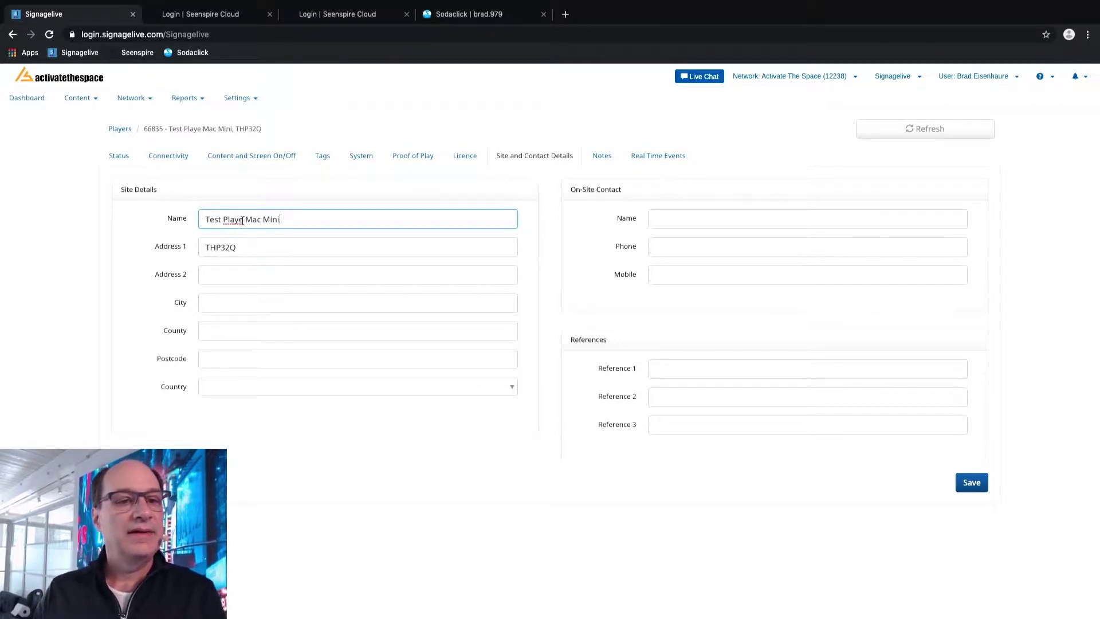
text(r)
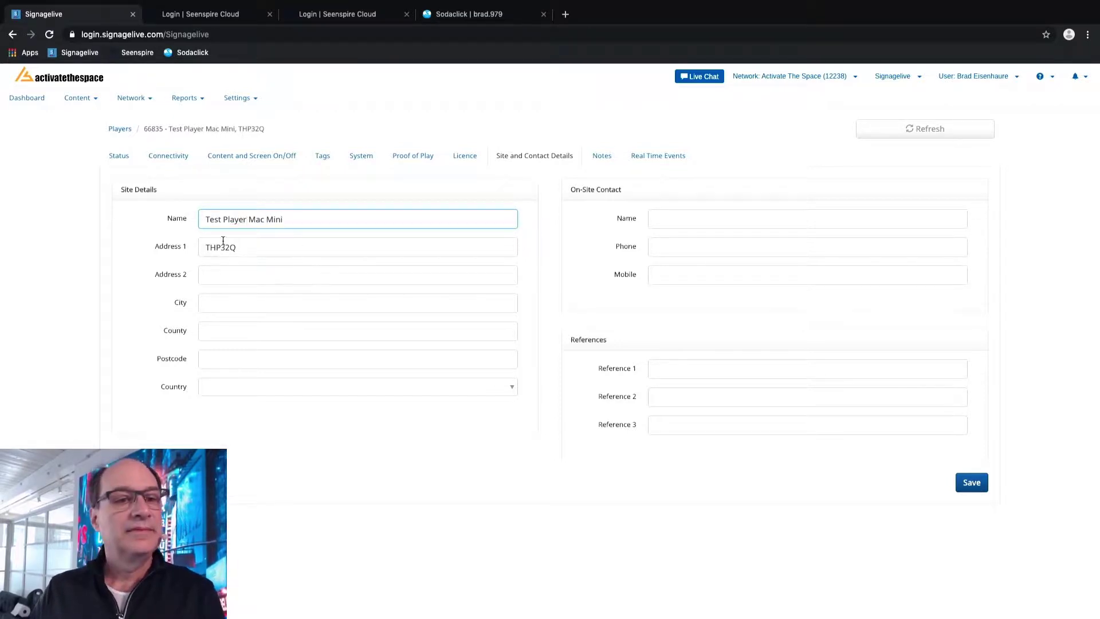
- Copy the activation code from Address 1 into Reference 1 and enter the on-site contact's name
drag(238, 247, 165, 246)
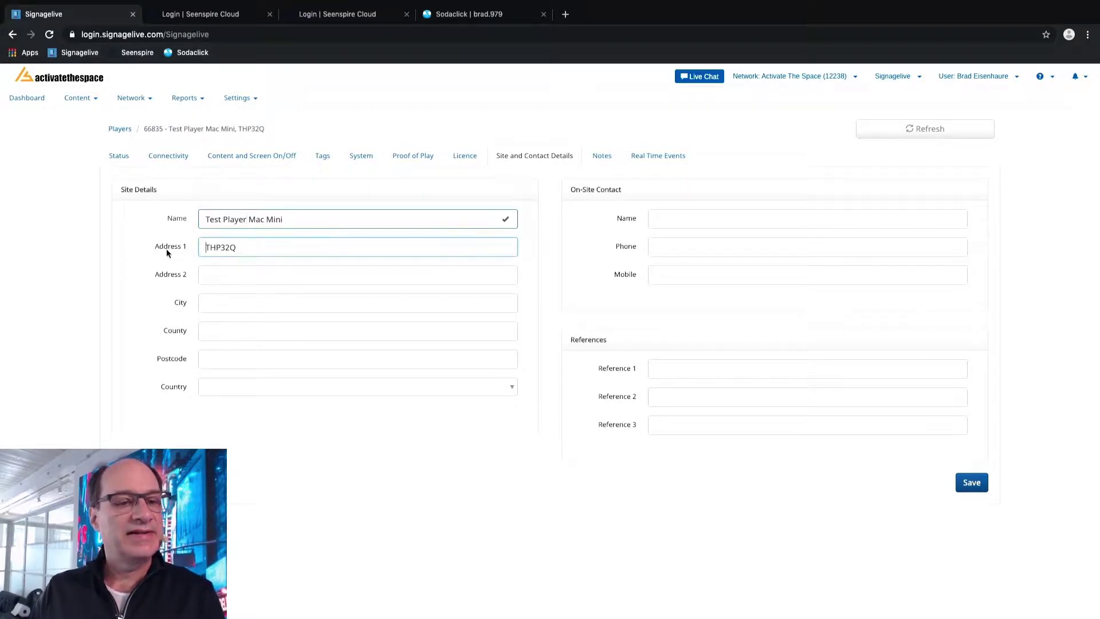
drag(239, 248, 191, 245)
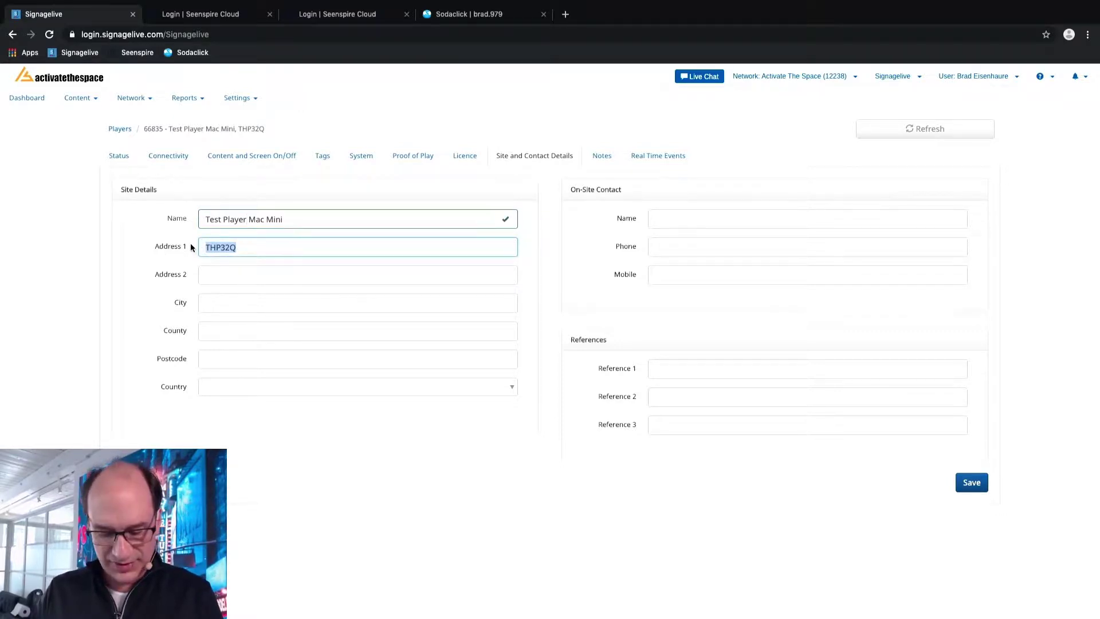
key(ctrl+c)
click(688, 366)
key(ctrl+v)
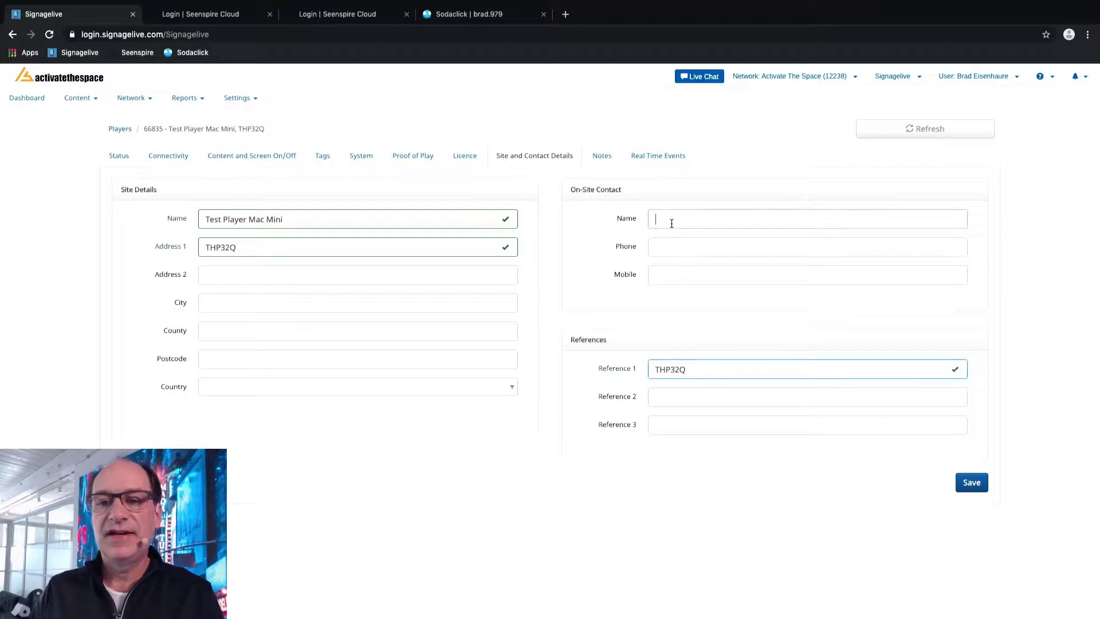
click(672, 223)
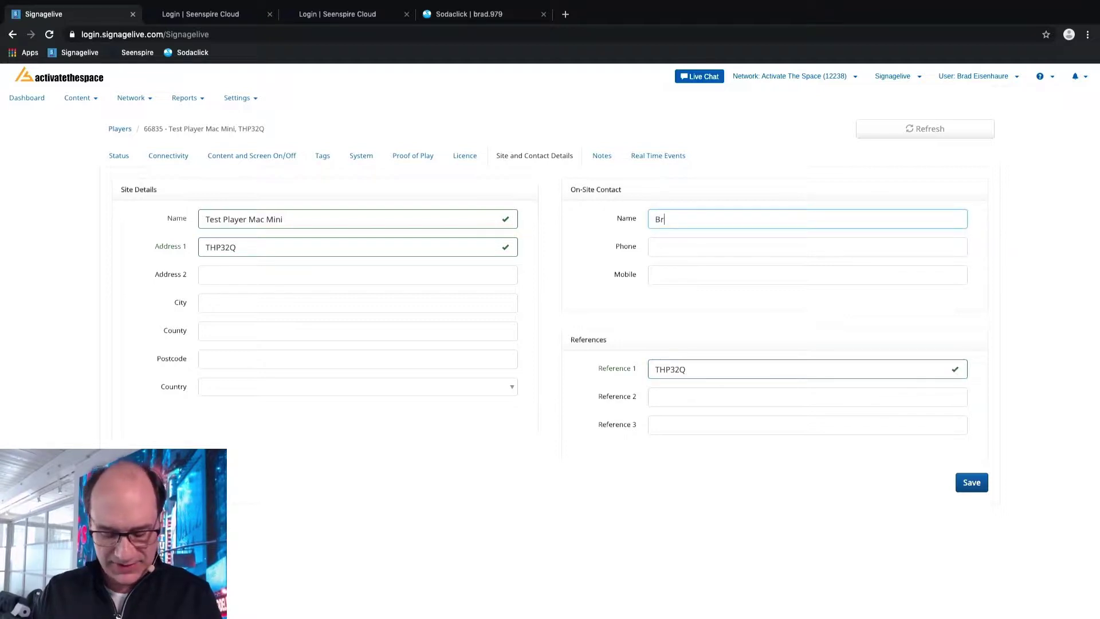
click(676, 247)
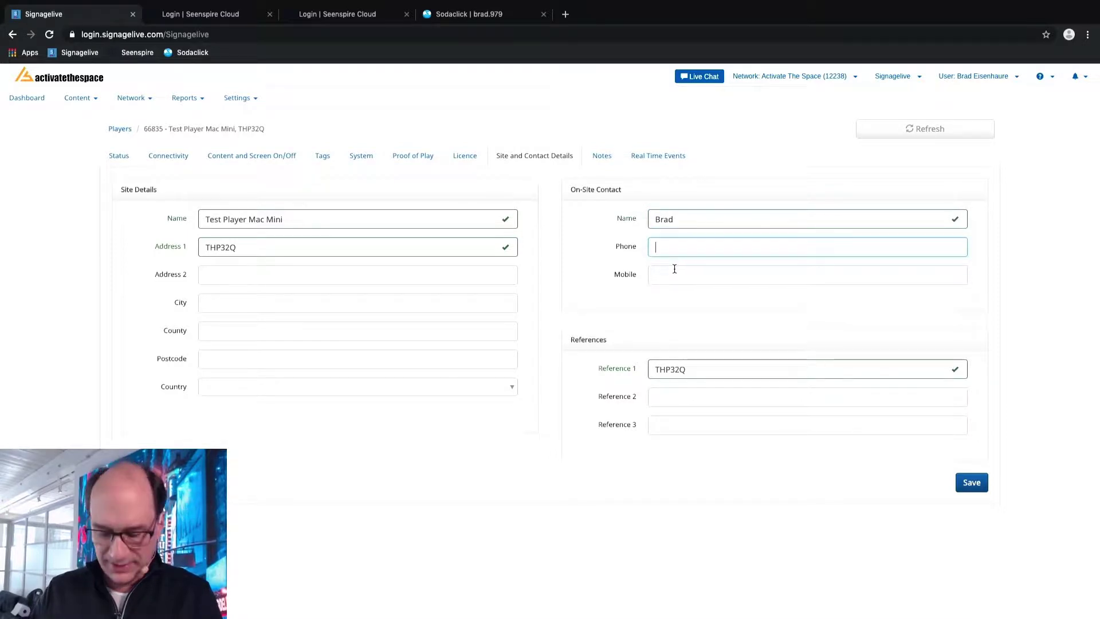
- Save a new player note reading "Installed software on the mini today" and open the player's real time events
click(599, 156)
click(137, 183)
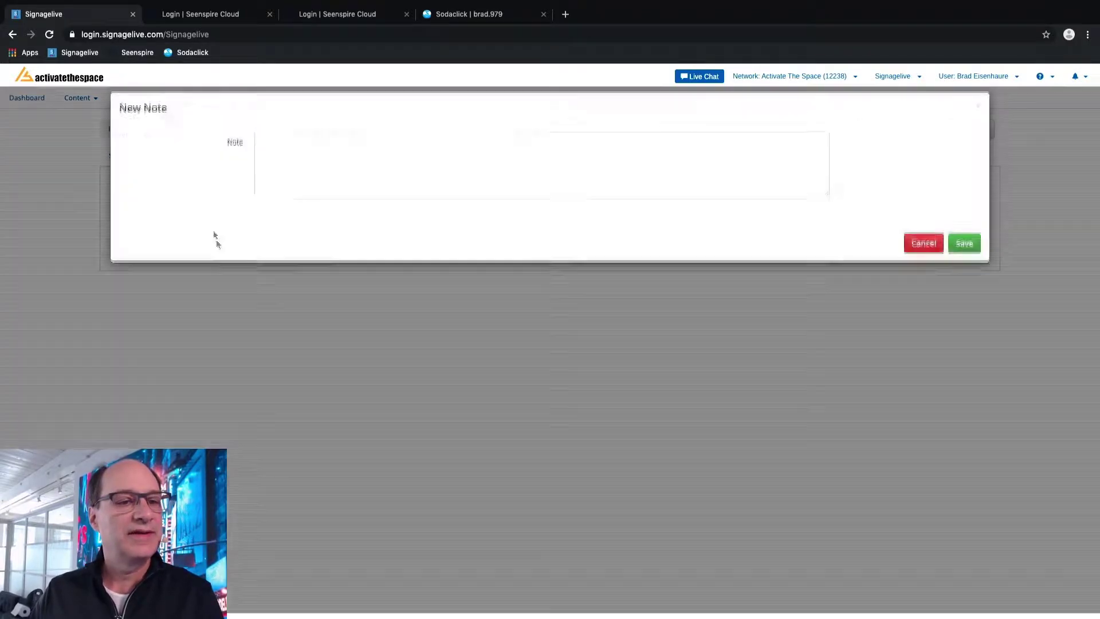
click(347, 168)
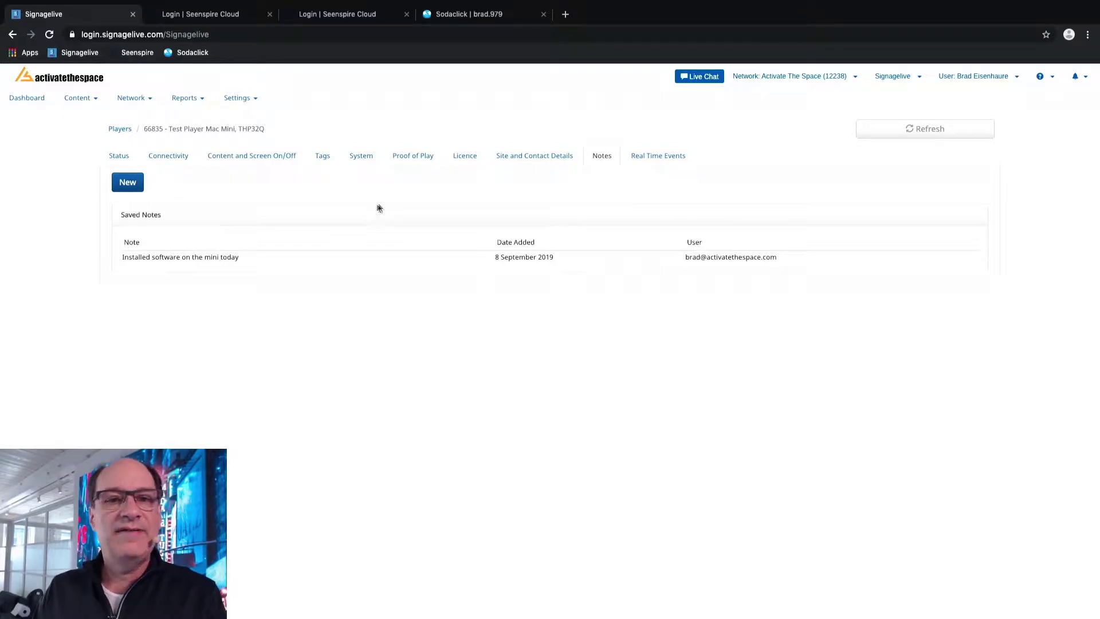
click(642, 161)
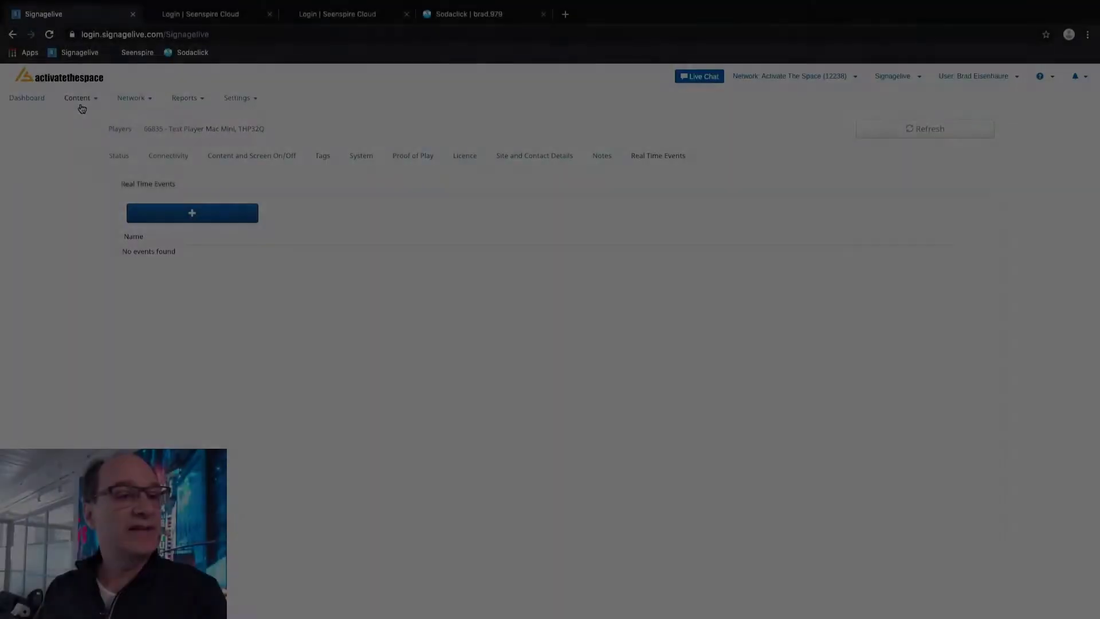
- Open the page for creating and editing playlists and look through the media assets
click(81, 98)
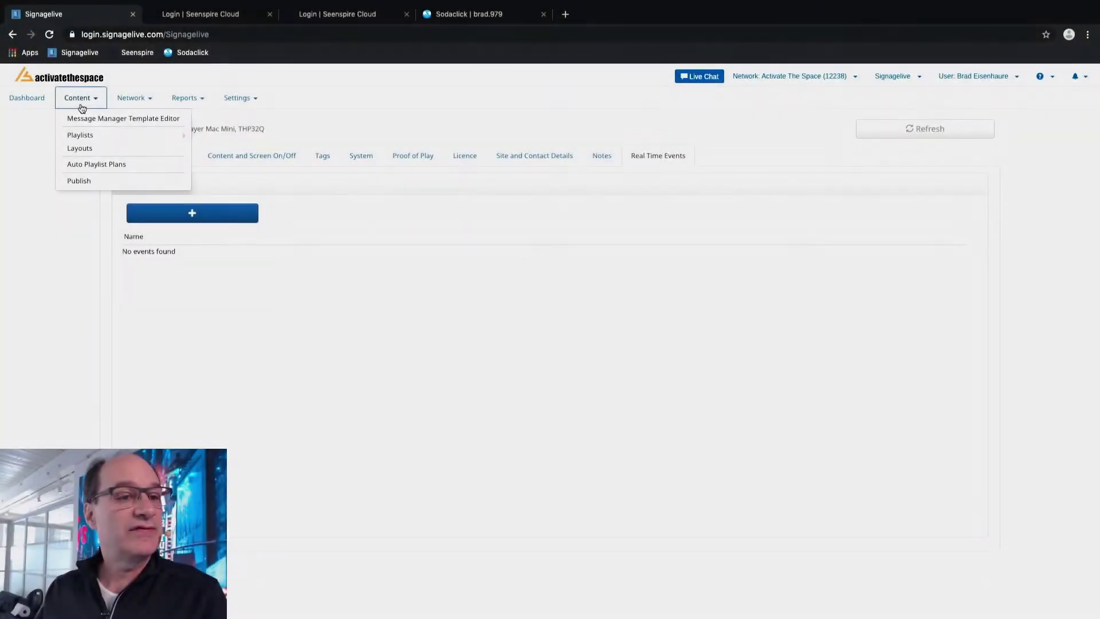
mouse_move(80, 139)
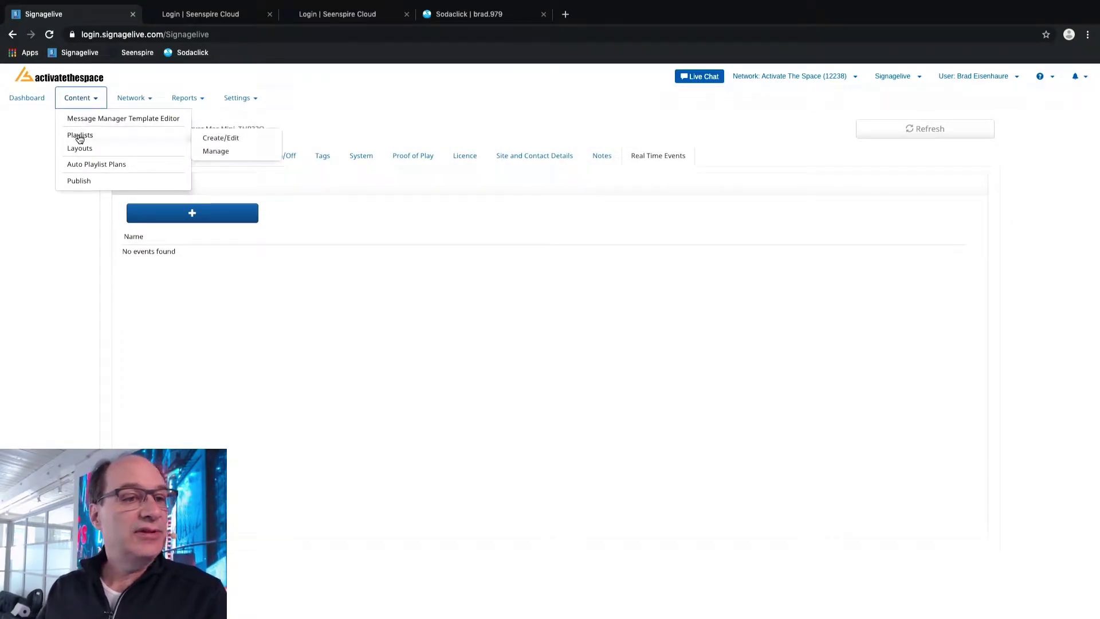
click(113, 138)
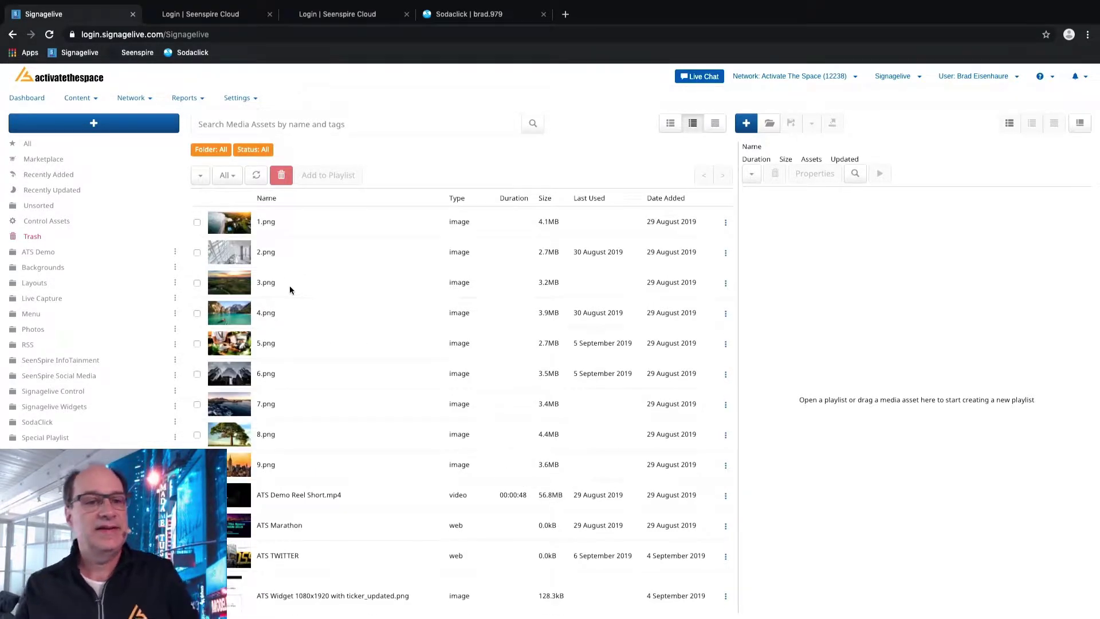
scroll(325, 369, down, 10)
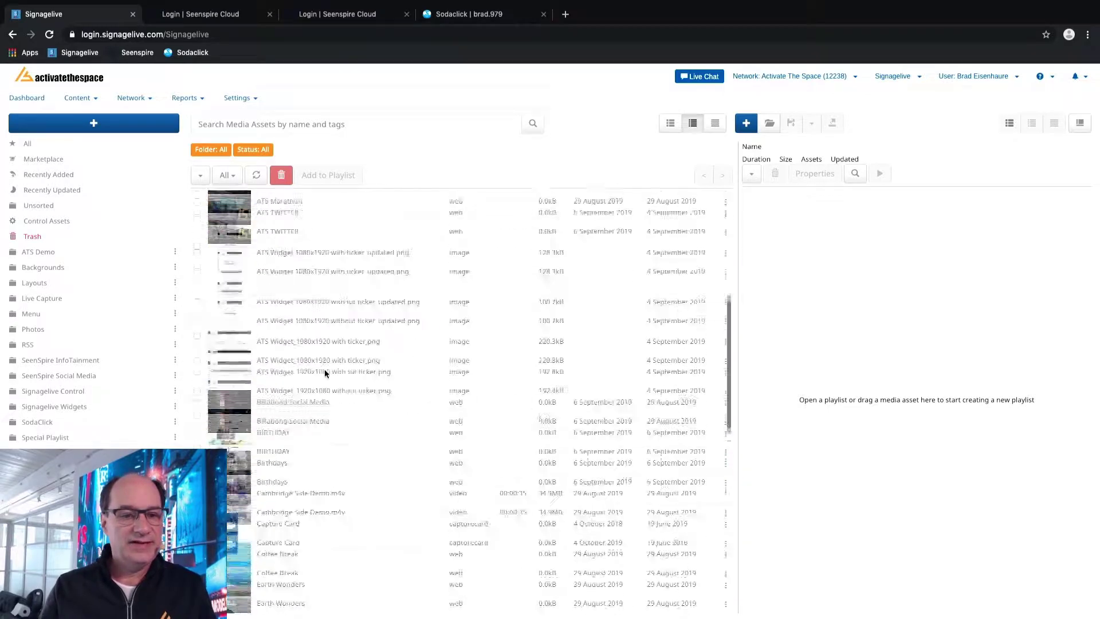
scroll(324, 369, up, 10)
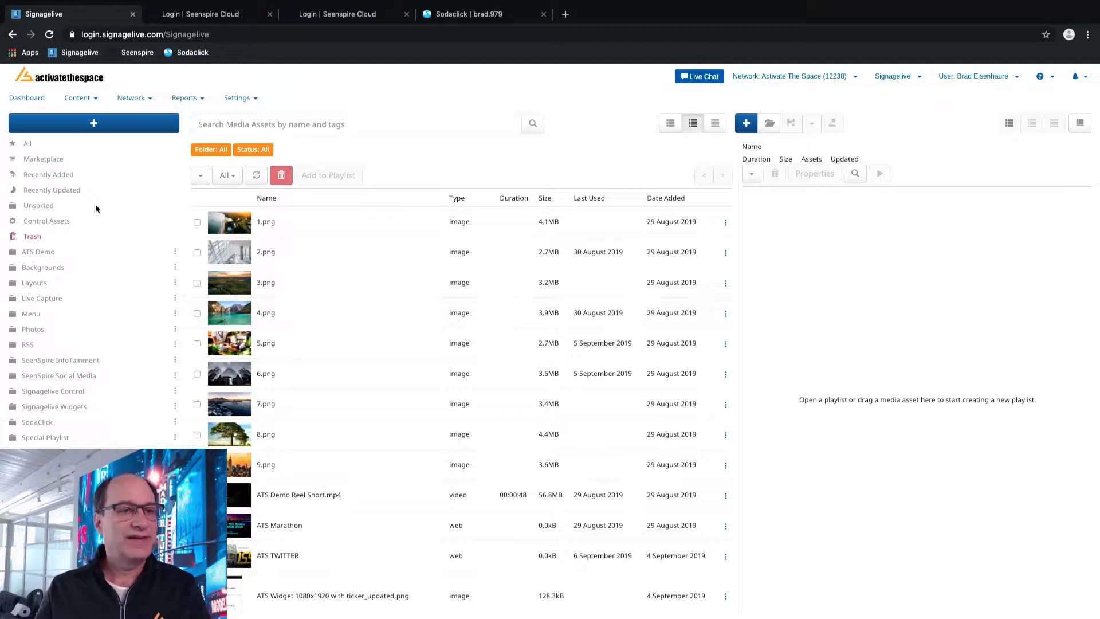
- Find Yahoo News among the Marketplace's News apps and add it to the Signagelive network
click(95, 124)
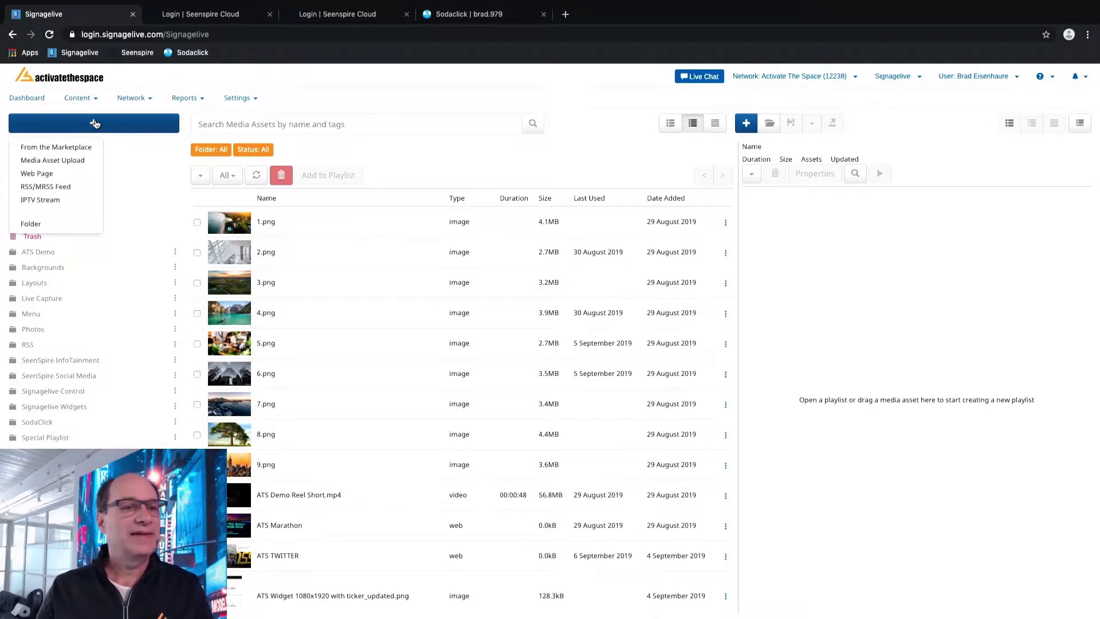
click(73, 146)
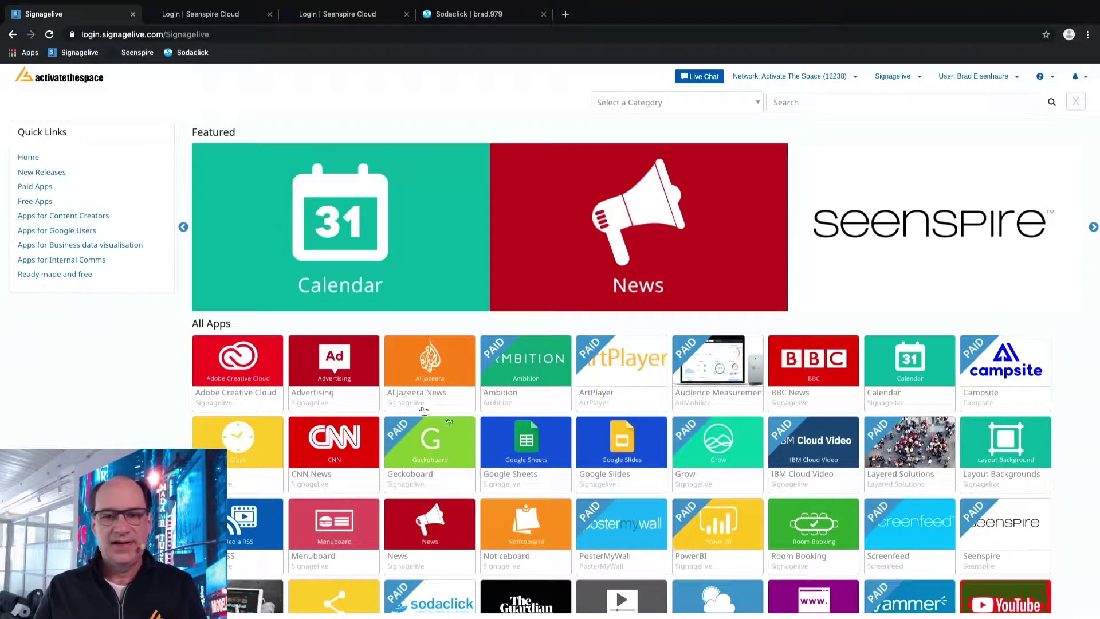
click(640, 227)
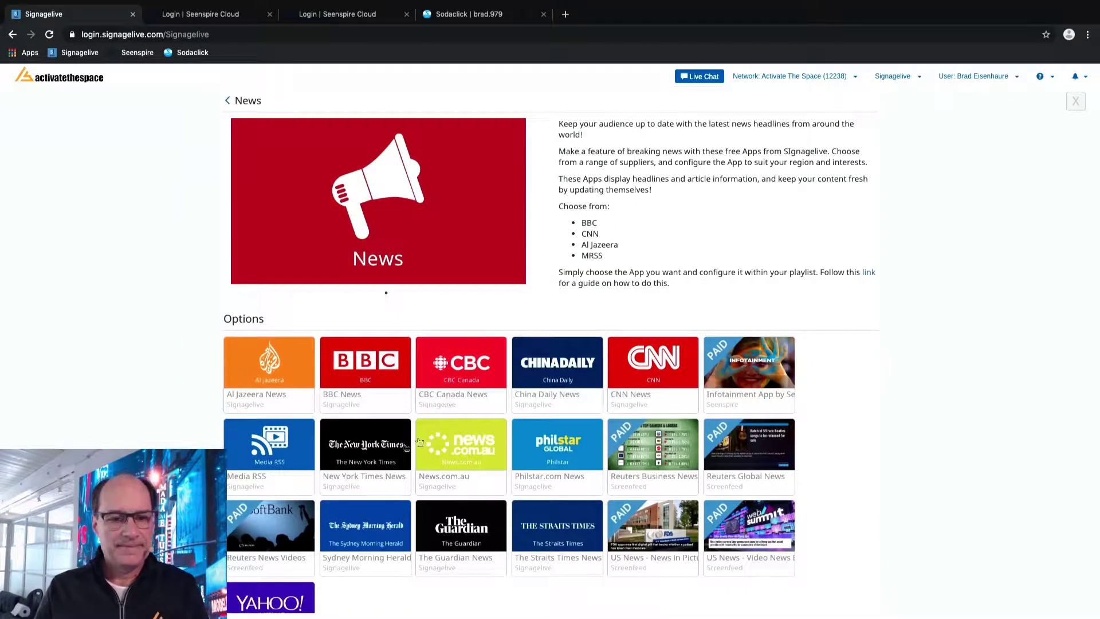
click(298, 588)
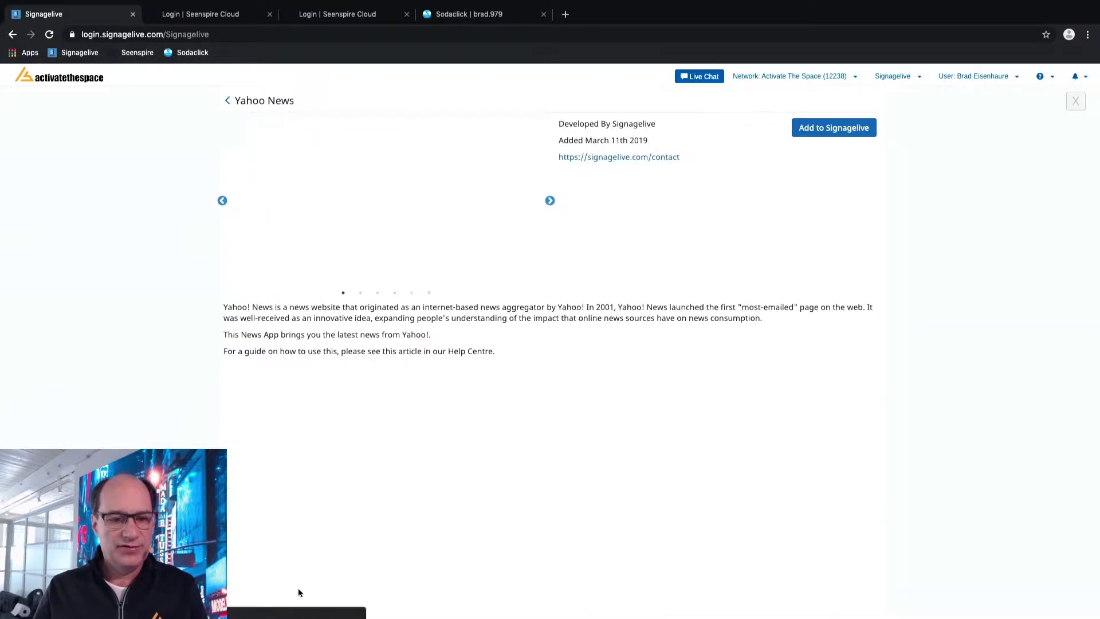
click(859, 128)
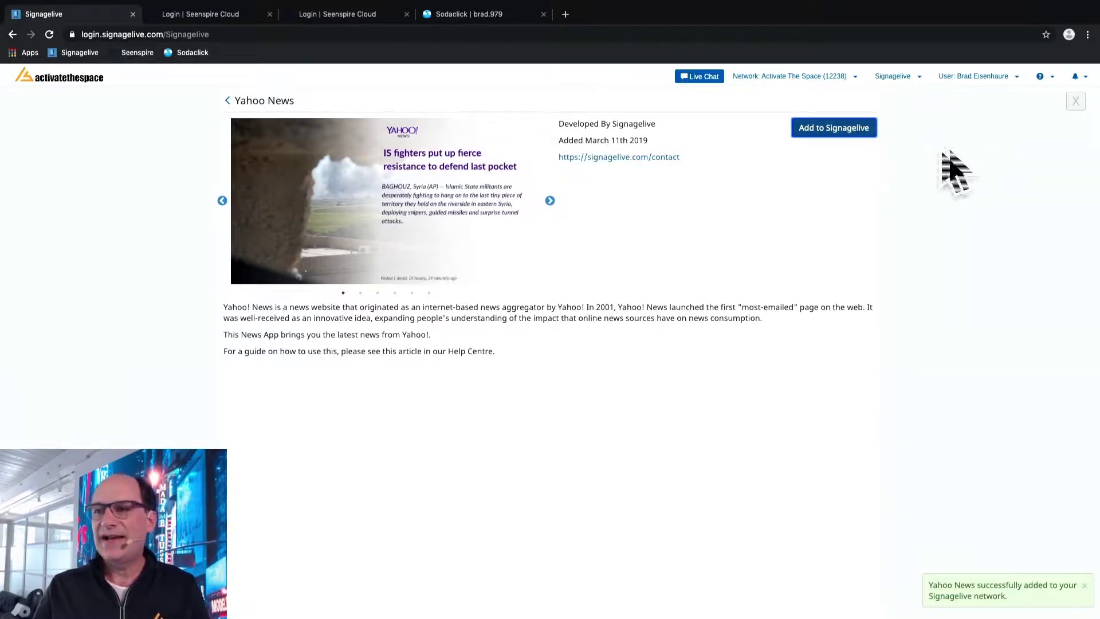
- Leave the Marketplace and add the Yahoo News widget from the Unsorted assets to a new playlist
click(1077, 104)
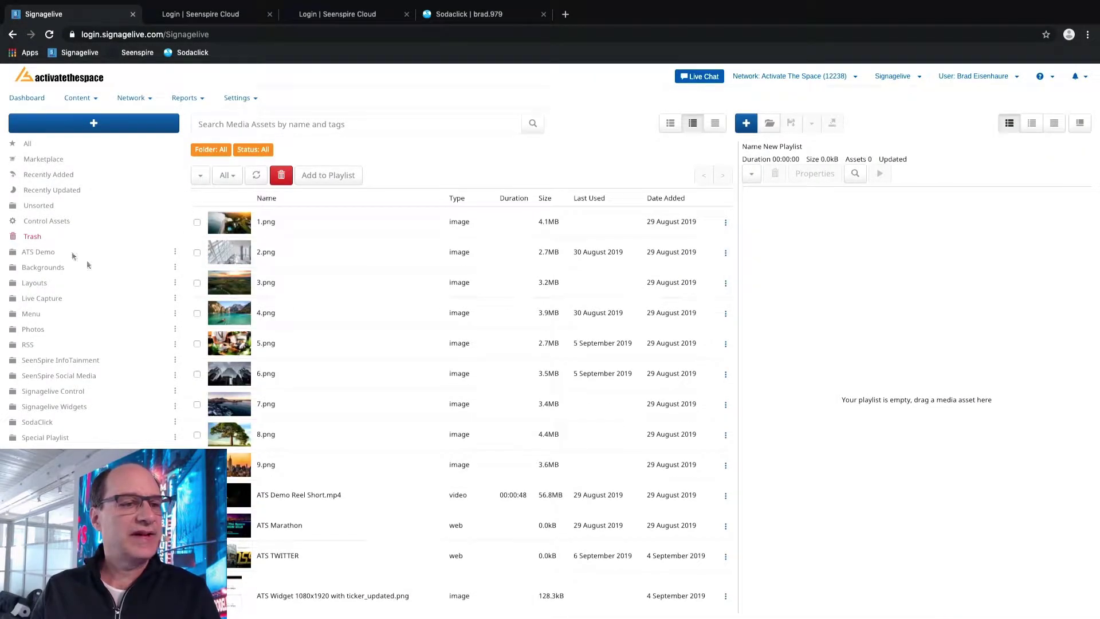
click(38, 206)
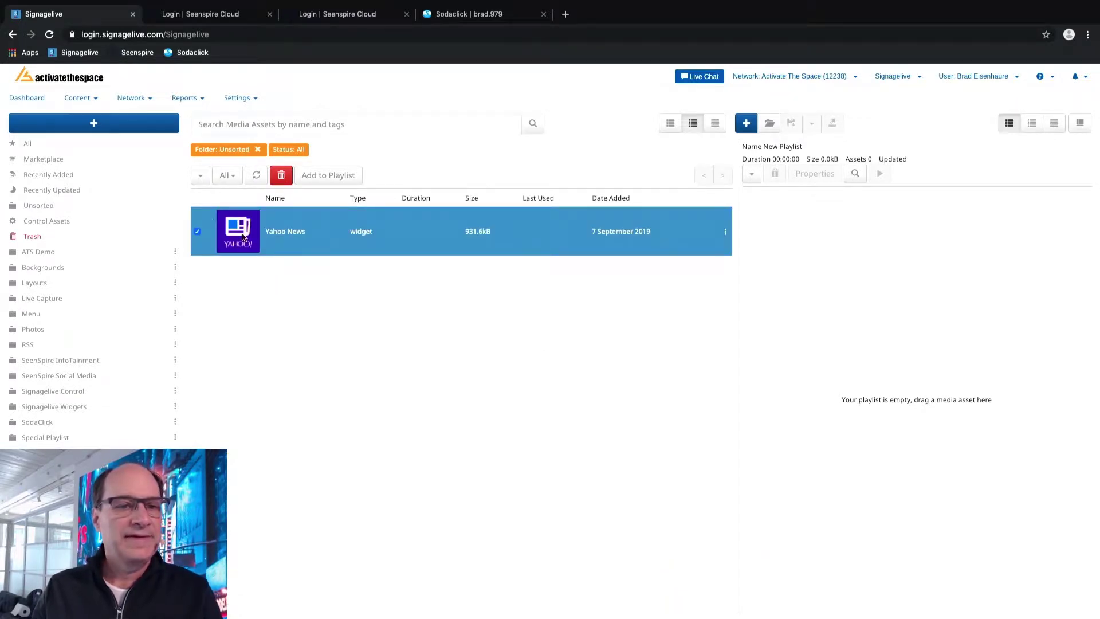
drag(241, 240, 775, 316)
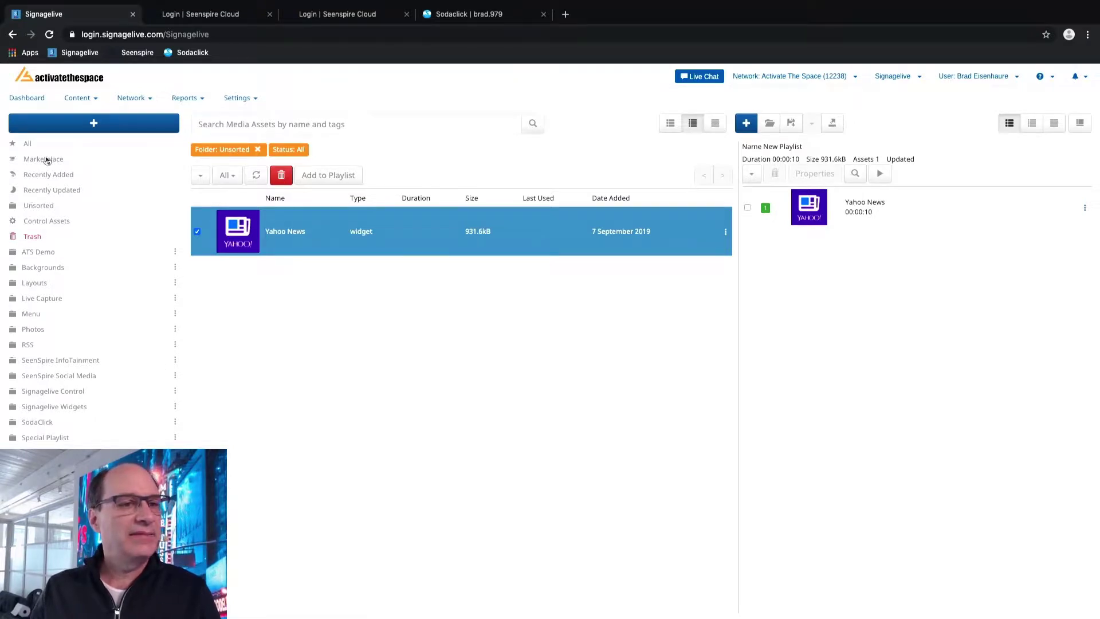
- Upload Cambridge Side Demo.m4v from the Desktop as a media asset, confirming permission to use and distribute it
click(81, 123)
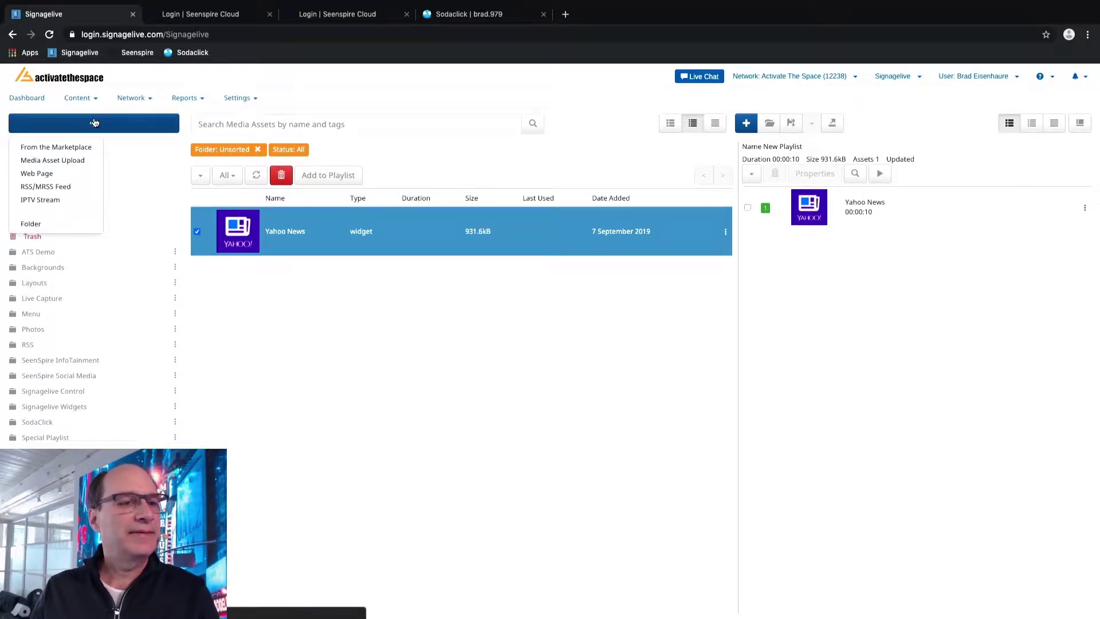
click(47, 159)
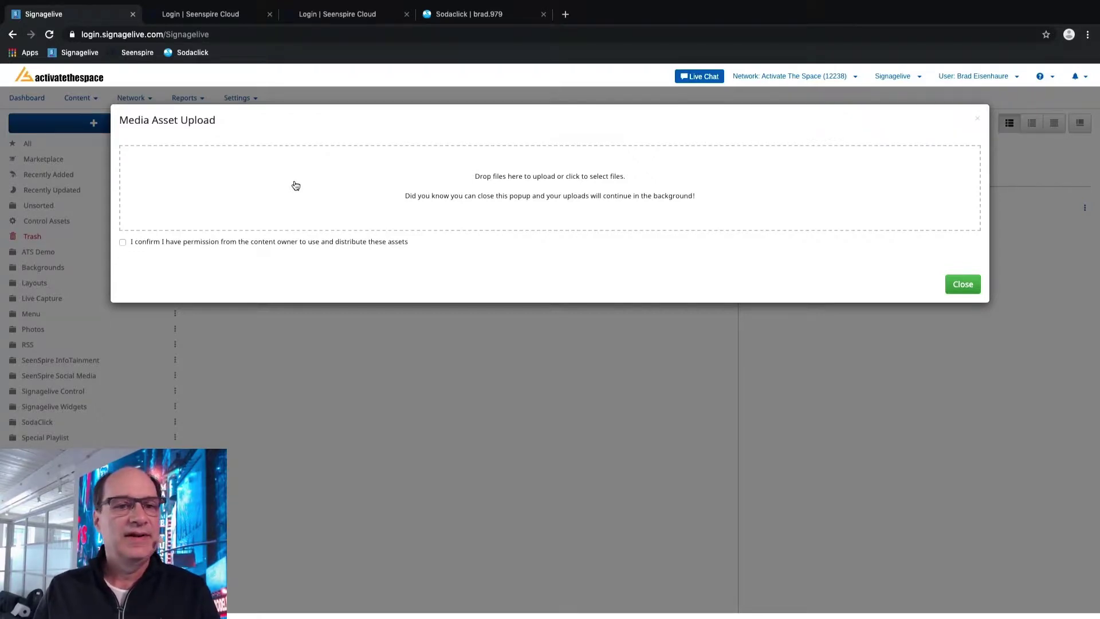
click(302, 186)
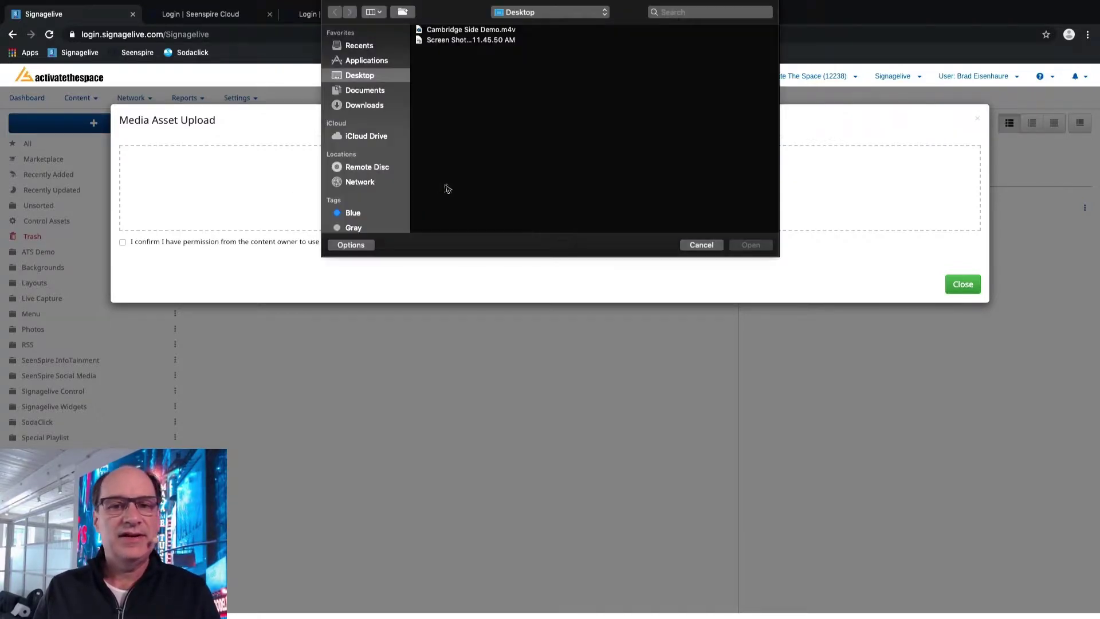
click(473, 31)
click(751, 245)
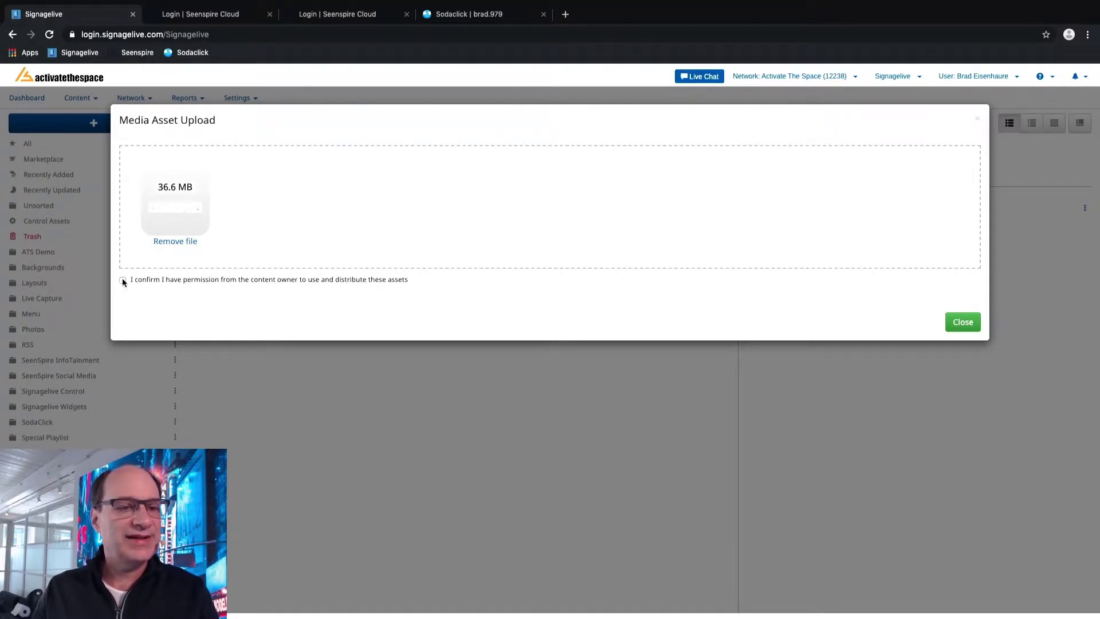
click(122, 280)
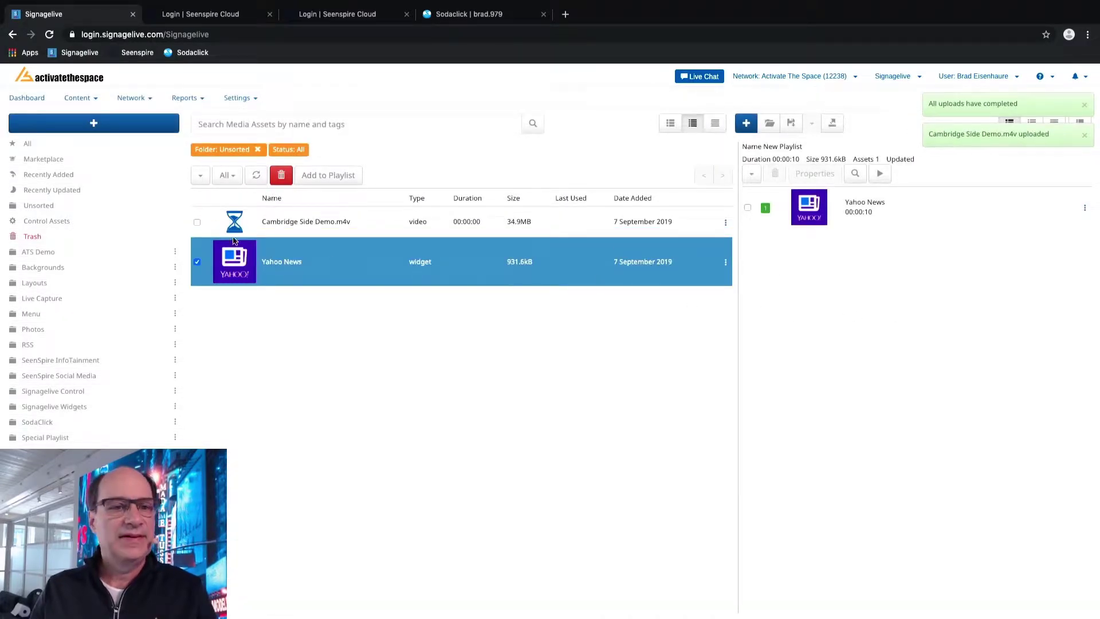
click(91, 122)
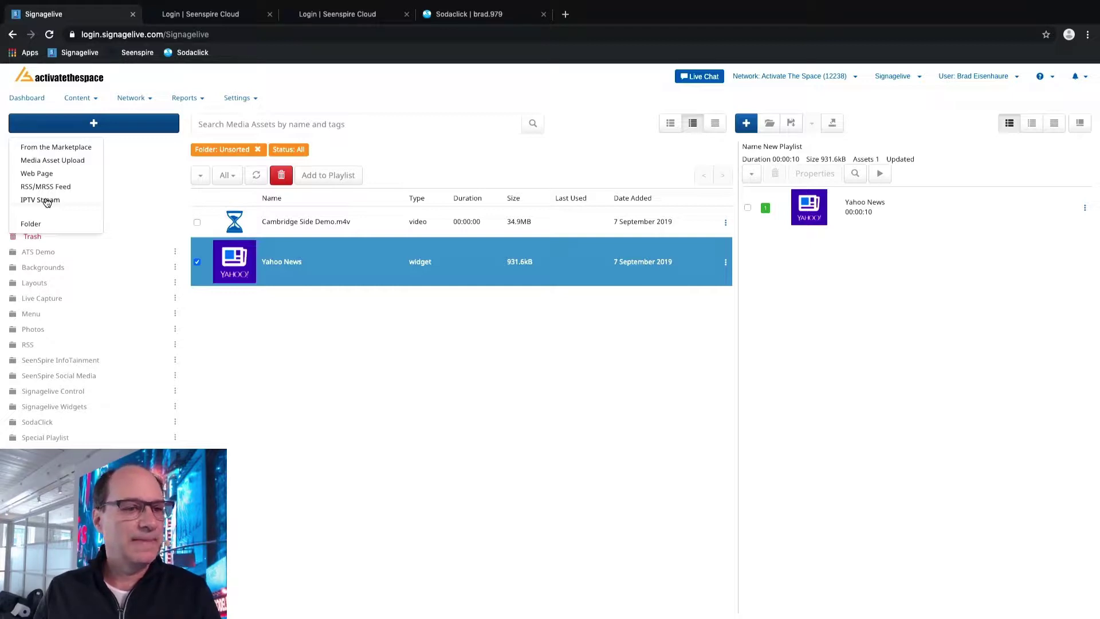
click(285, 336)
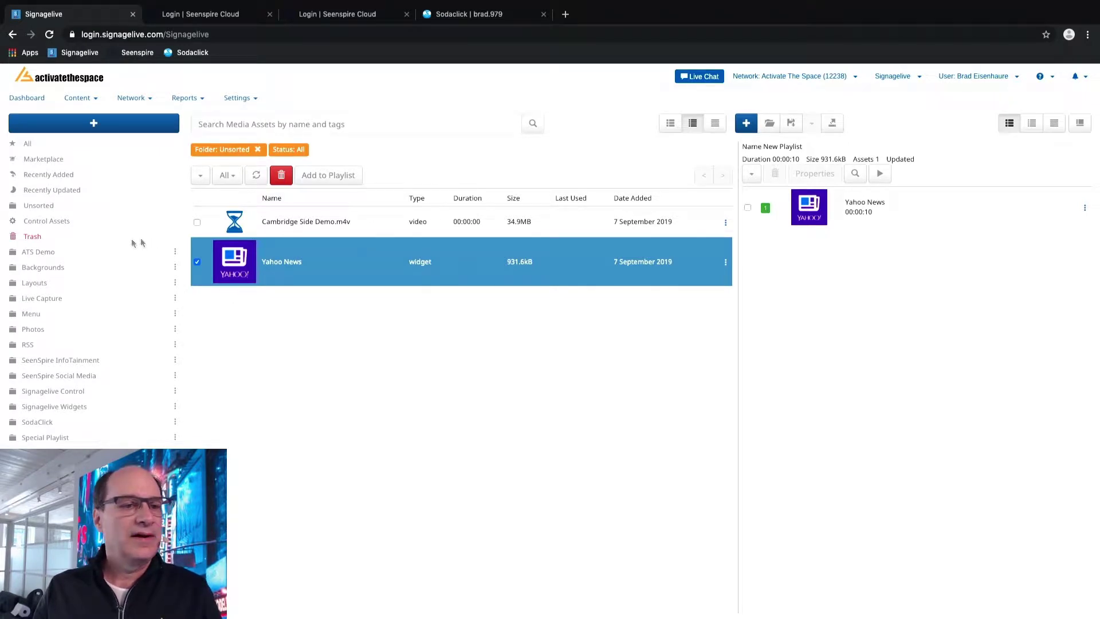
- Add Weather Local from the SeenSpire InfoTainment folder and ATS TWITTER from the SeenSpire Social Media folder to the playlist
click(54, 360)
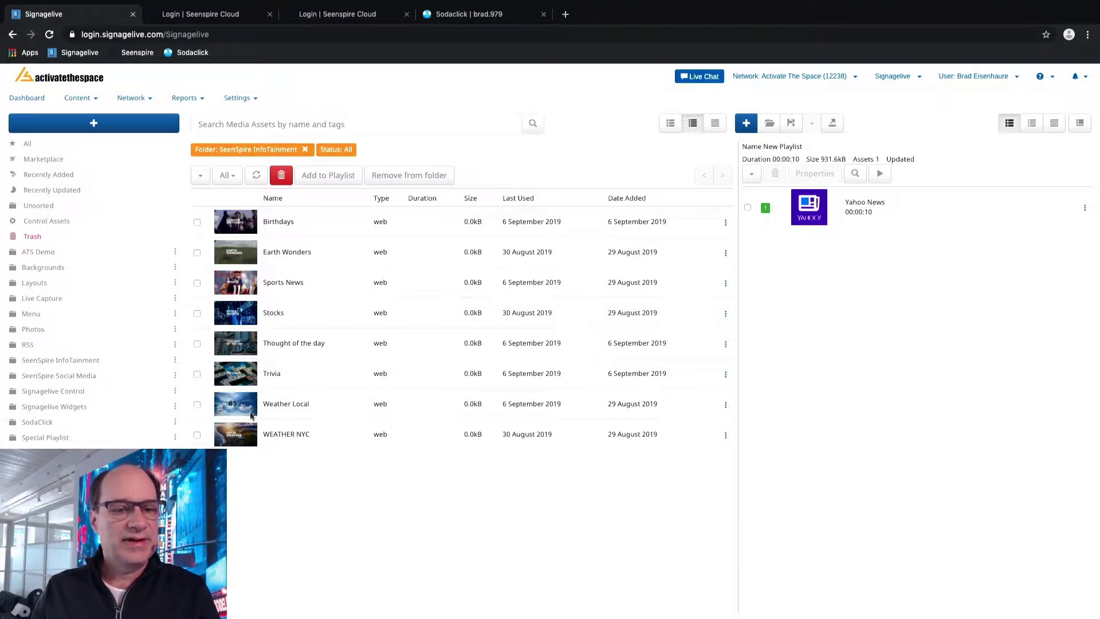
drag(250, 415, 851, 370)
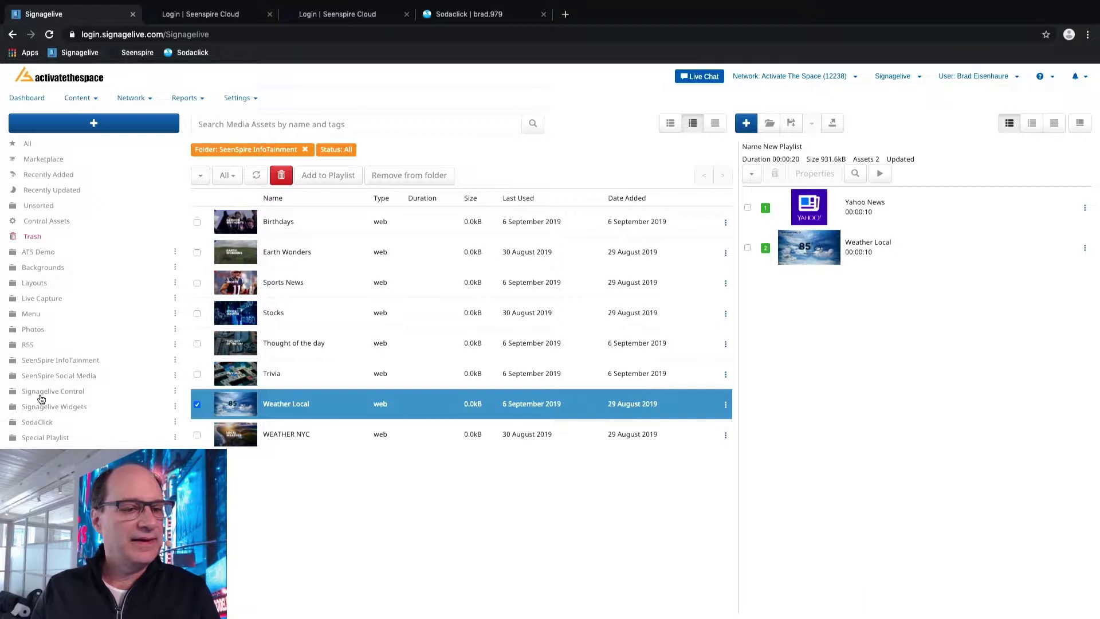
click(46, 376)
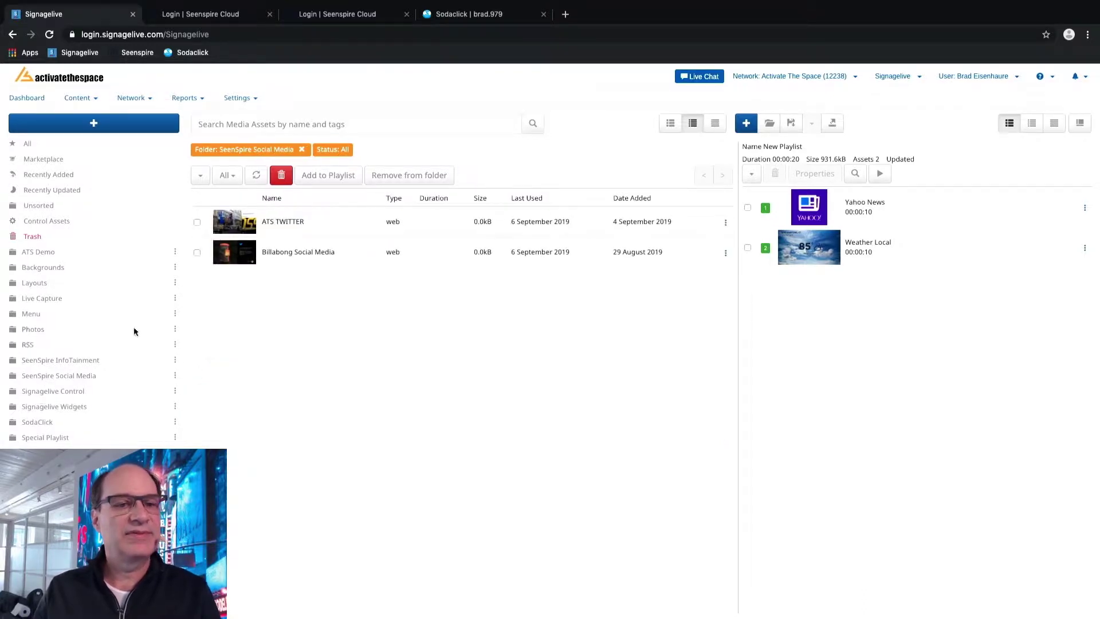
drag(243, 228, 859, 340)
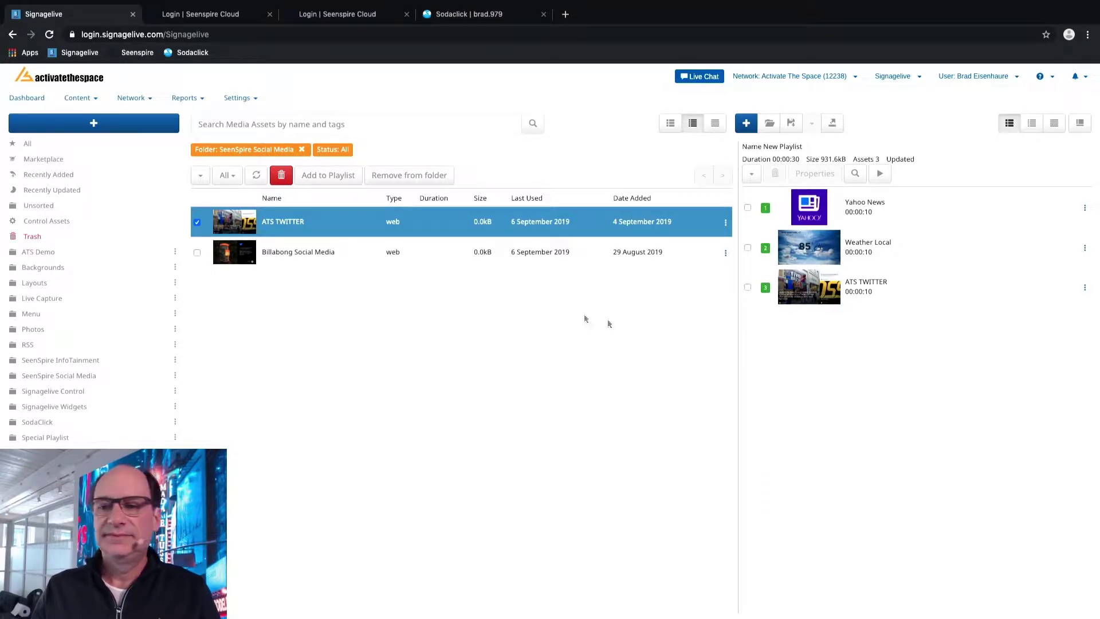
- Move Weather Local below ATS TWITTER in the playlist and save the playlist as "test"
drag(809, 247, 816, 274)
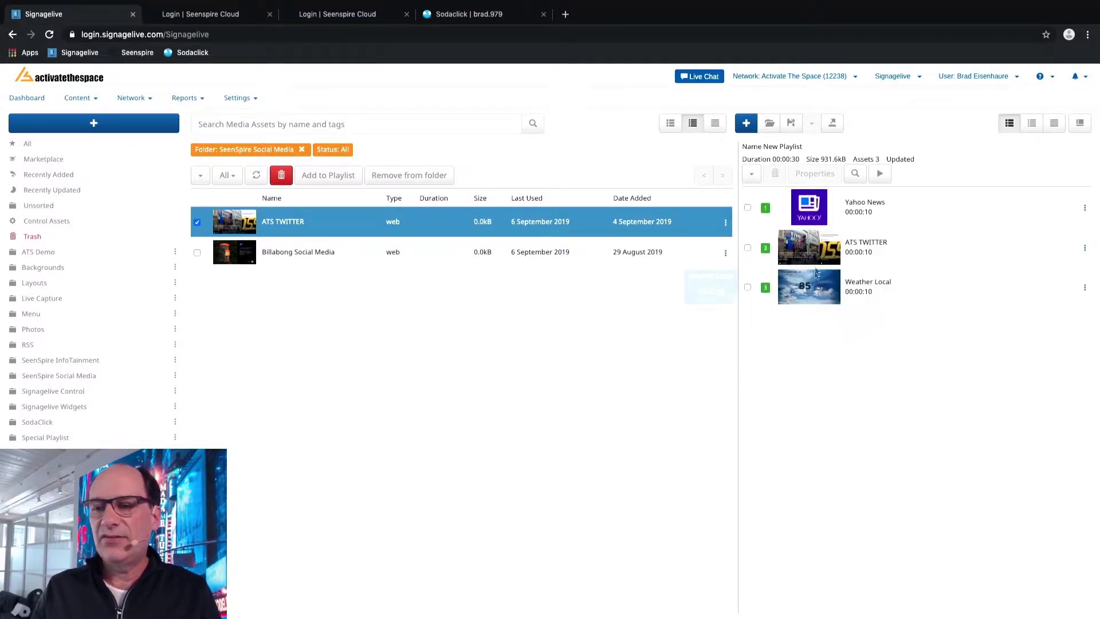
click(792, 124)
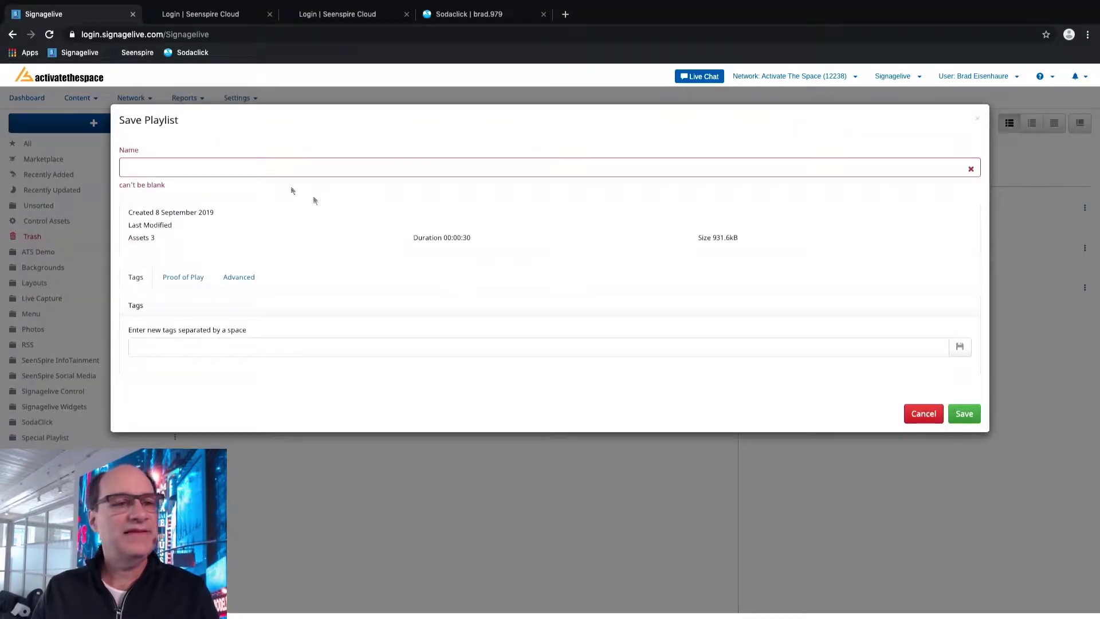
text(test)
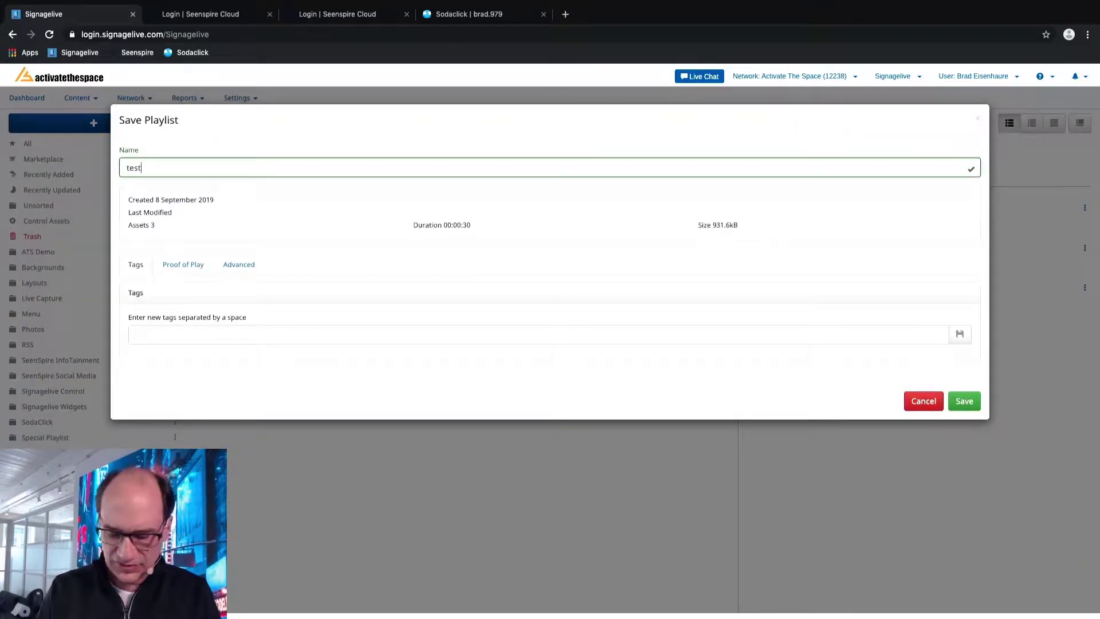
click(965, 395)
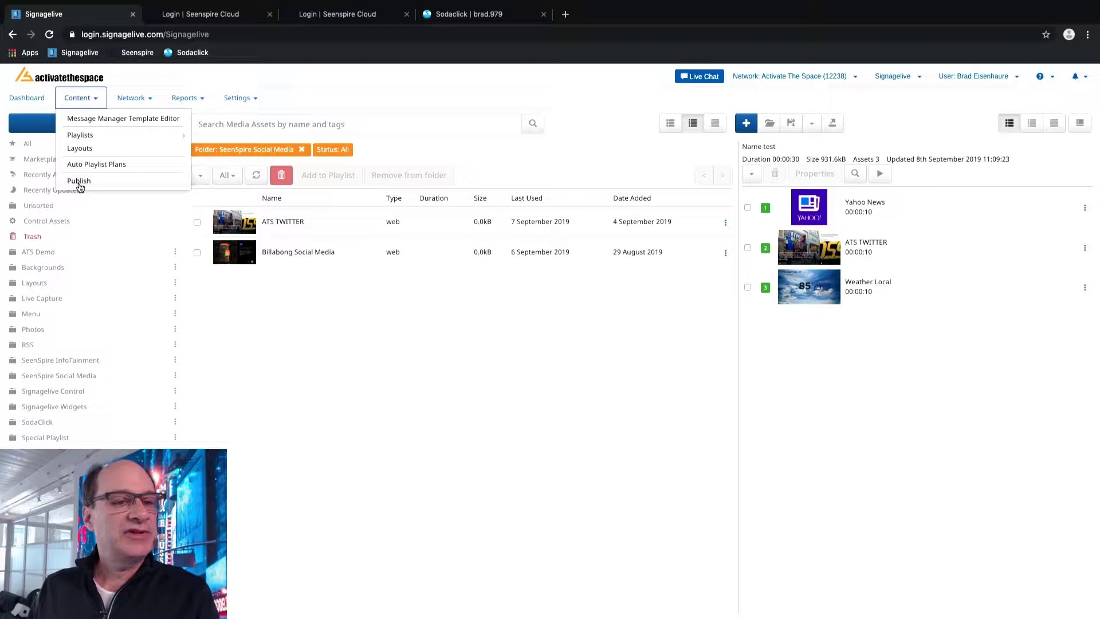
- Start a publication scheduled between chosen dates and times, beginning 8 September 2019 at 11:10 and running until further notice
click(79, 182)
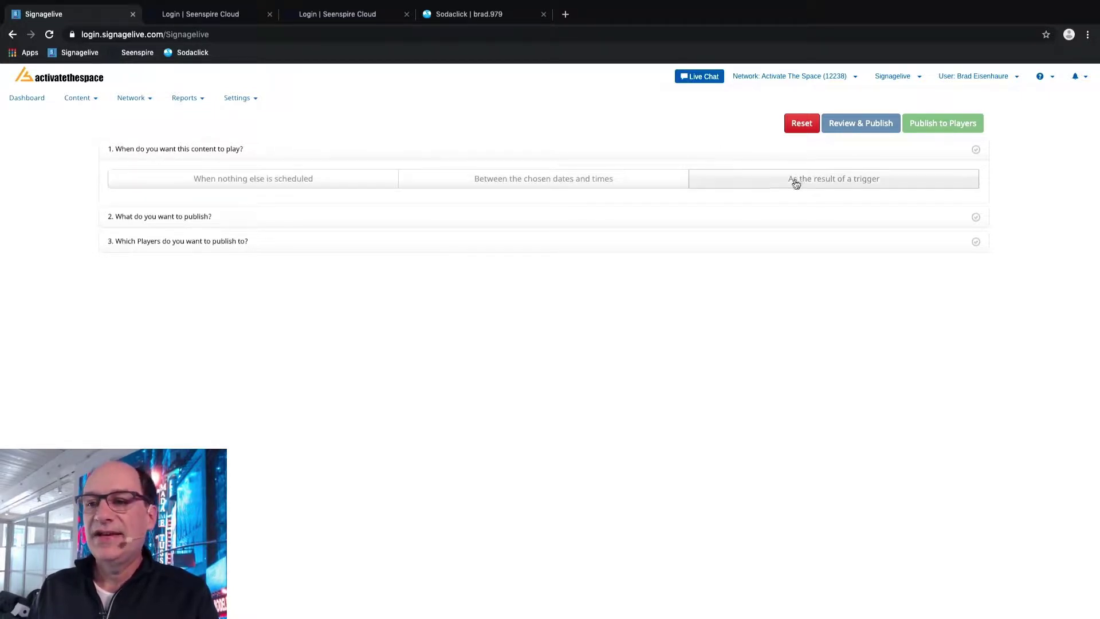
click(595, 181)
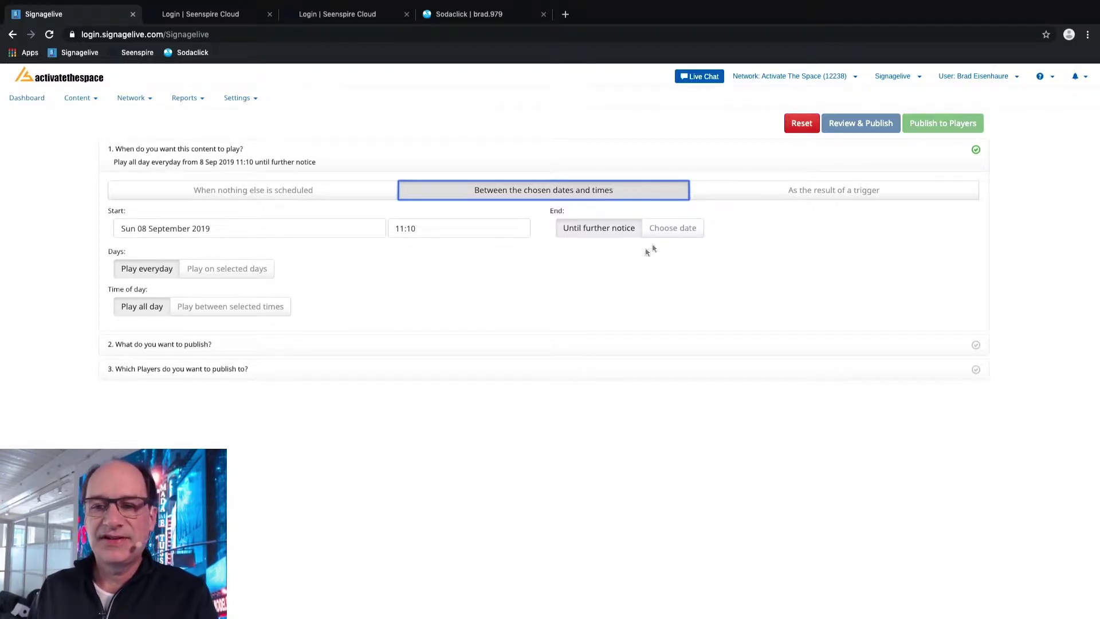
click(671, 228)
click(581, 232)
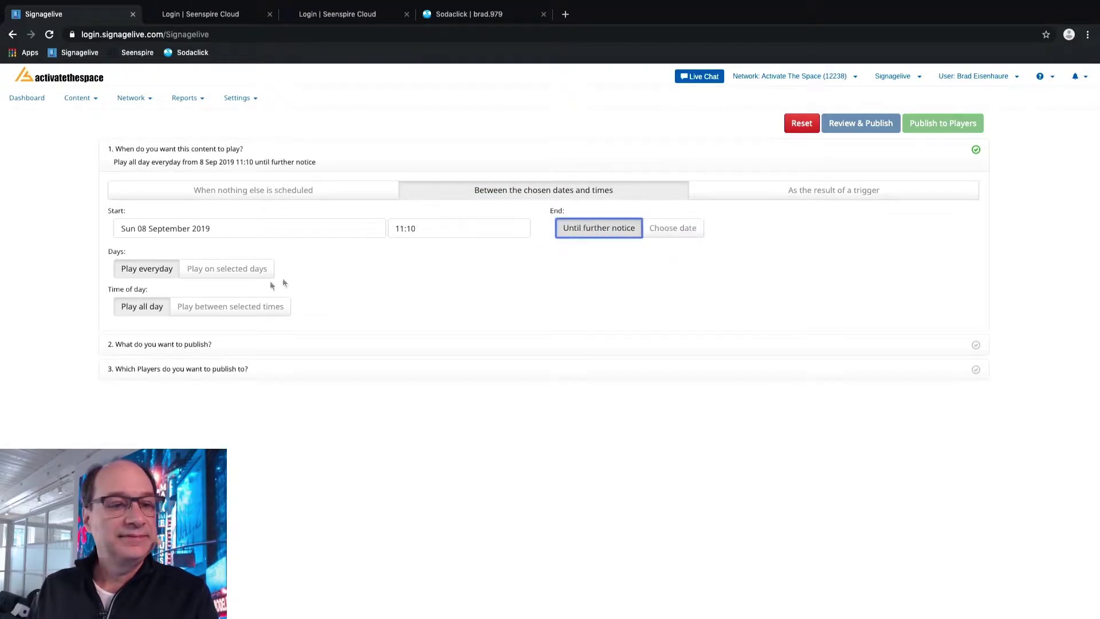
- Try limiting the publication to weekends, and return it to playing every day
click(252, 269)
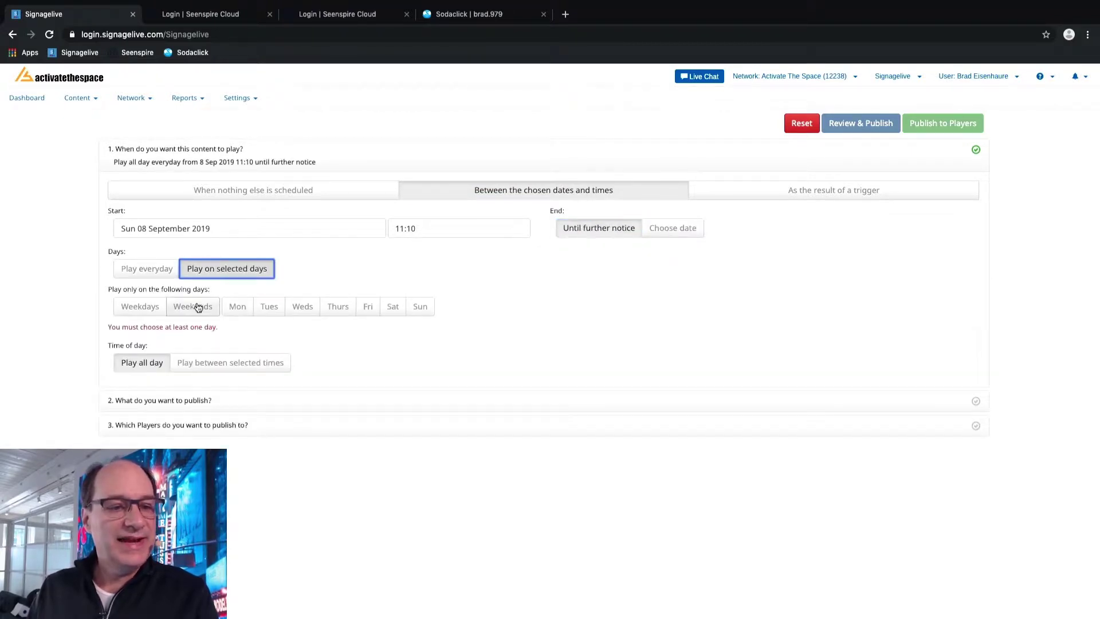
click(198, 308)
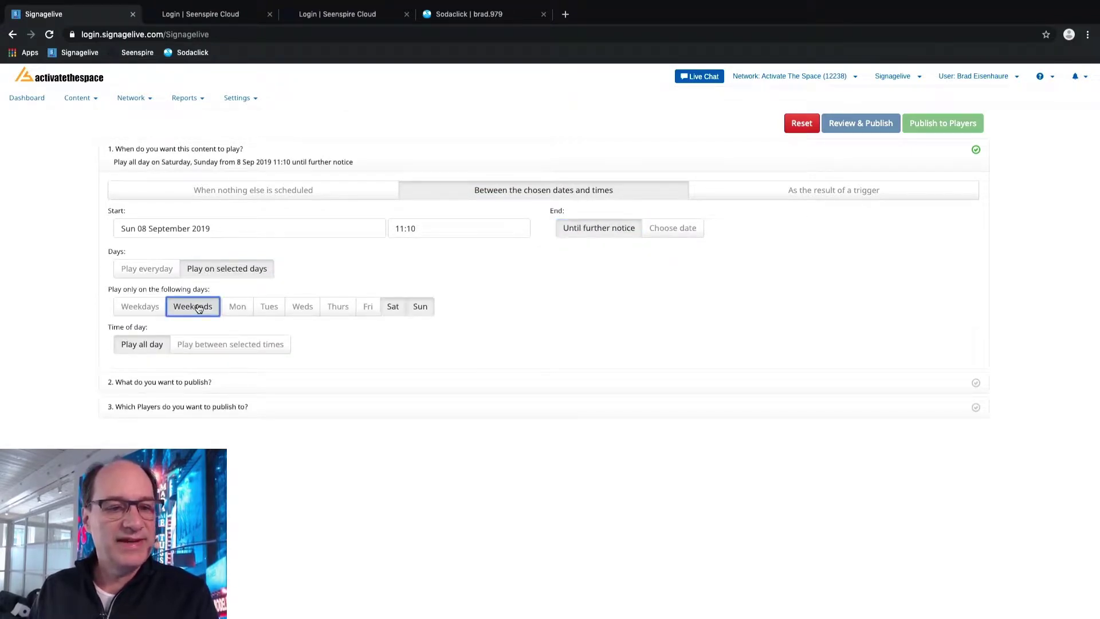
click(198, 308)
click(140, 268)
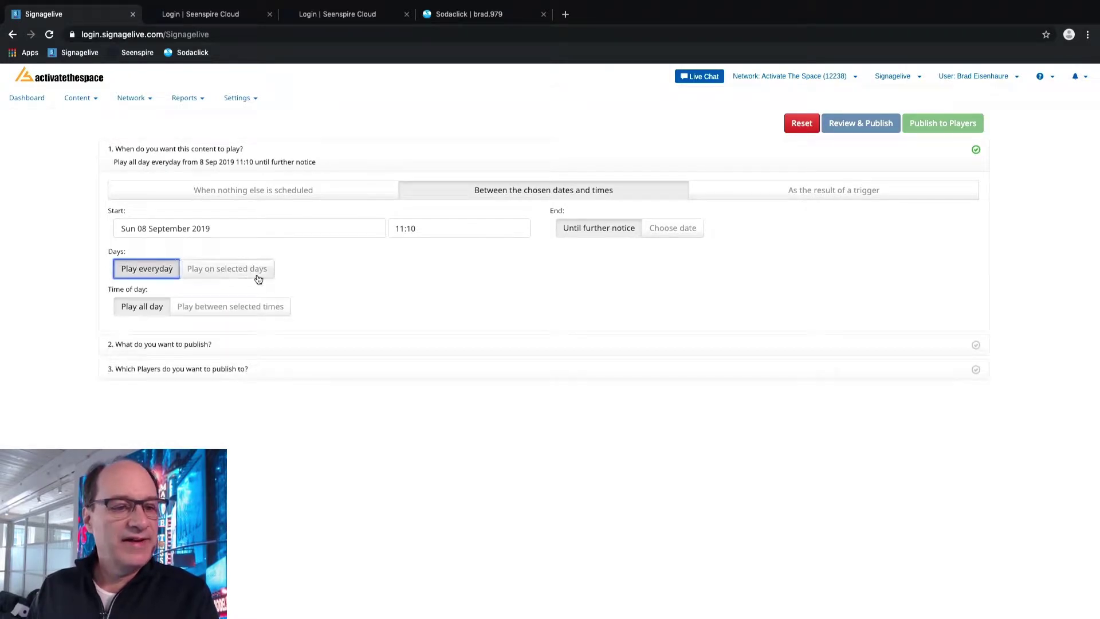
- Choose the "test" playlist as the content to publish and mute its preview
click(171, 346)
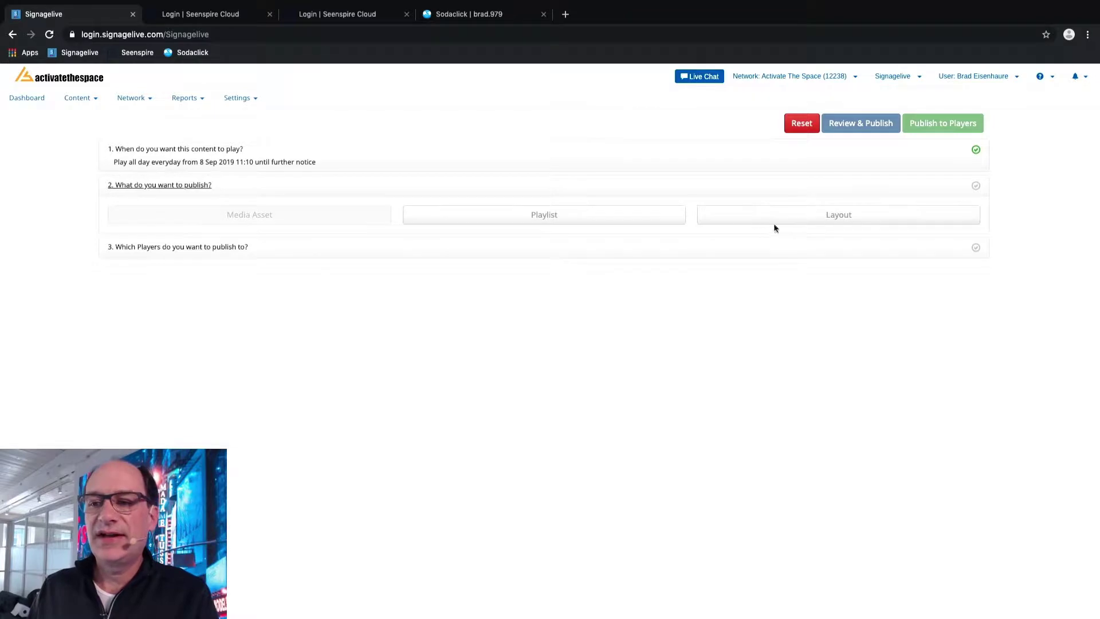
click(647, 216)
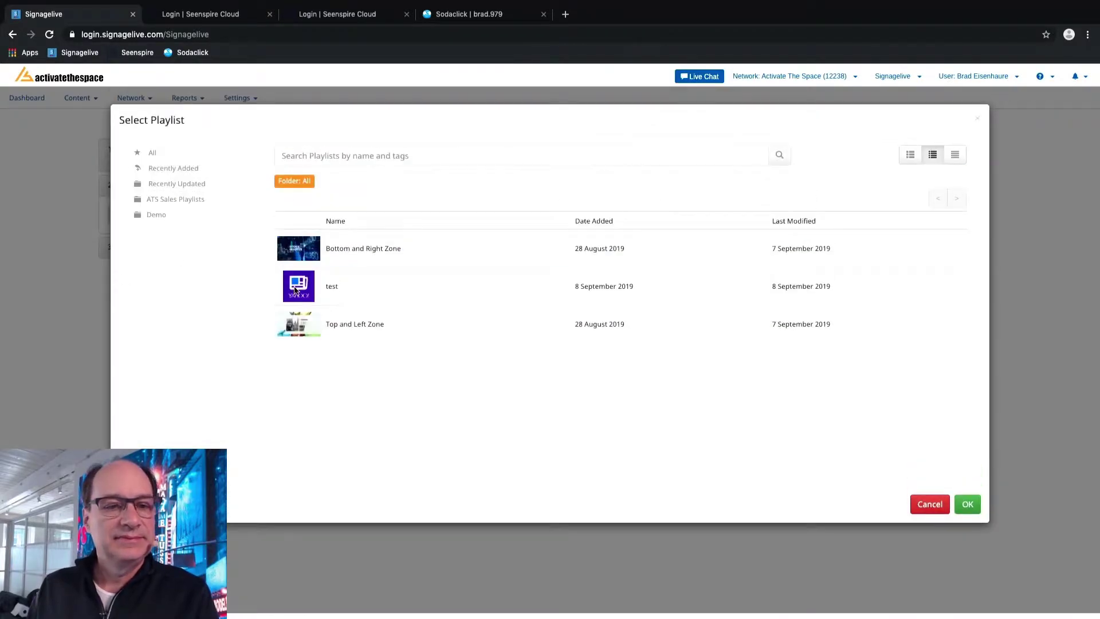
double_click(295, 290)
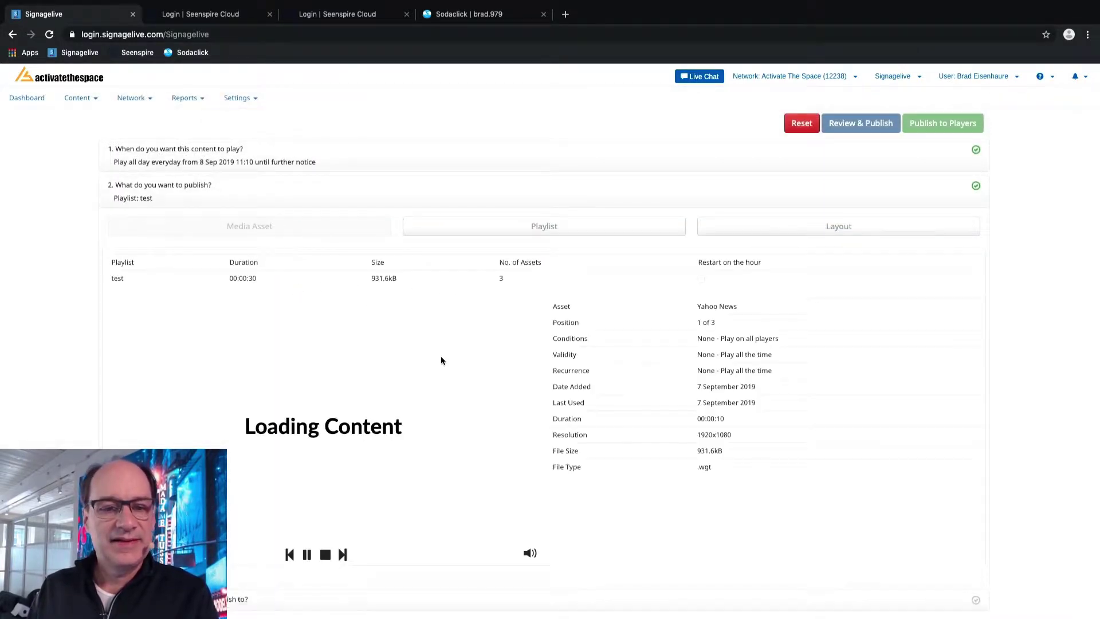
scroll(441, 360, down, 1)
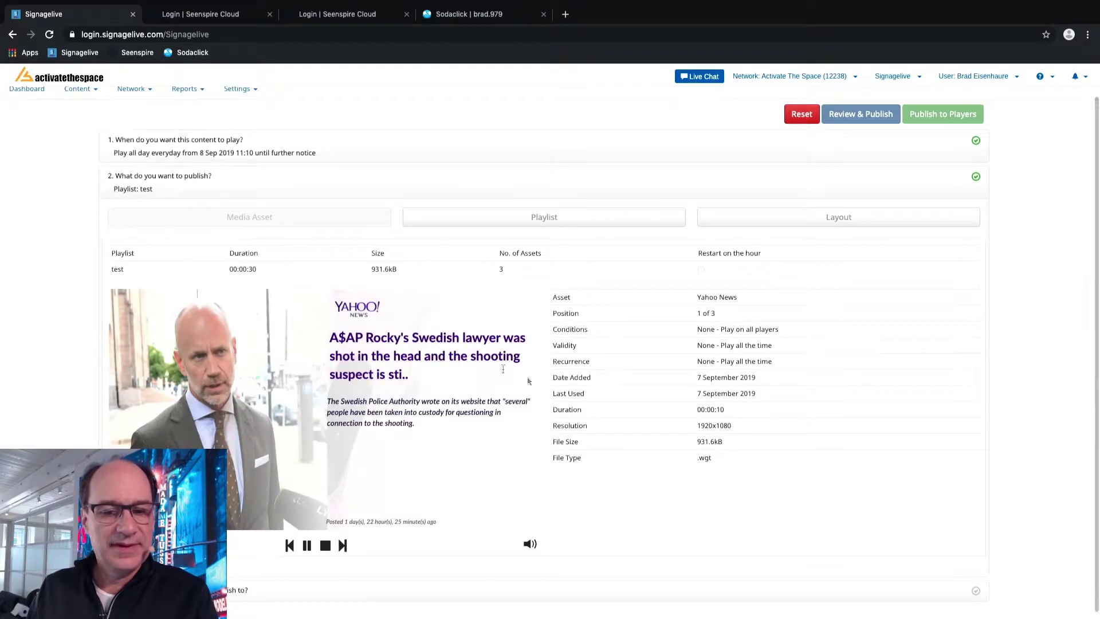
click(529, 543)
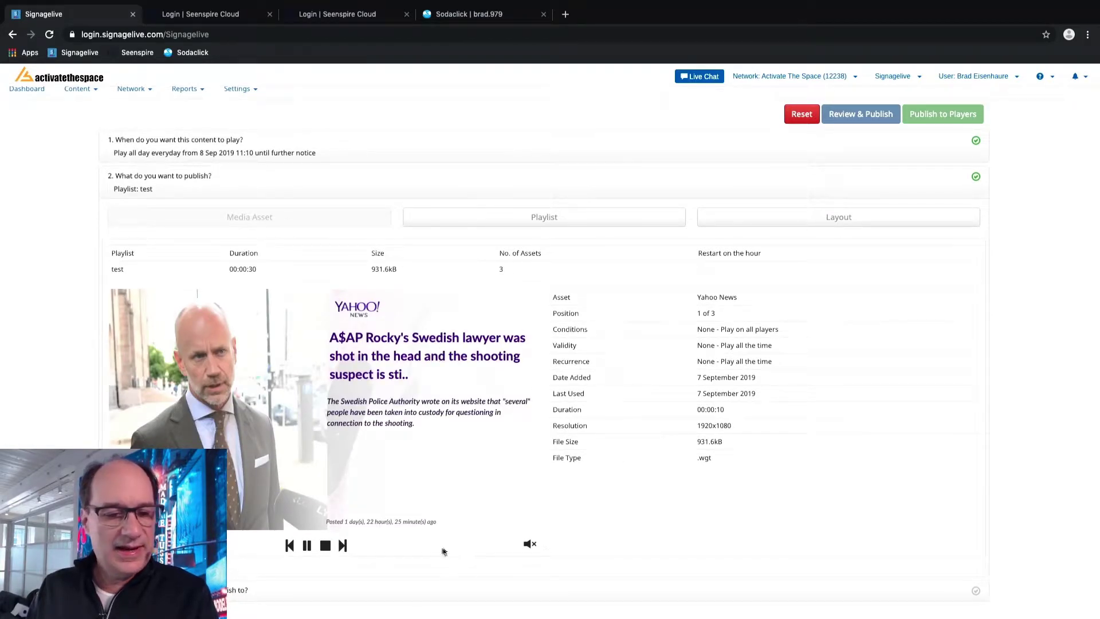
- Select the Activate The Space player as the publishing target and publish the "test" playlist to it
click(737, 586)
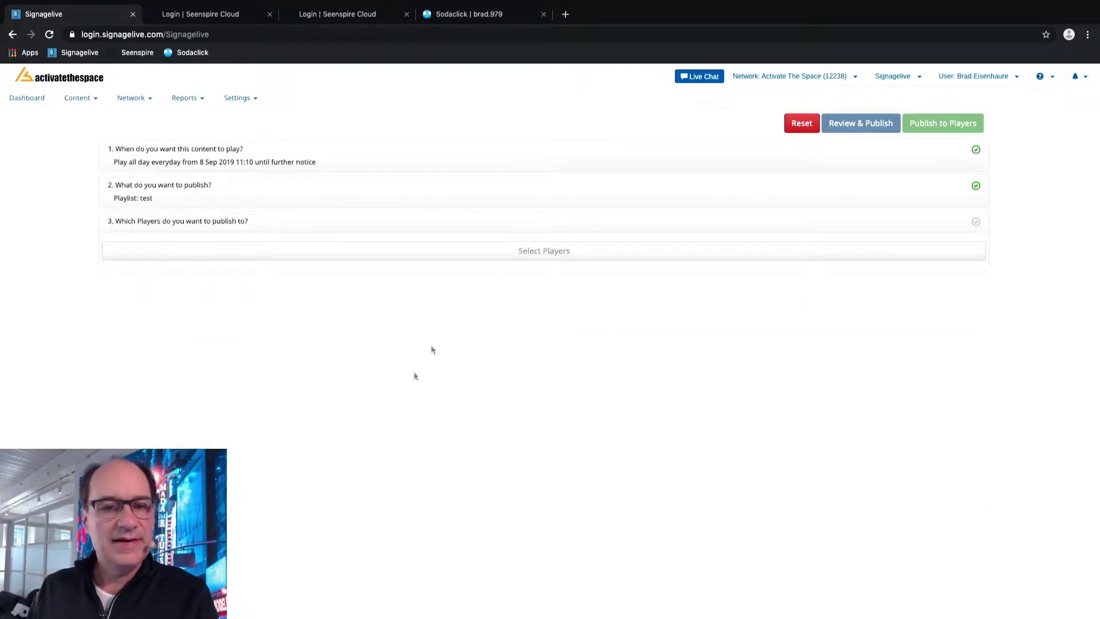
click(543, 250)
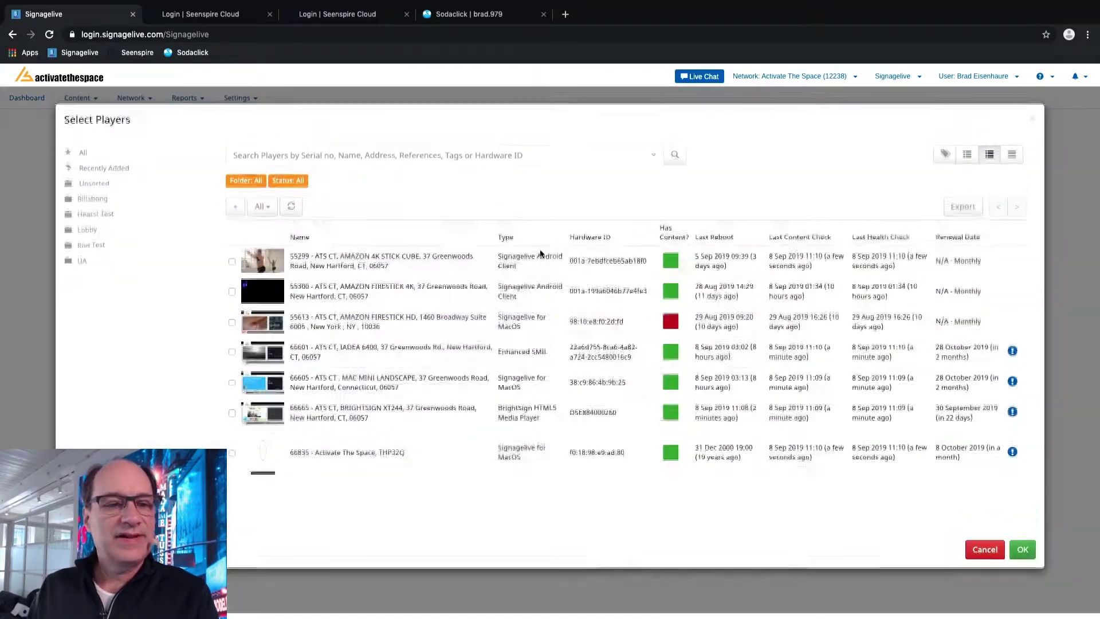
click(232, 453)
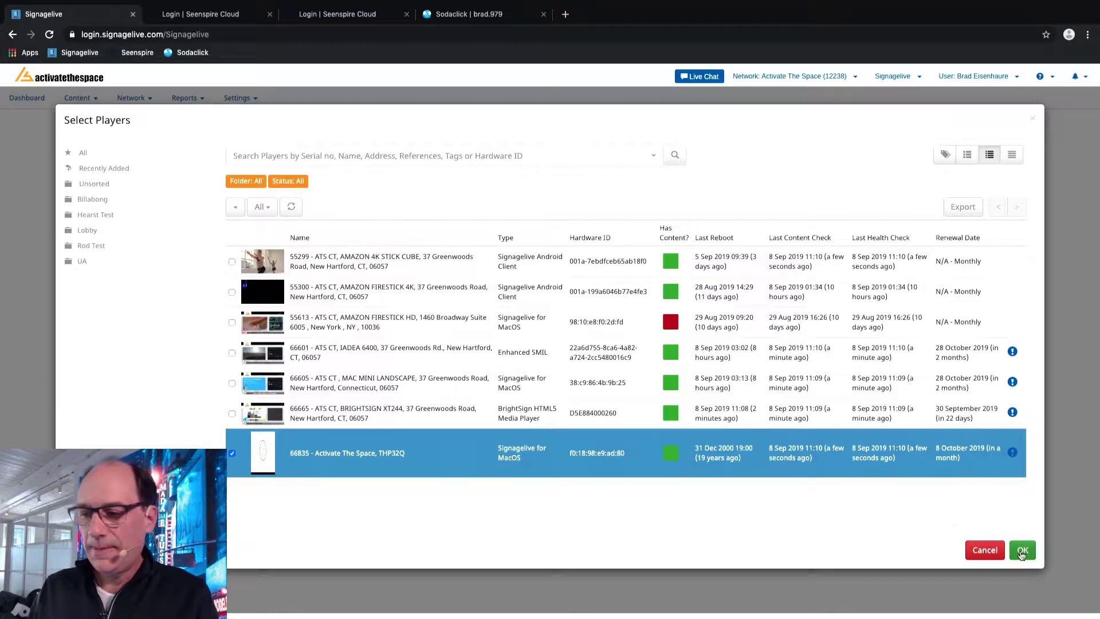
click(1023, 550)
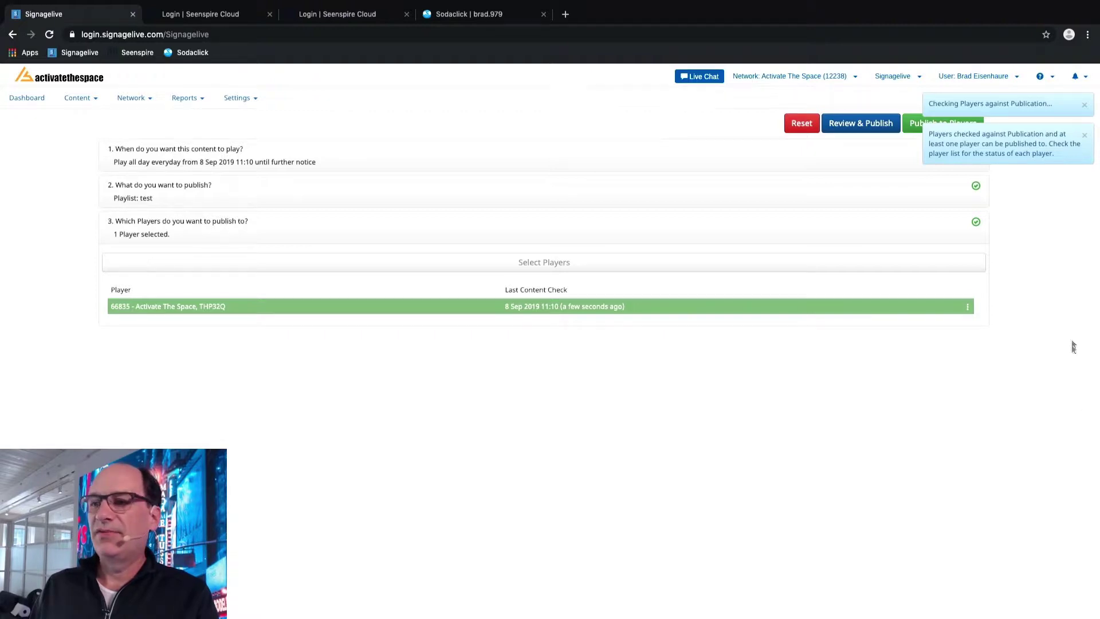
click(1085, 115)
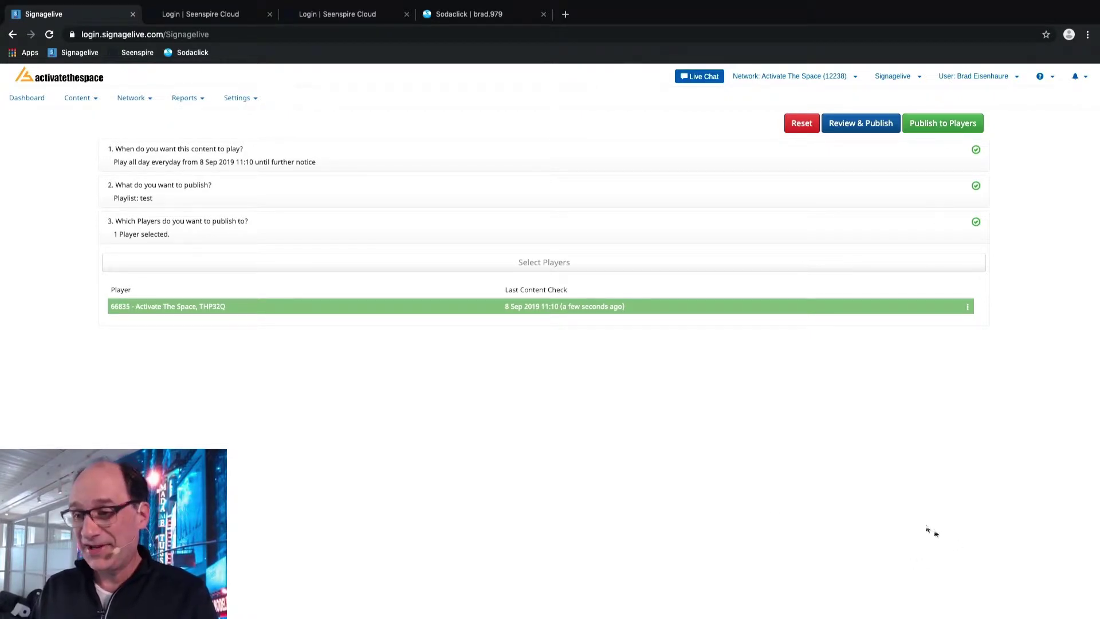
click(948, 125)
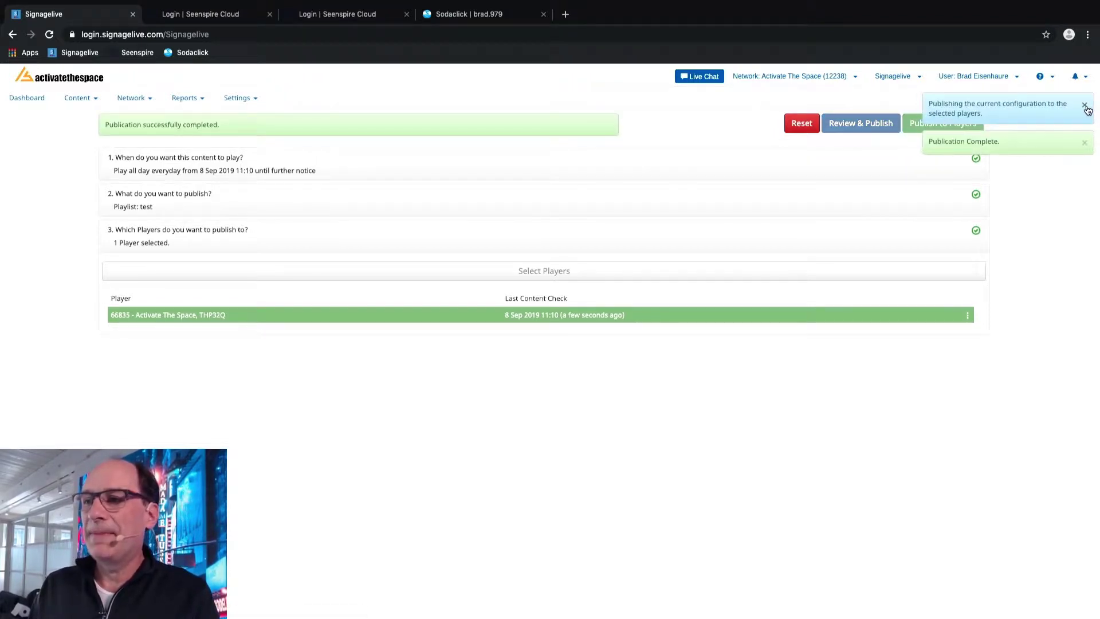
click(1085, 106)
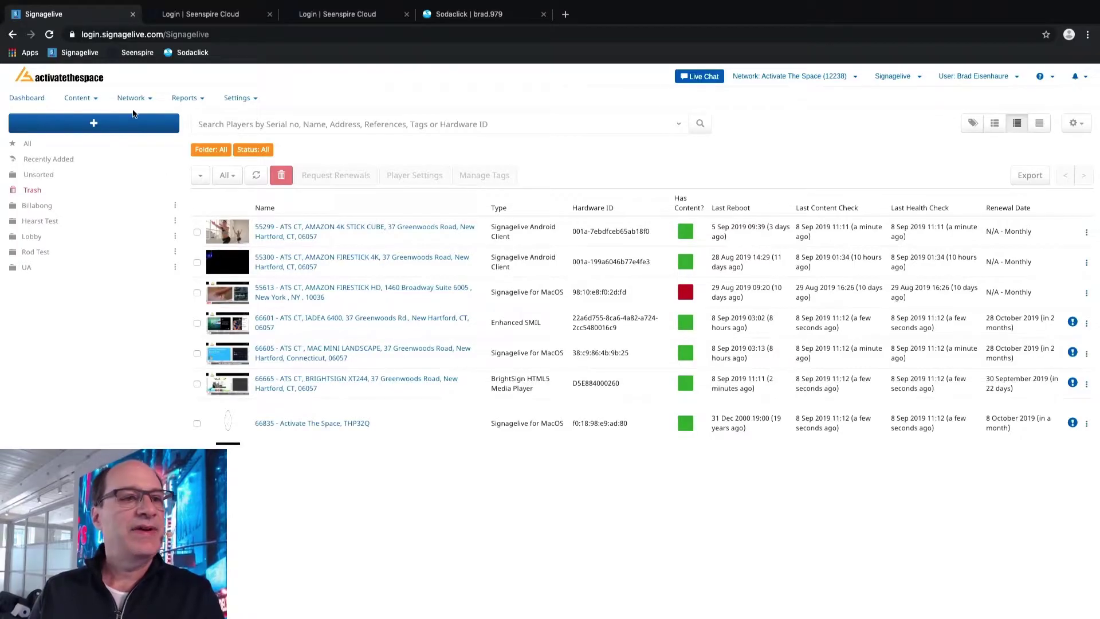
- Go to the playlist editor and open the saved "test" playlist for editing
click(93, 98)
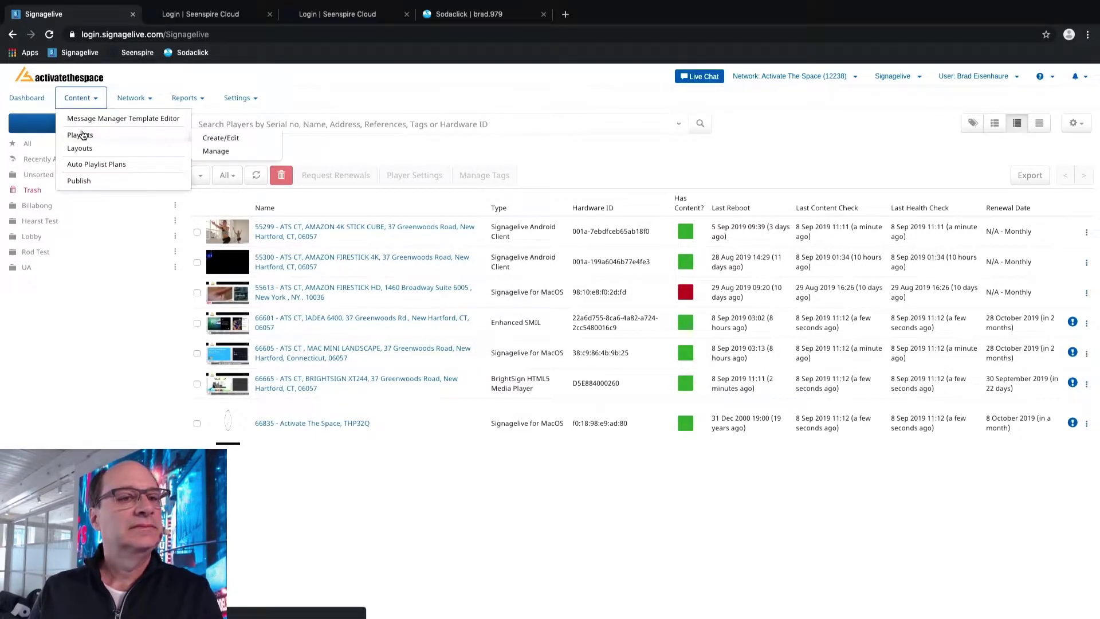
click(83, 135)
click(769, 123)
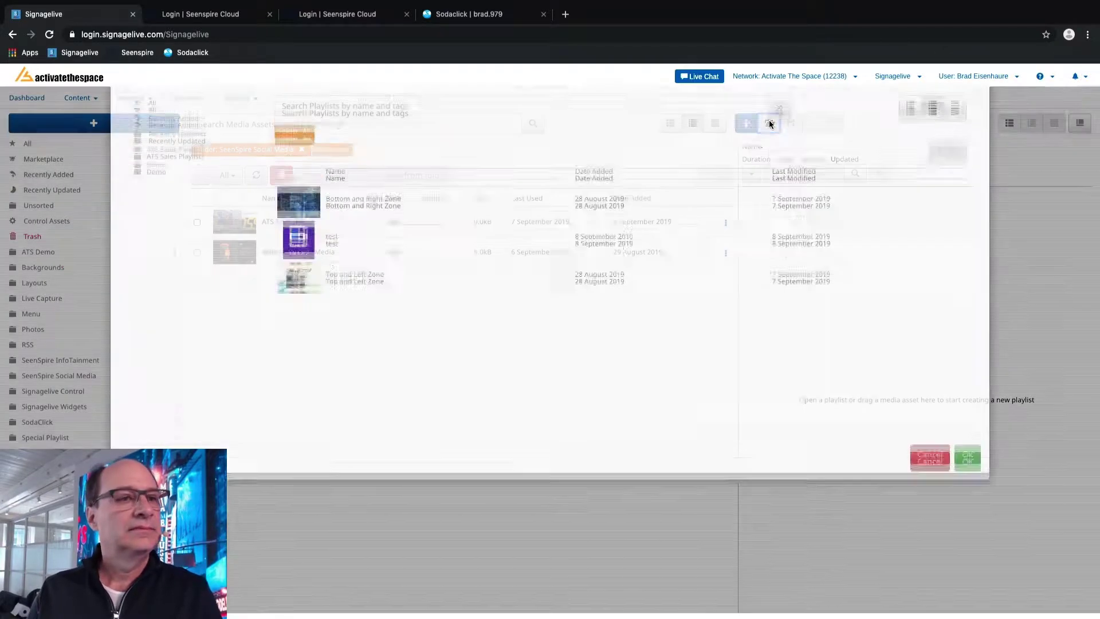
double_click(288, 298)
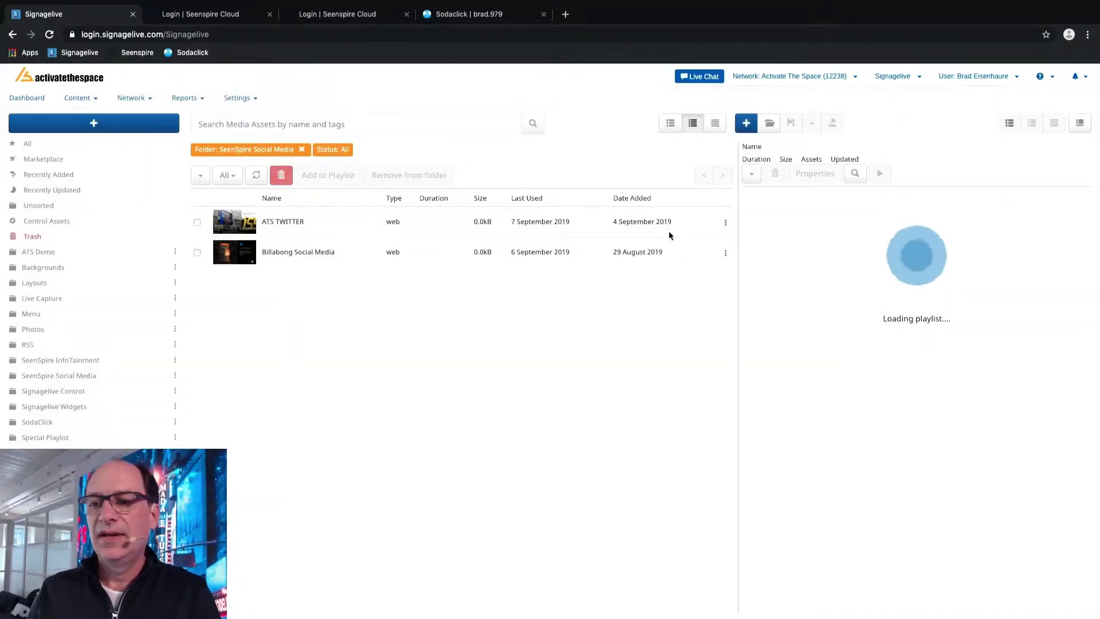
drag(669, 231, 815, 235)
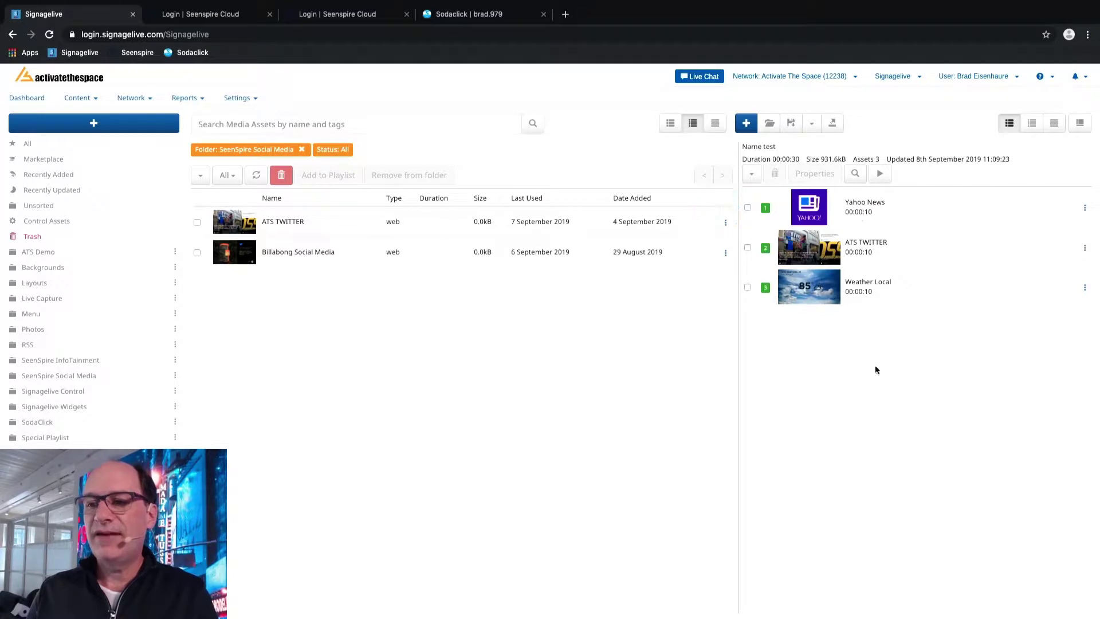
- Download the Yahoo News widget and remove it from the "test" playlist
click(748, 209)
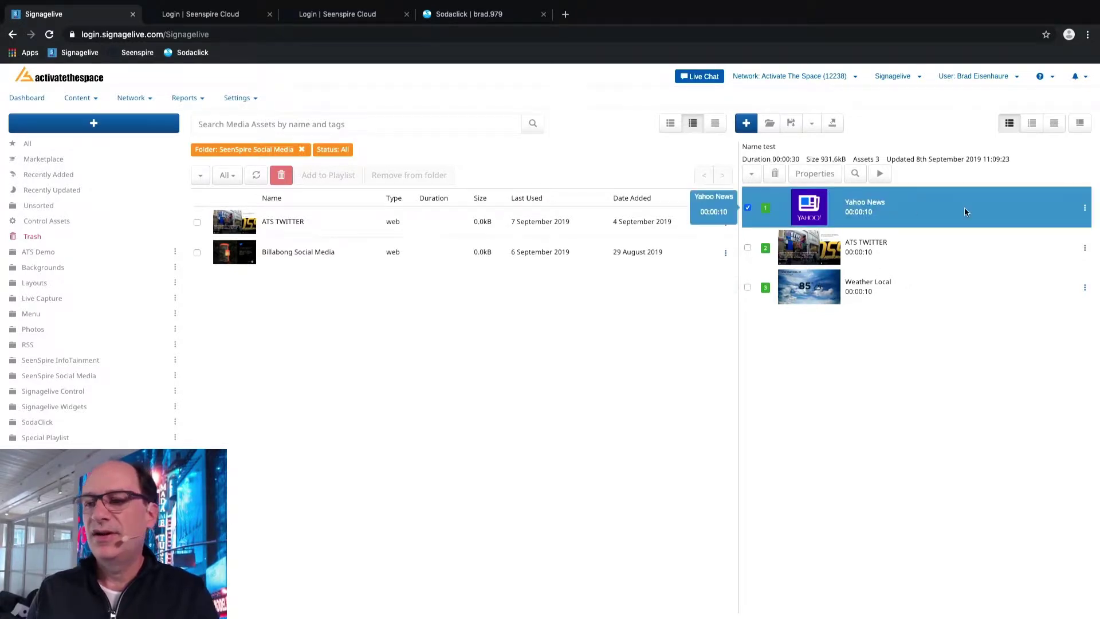
click(1085, 208)
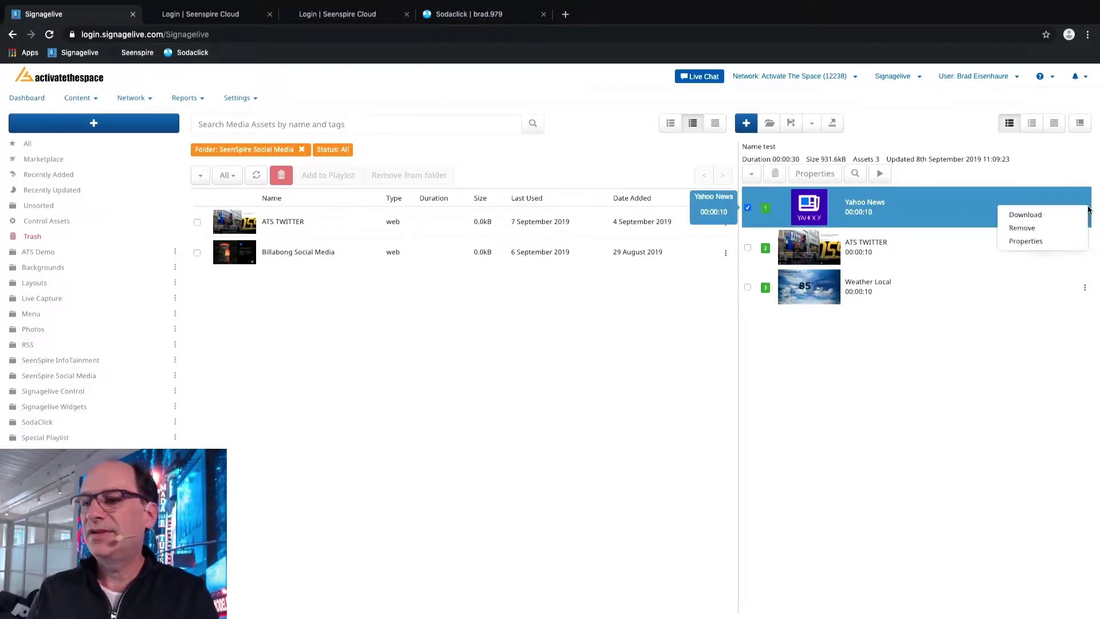
click(1030, 215)
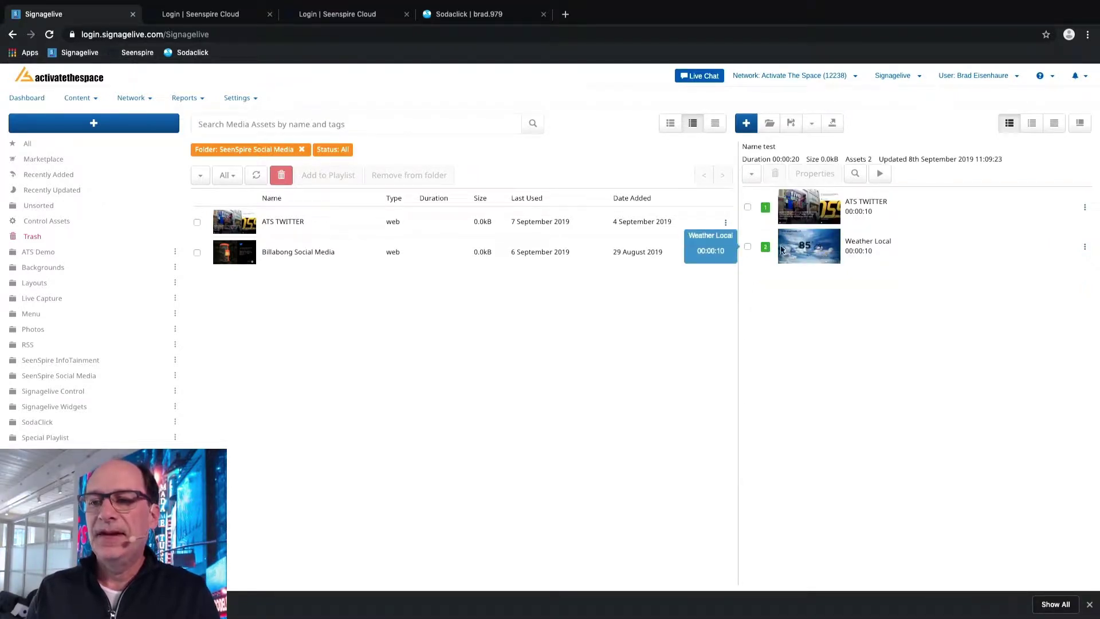
- Set the duration of ATS TWITTER in the playlist to 30 seconds
double_click(806, 208)
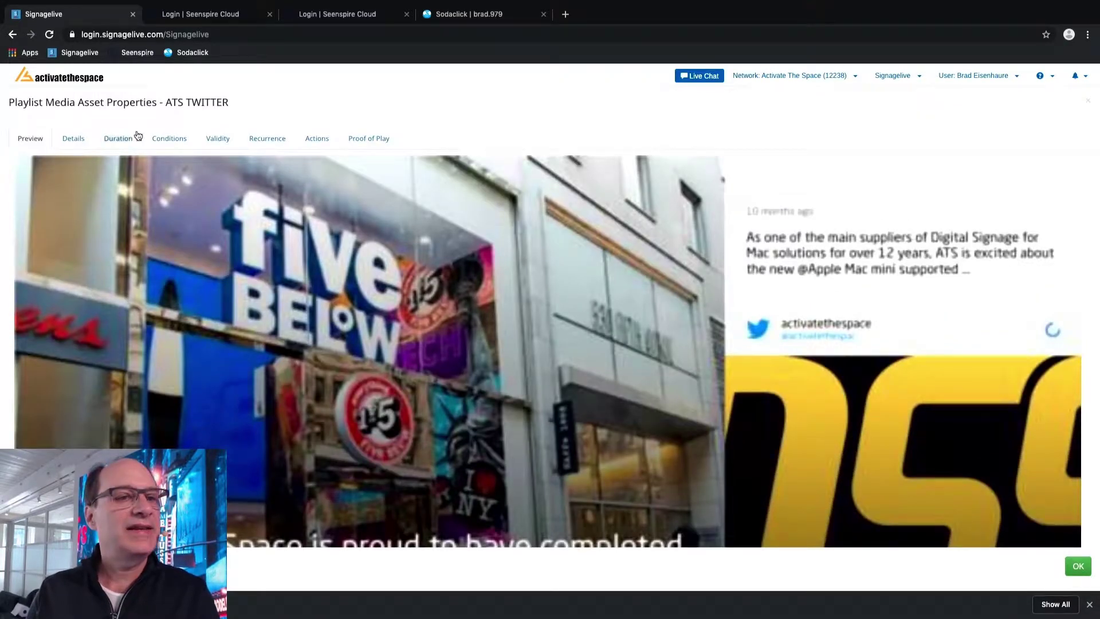
click(118, 140)
drag(94, 177, 67, 179)
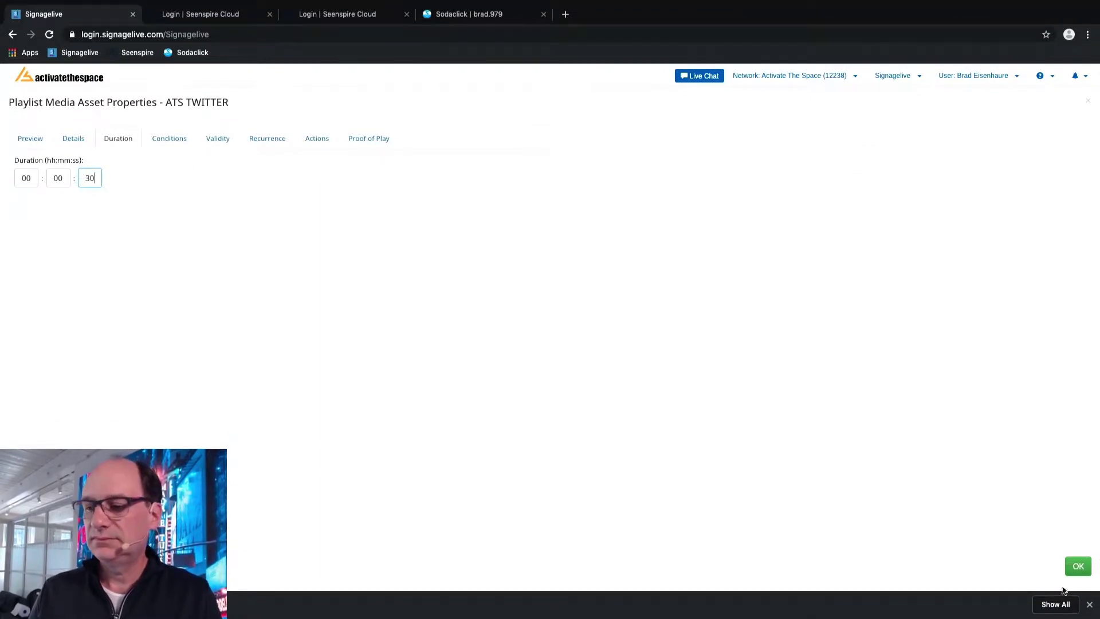
click(1076, 569)
- Set the duration of Weather Local in the playlist to 20 seconds
drag(858, 246, 855, 245)
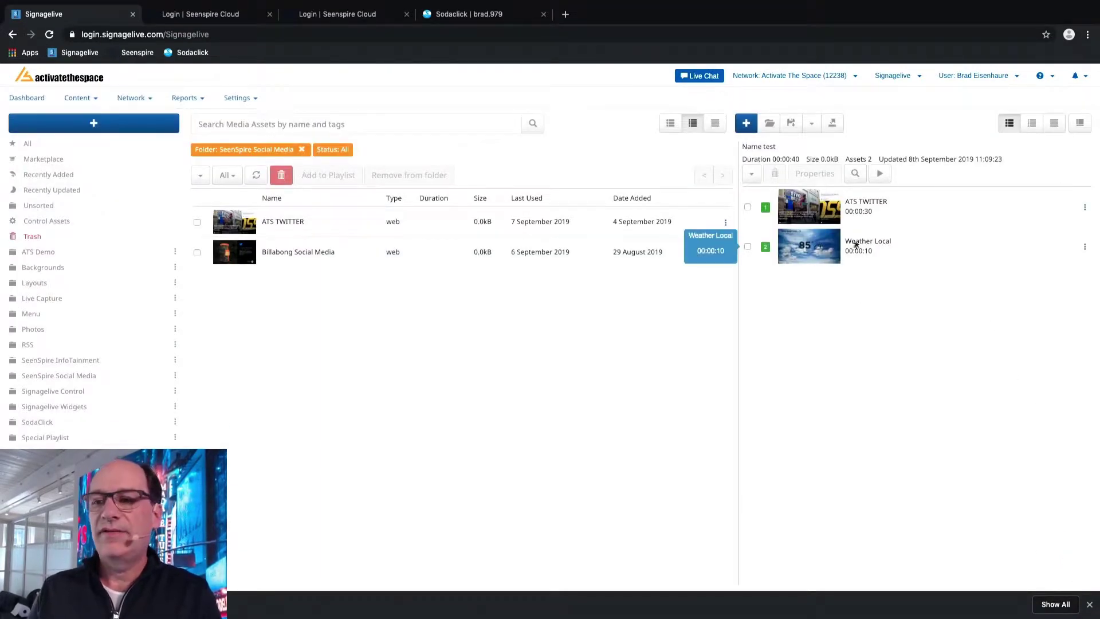
right_click(832, 248)
click(802, 258)
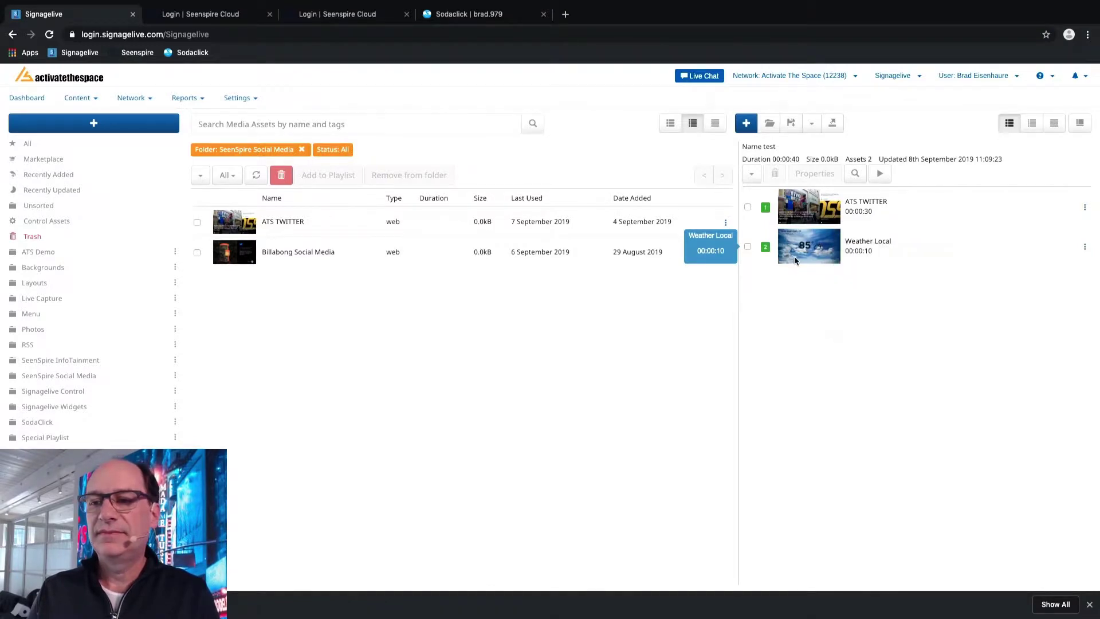
double_click(794, 256)
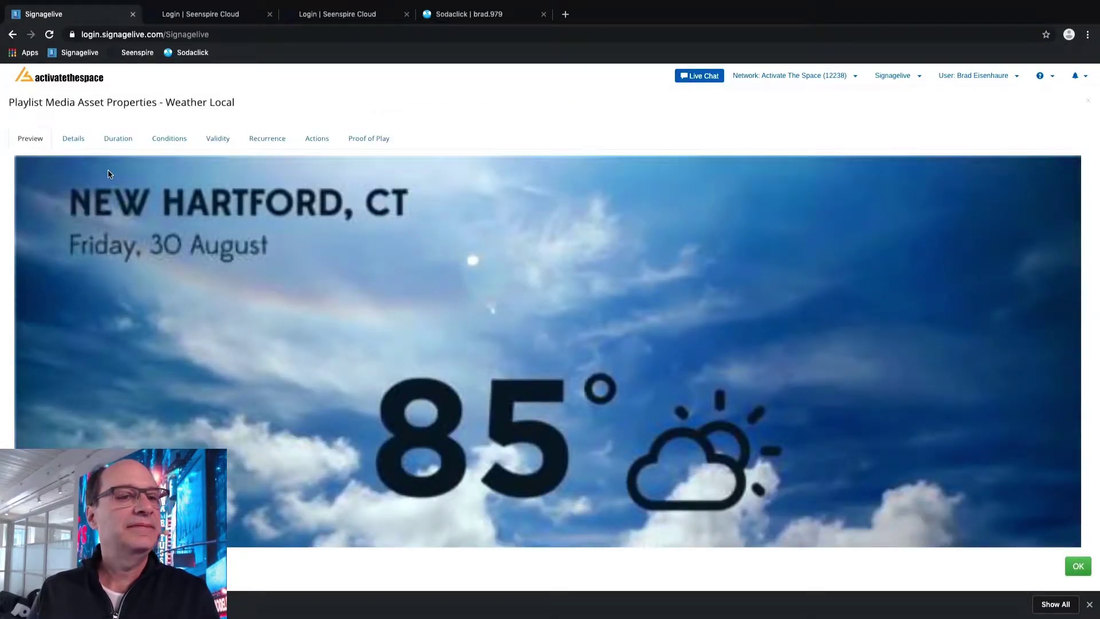
click(118, 139)
drag(84, 178, 104, 183)
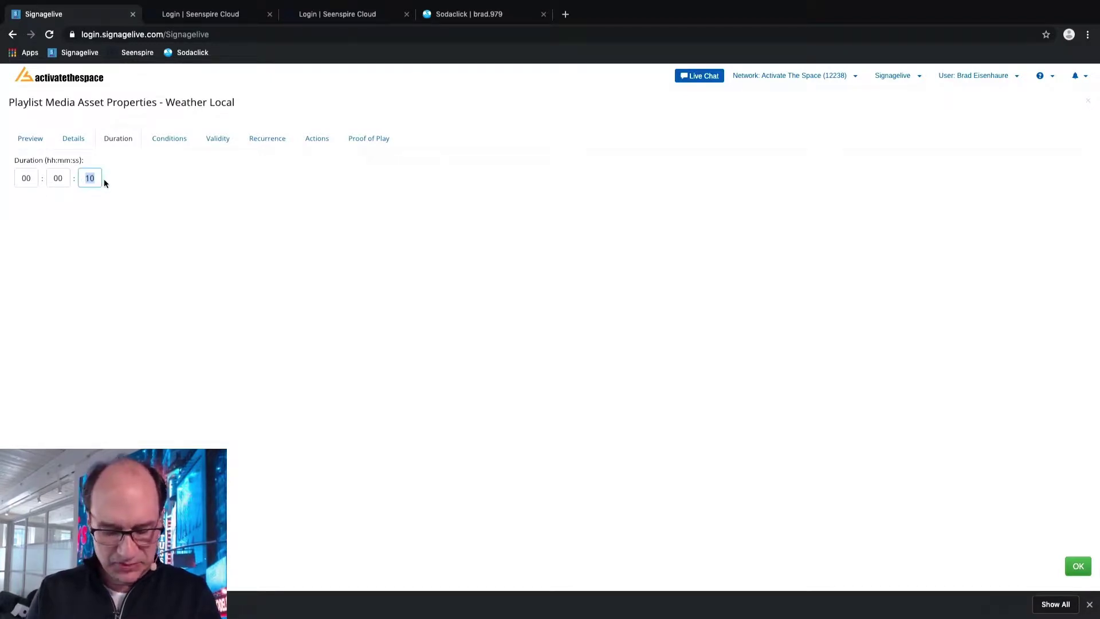
click(836, 373)
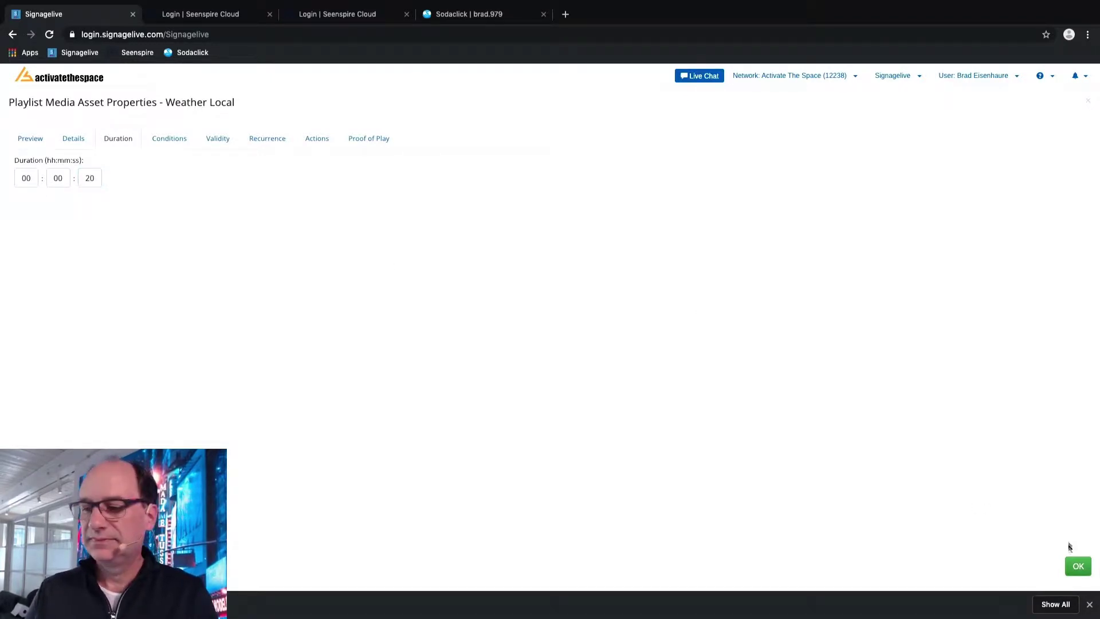
click(1078, 565)
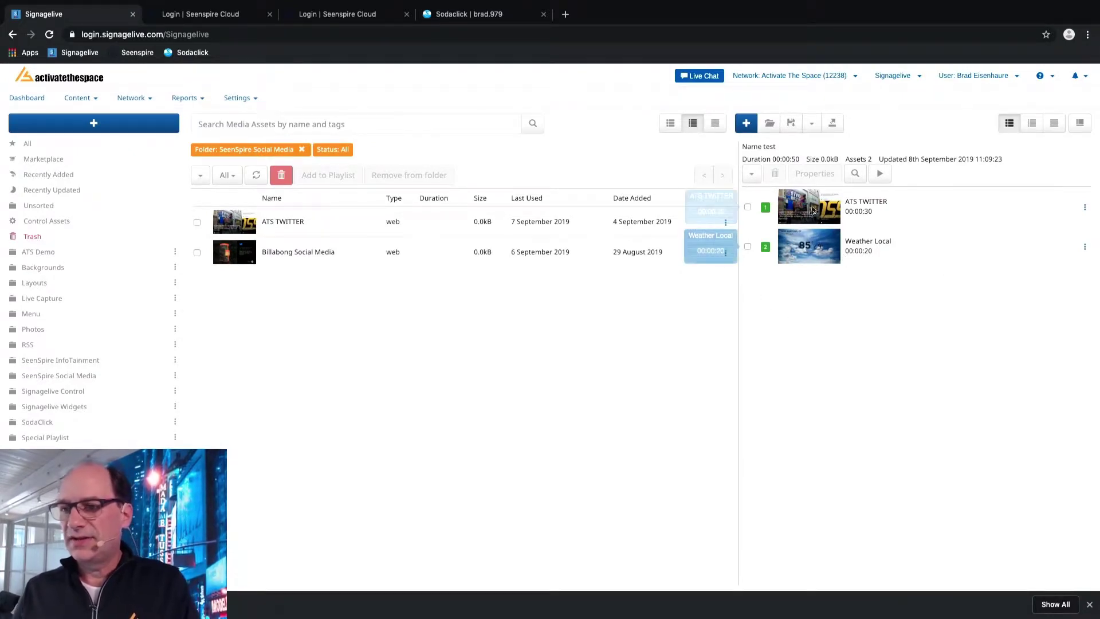
- Set a playback condition on Weather Local so it plays on players matching any tag, using tag 06057
click(1084, 247)
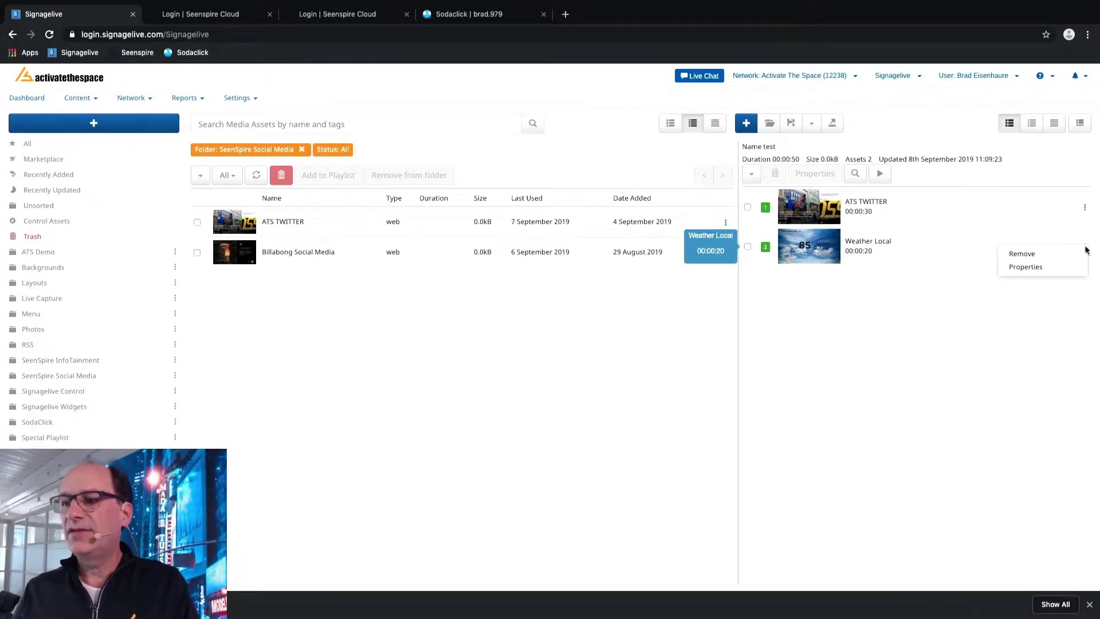
click(1032, 271)
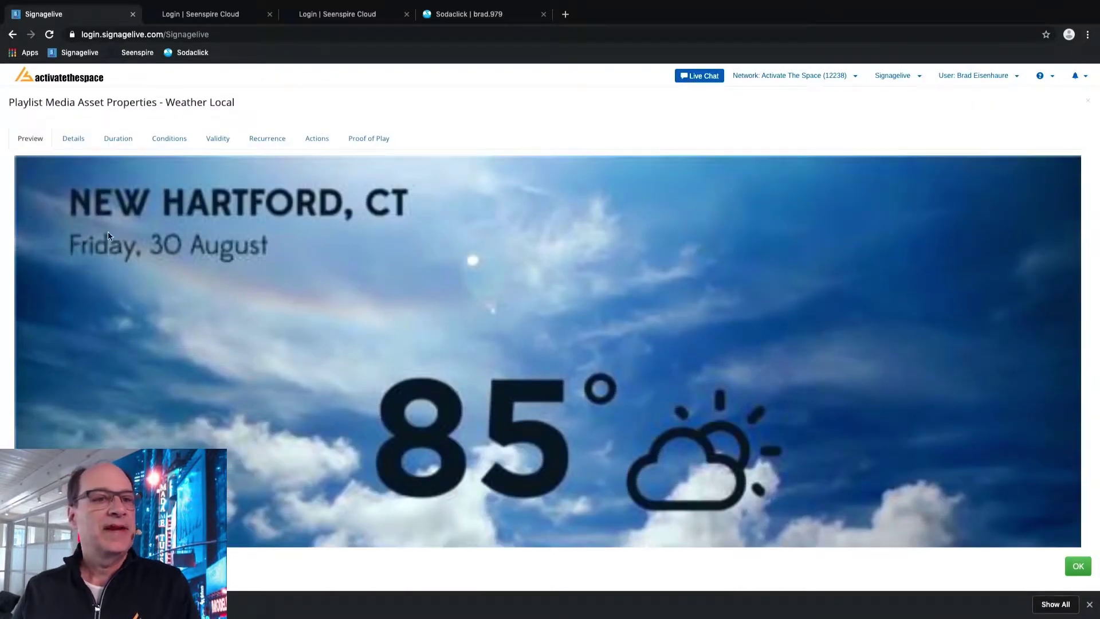
click(111, 142)
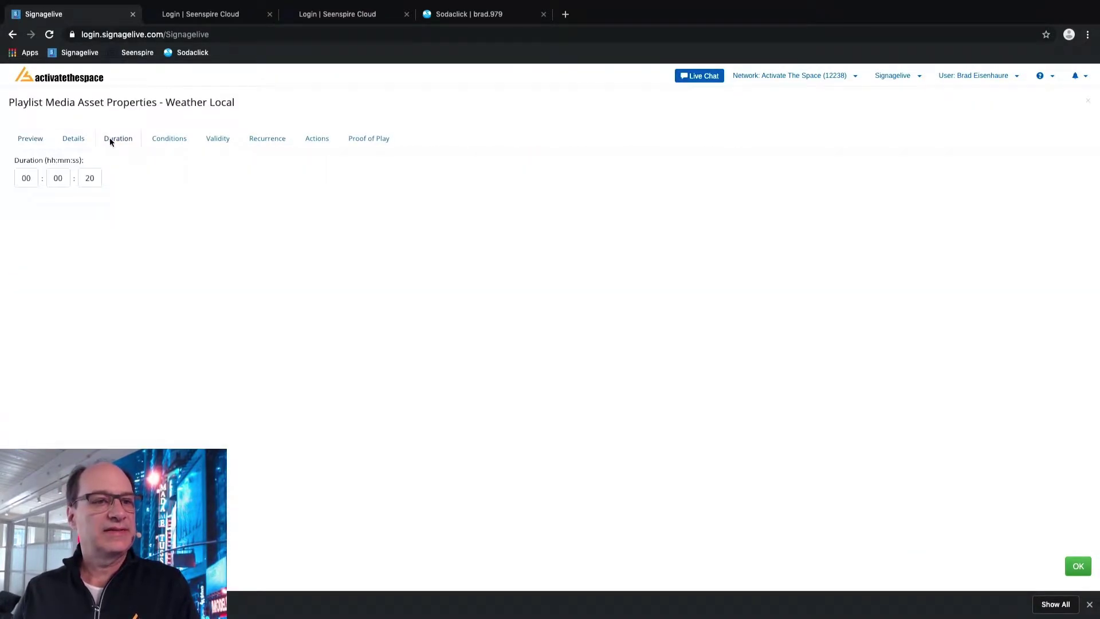
click(157, 147)
click(133, 199)
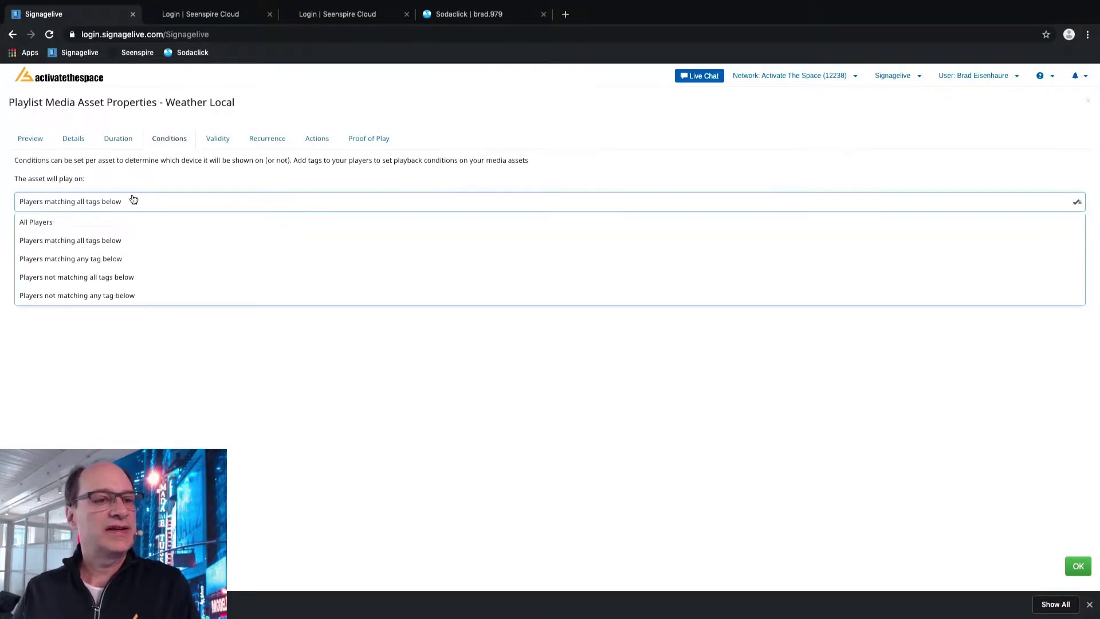
click(88, 259)
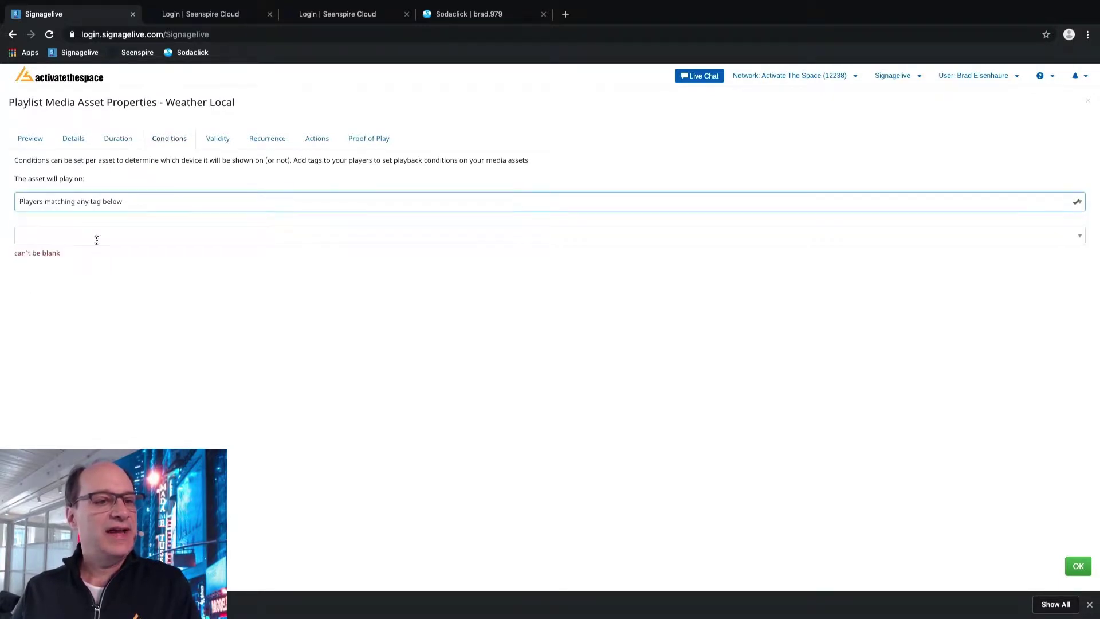
click(97, 240)
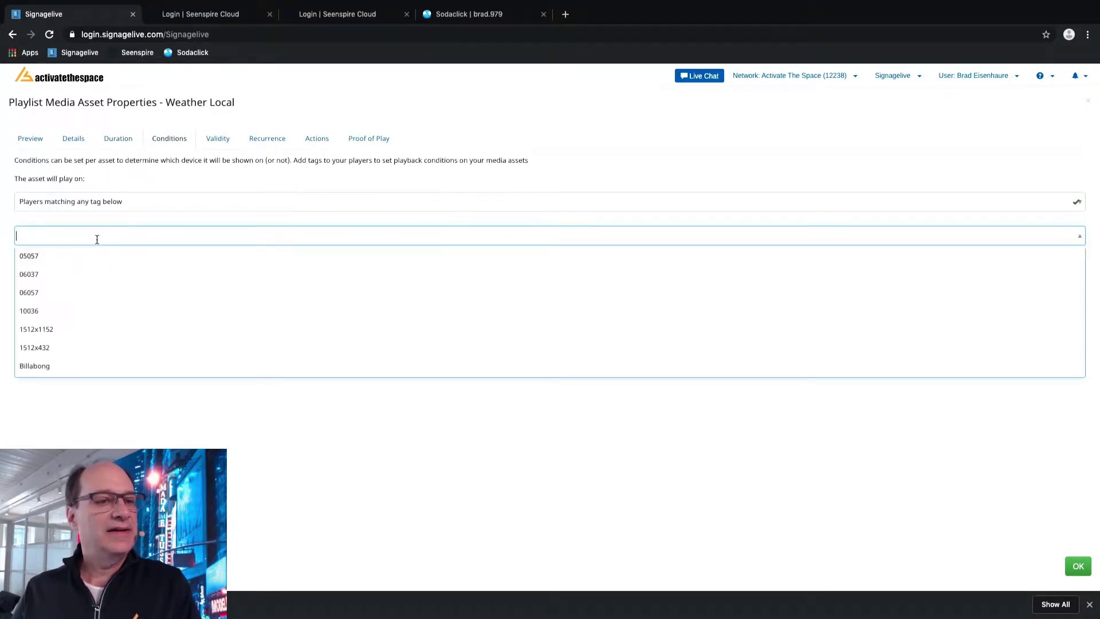
click(30, 293)
click(454, 472)
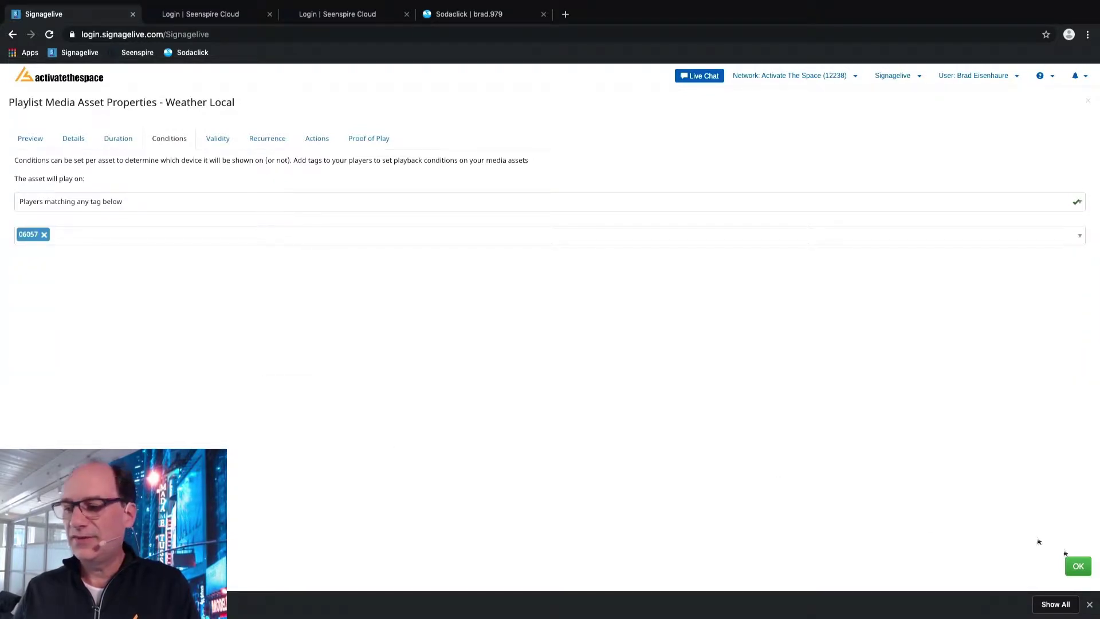
click(1078, 566)
- Make Weather Local valid from 8 to 13 September 2019 and save the "test" playlist
mouse_move(814, 252)
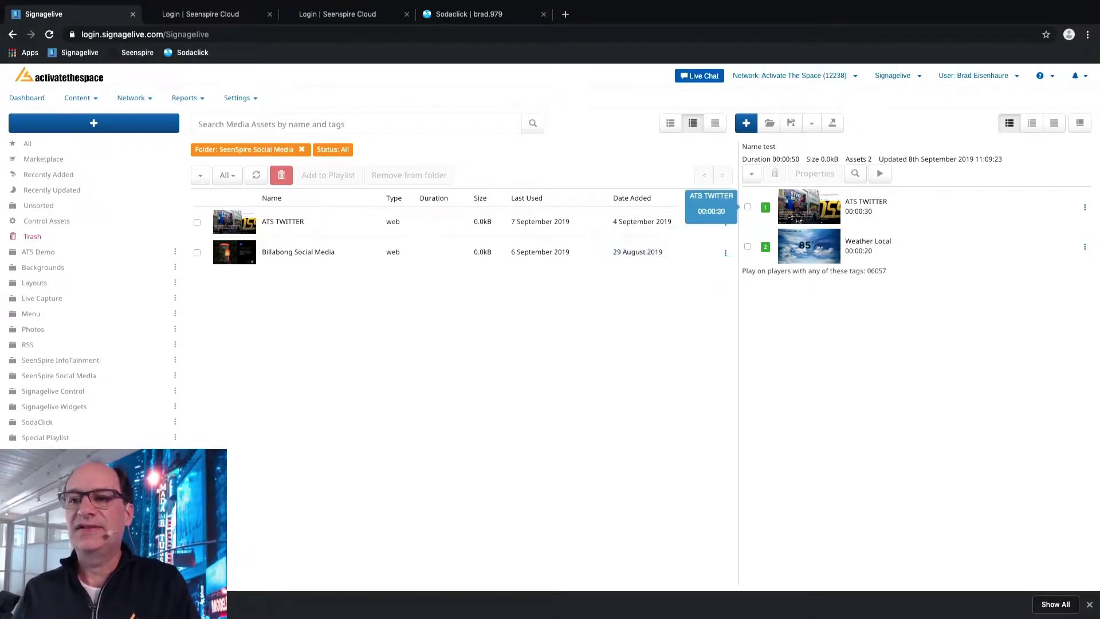
click(1086, 248)
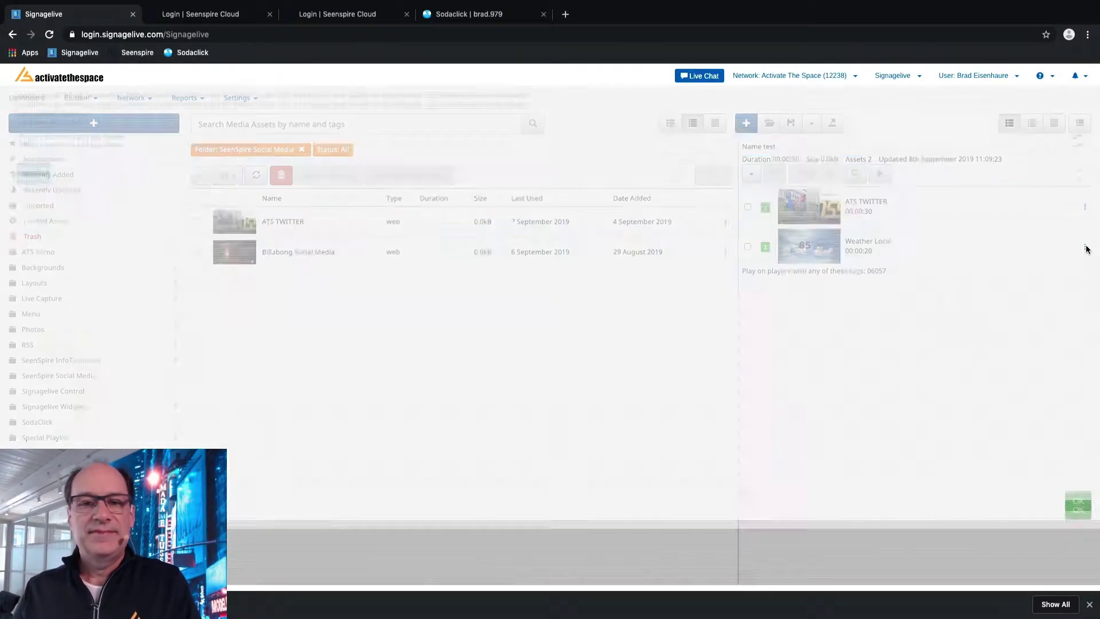
click(219, 139)
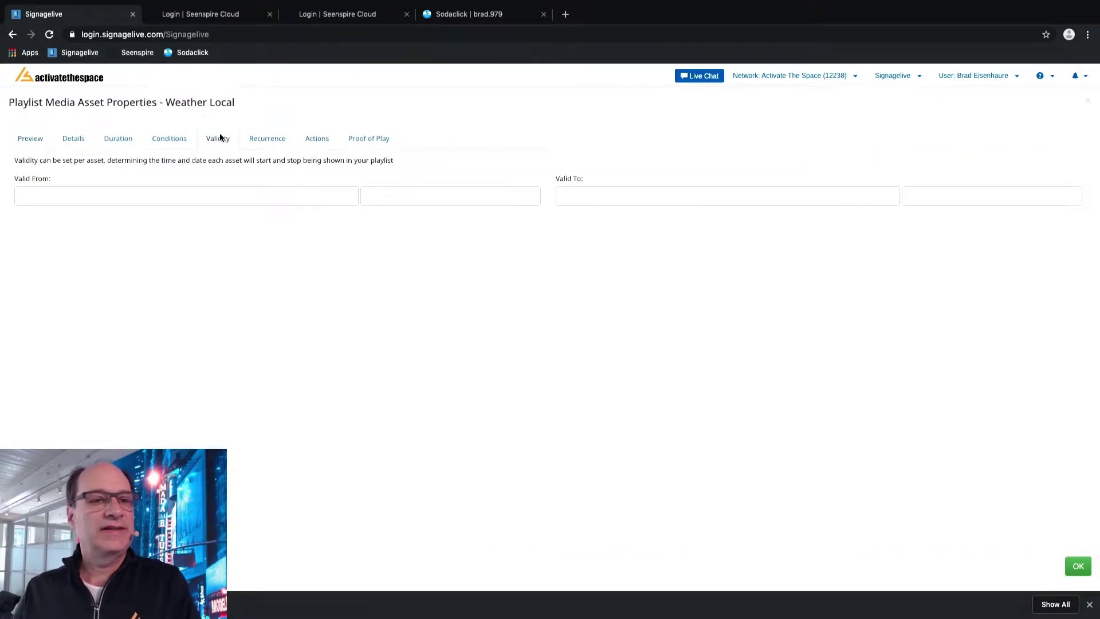
click(322, 197)
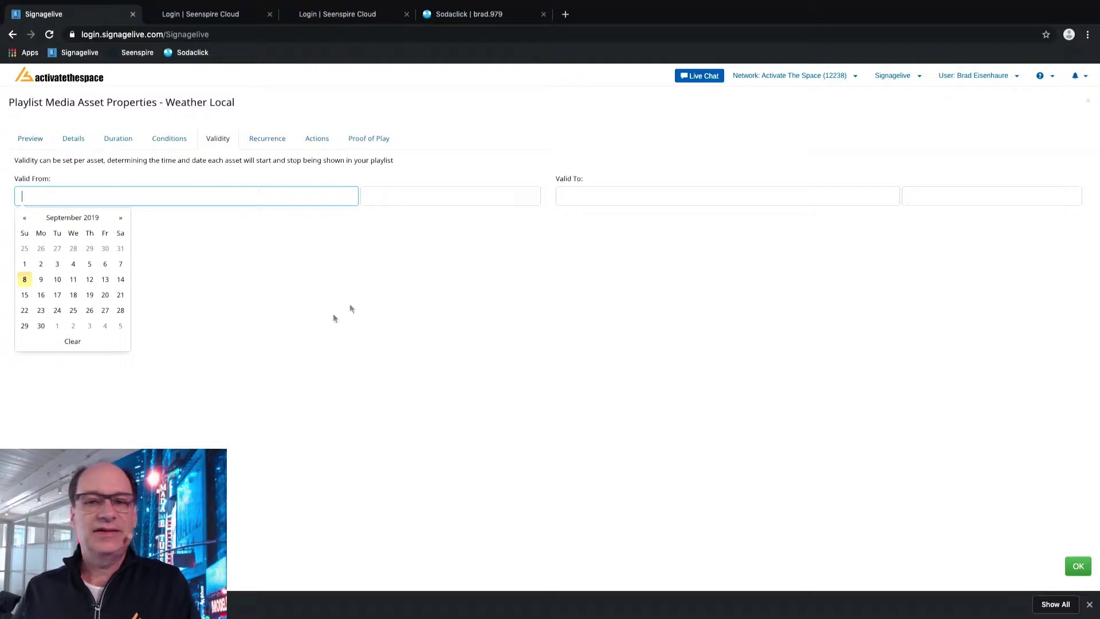
click(567, 198)
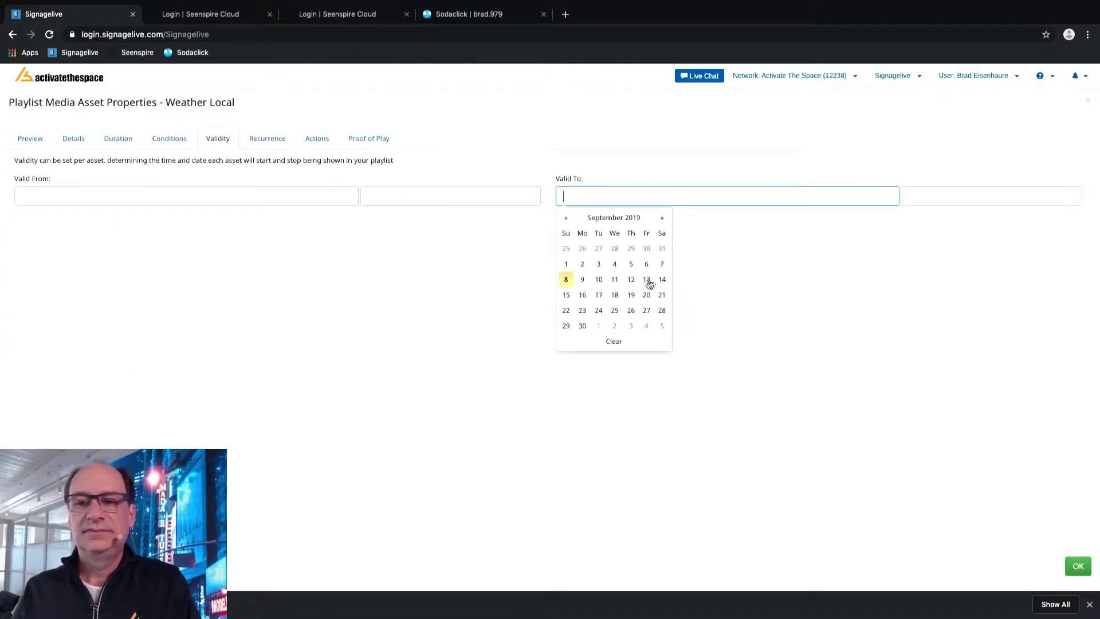
click(647, 281)
click(1078, 566)
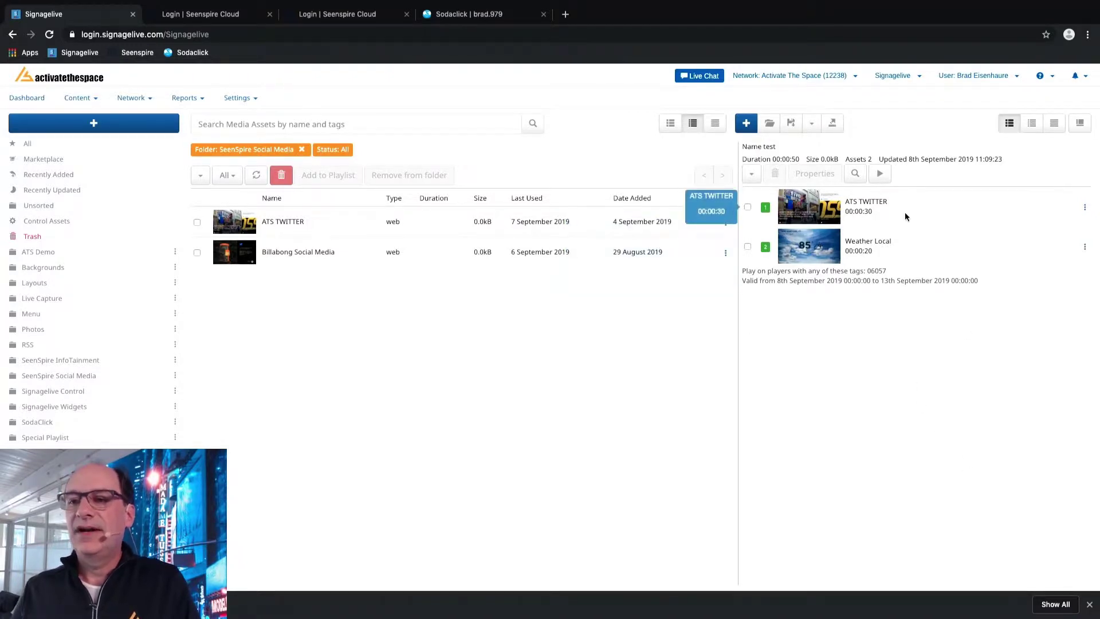
click(791, 122)
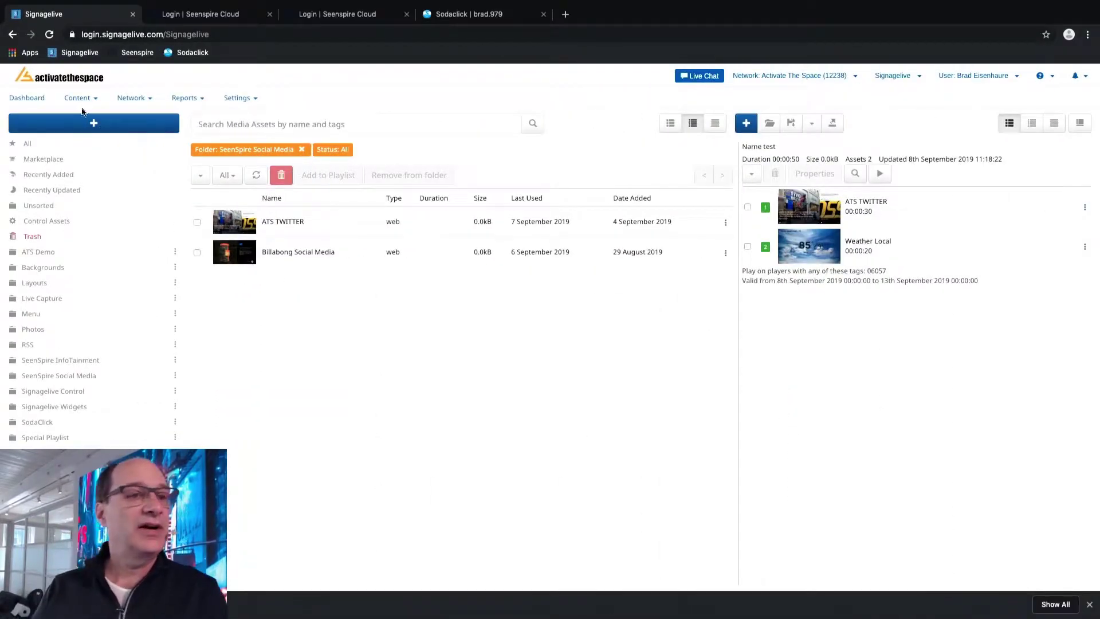
- Go to the layouts library and create a new blank layout
click(81, 98)
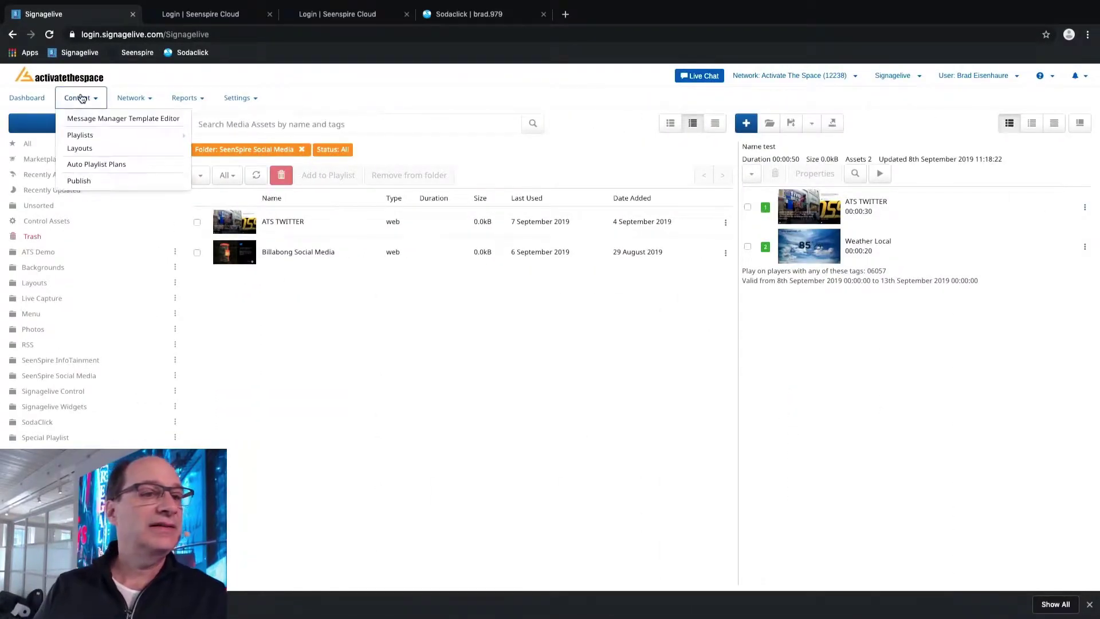
click(82, 148)
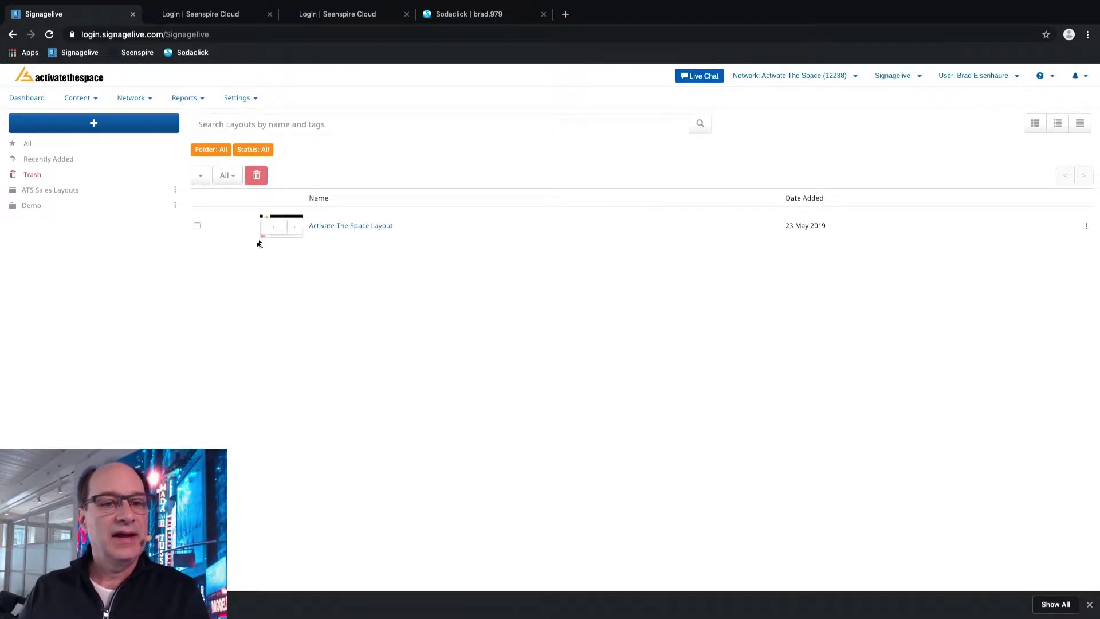
click(93, 123)
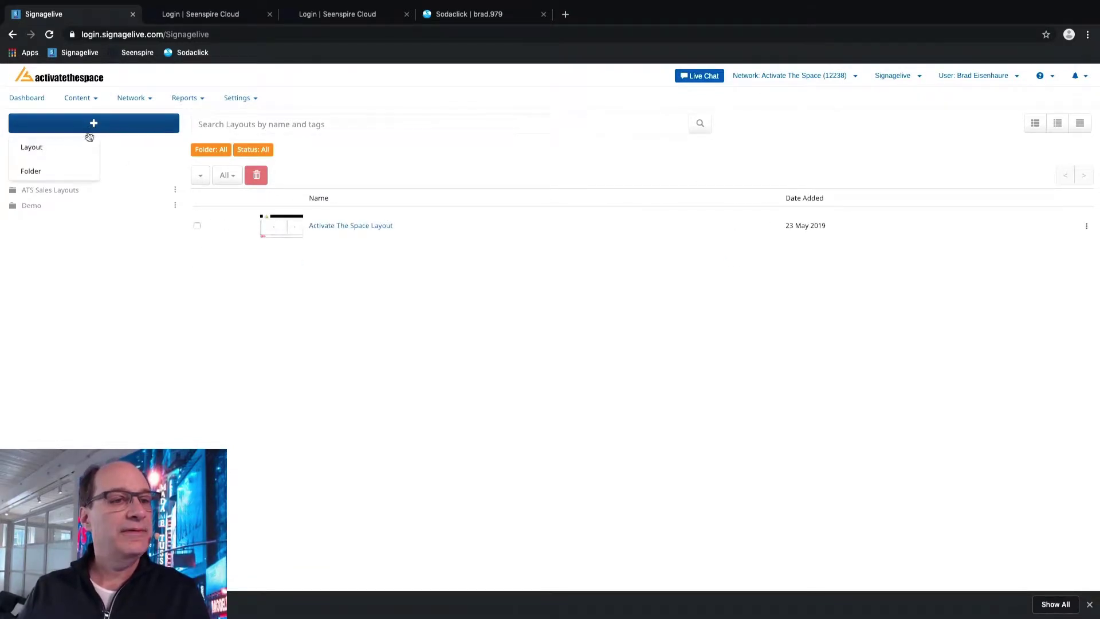
click(49, 149)
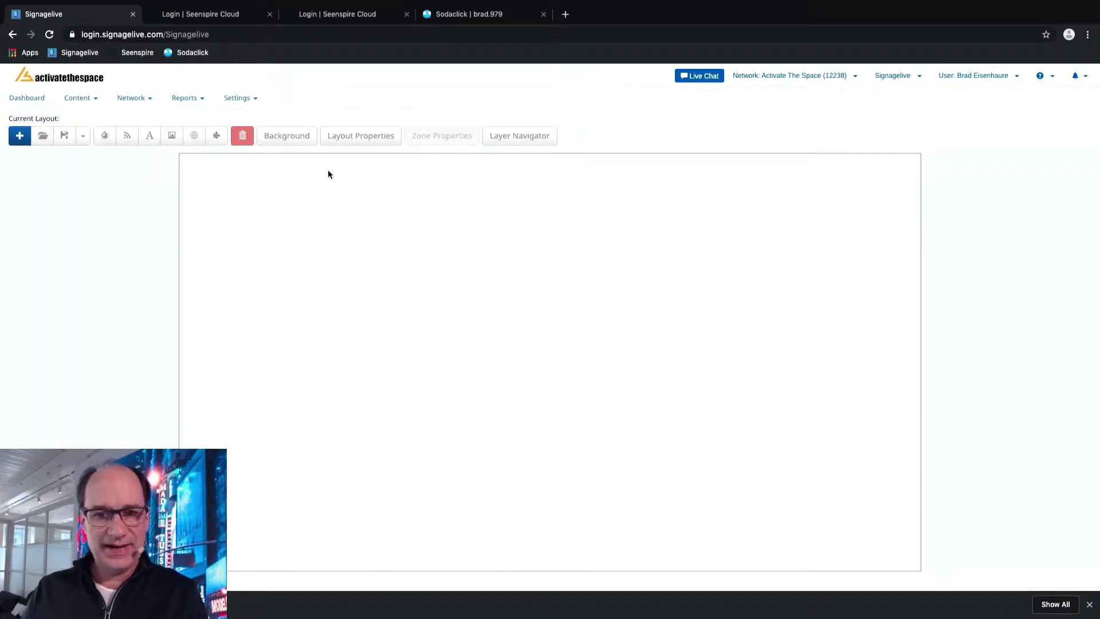
- Set the layout size to portrait, 1080 wide by 1920 high
click(356, 133)
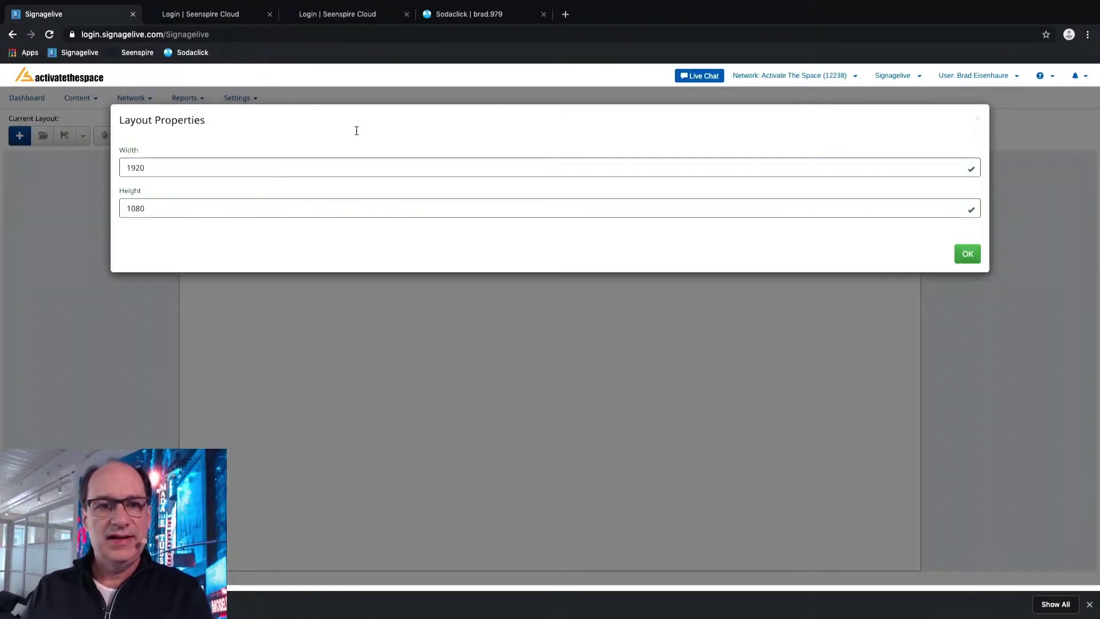
drag(191, 166, 120, 166)
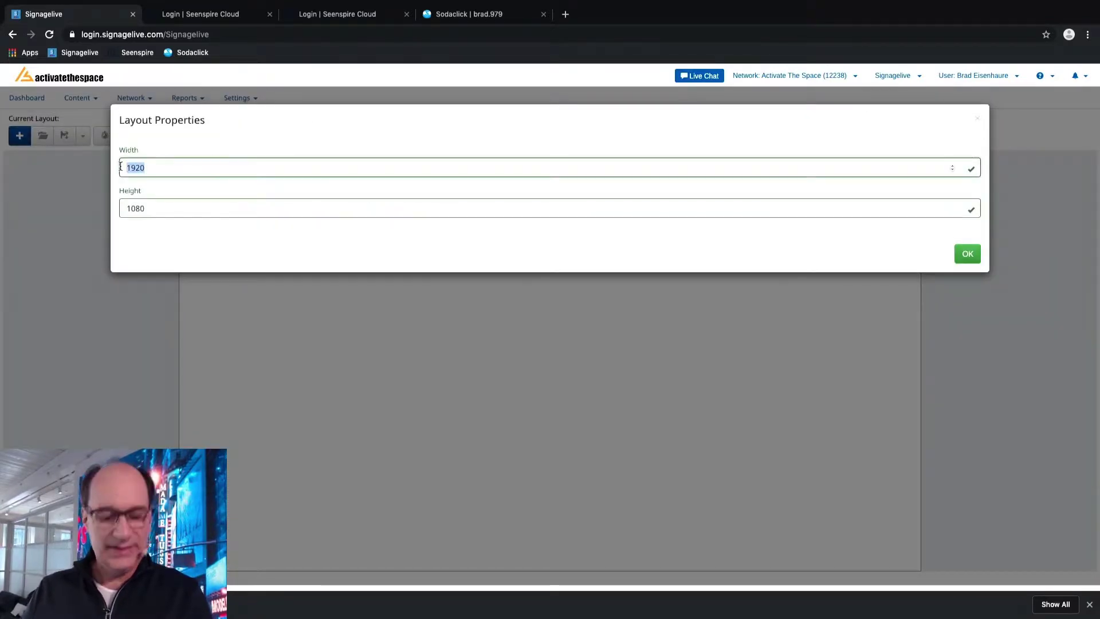
text(108)
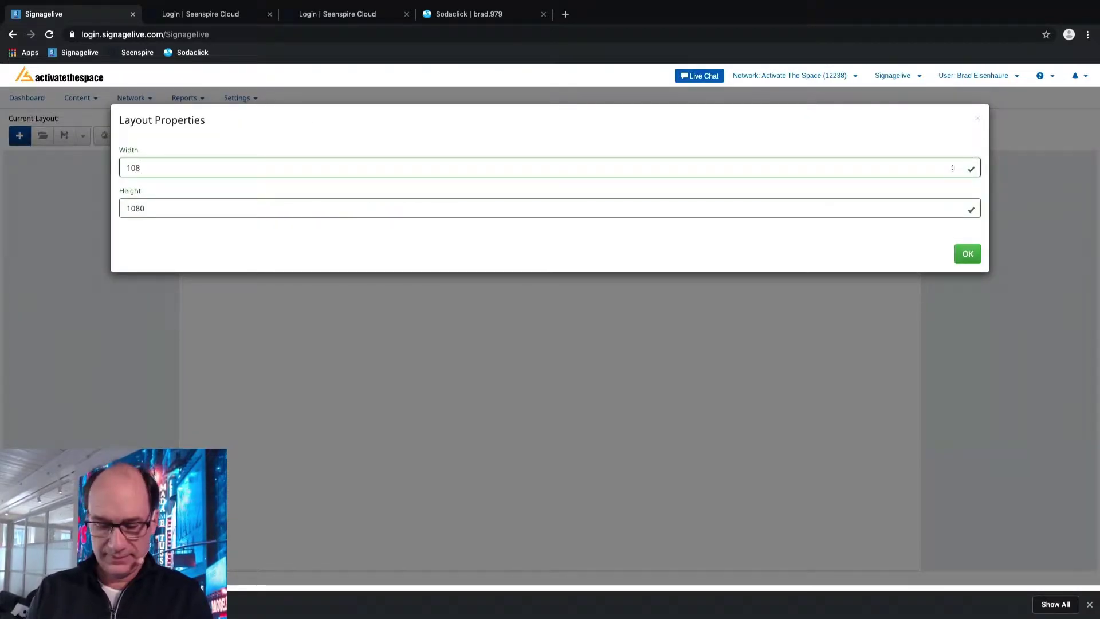
text(0)
key(Tab)
text(1)
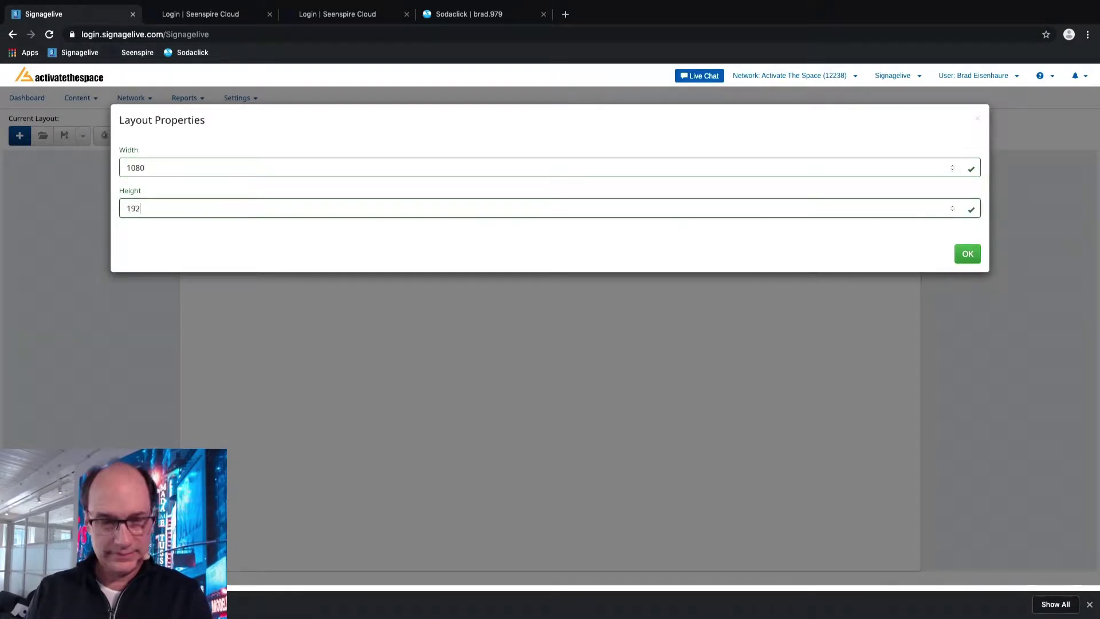
click(968, 253)
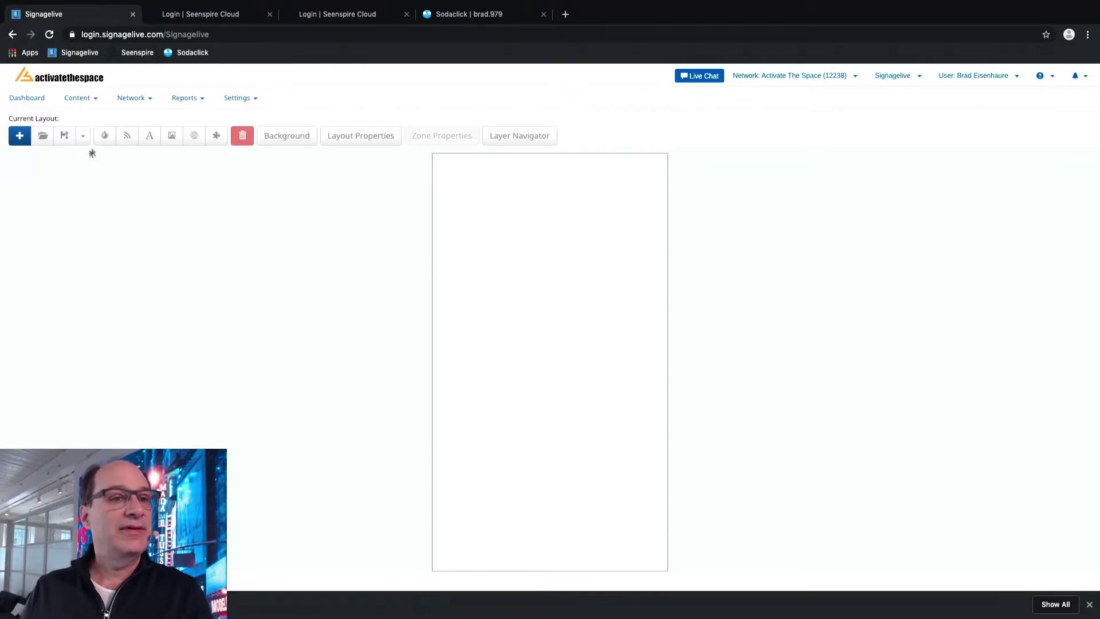
- Set the layout background to "ATS Widget 1080x1920 without ticker_updated.png" from the library's Backgrounds folder
click(268, 137)
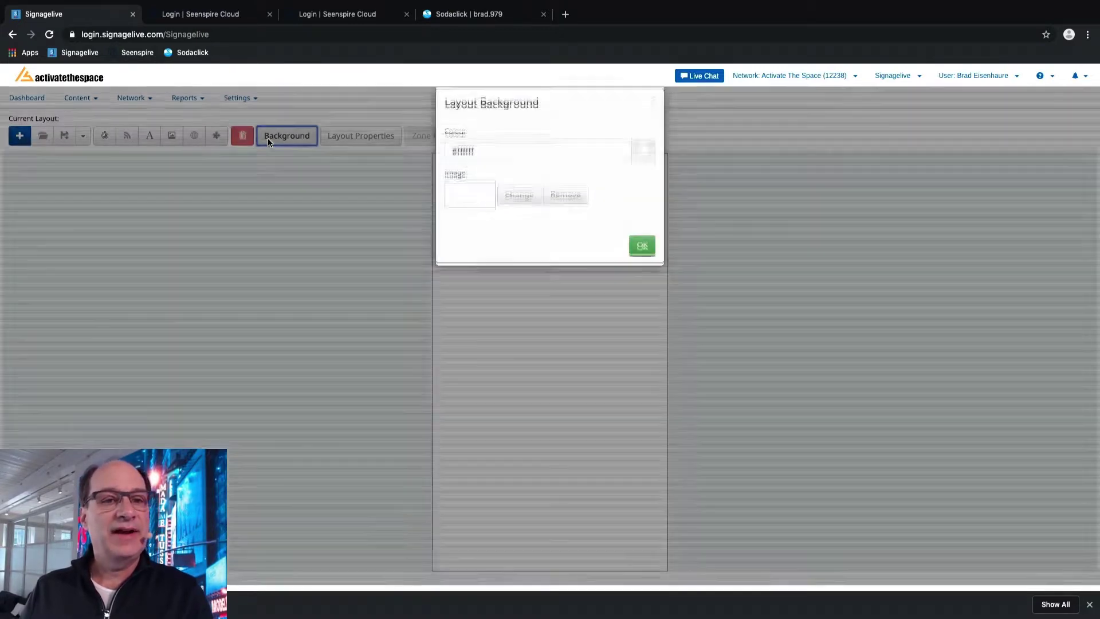
click(520, 216)
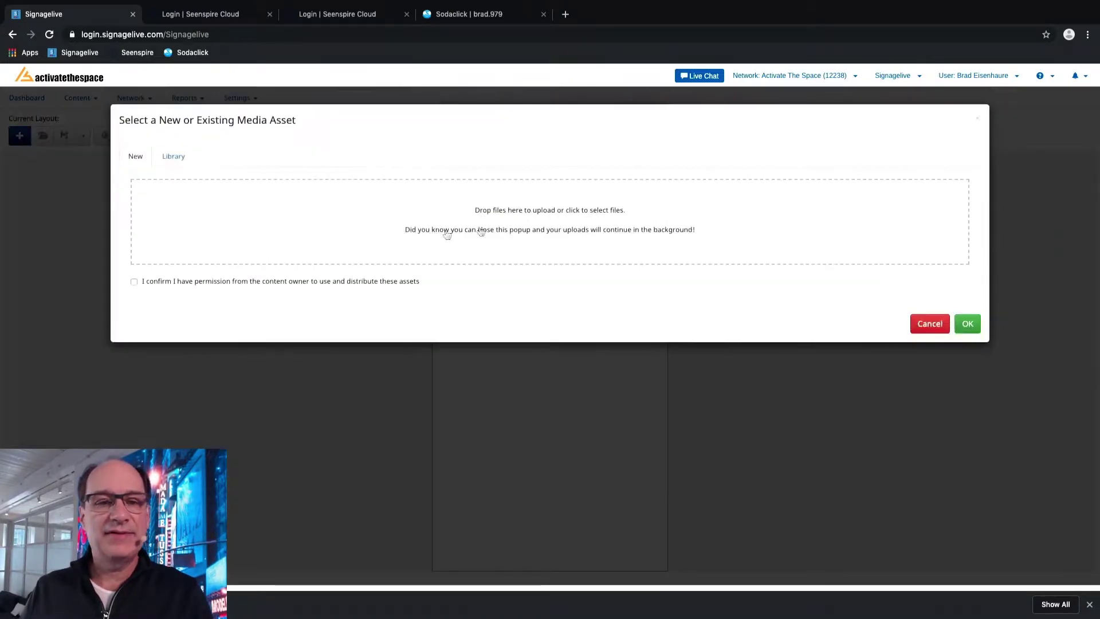
click(174, 156)
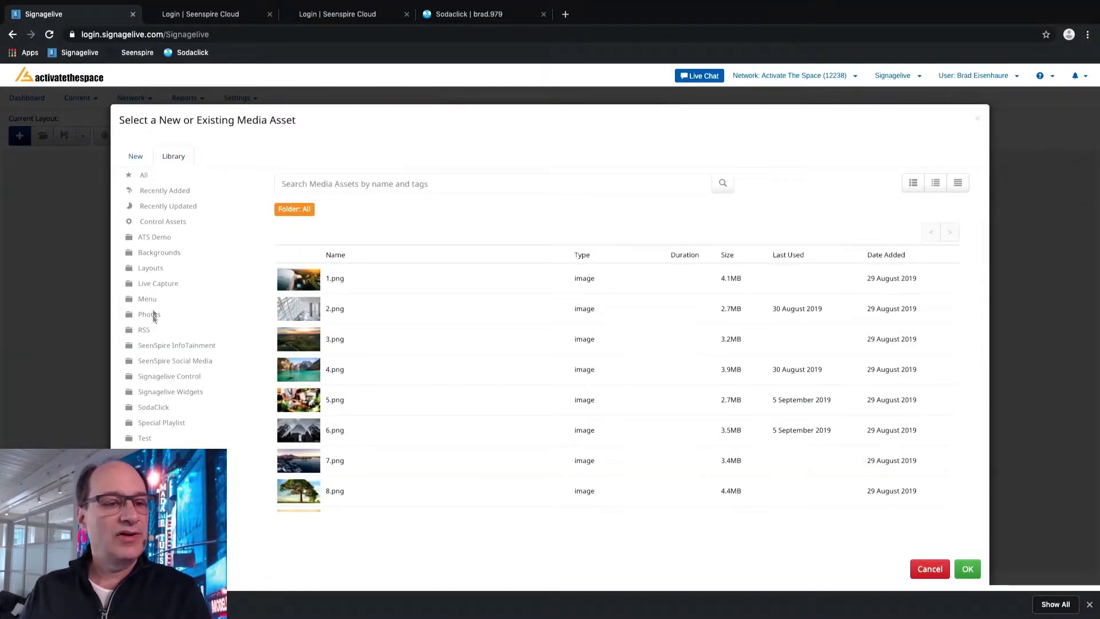
click(154, 252)
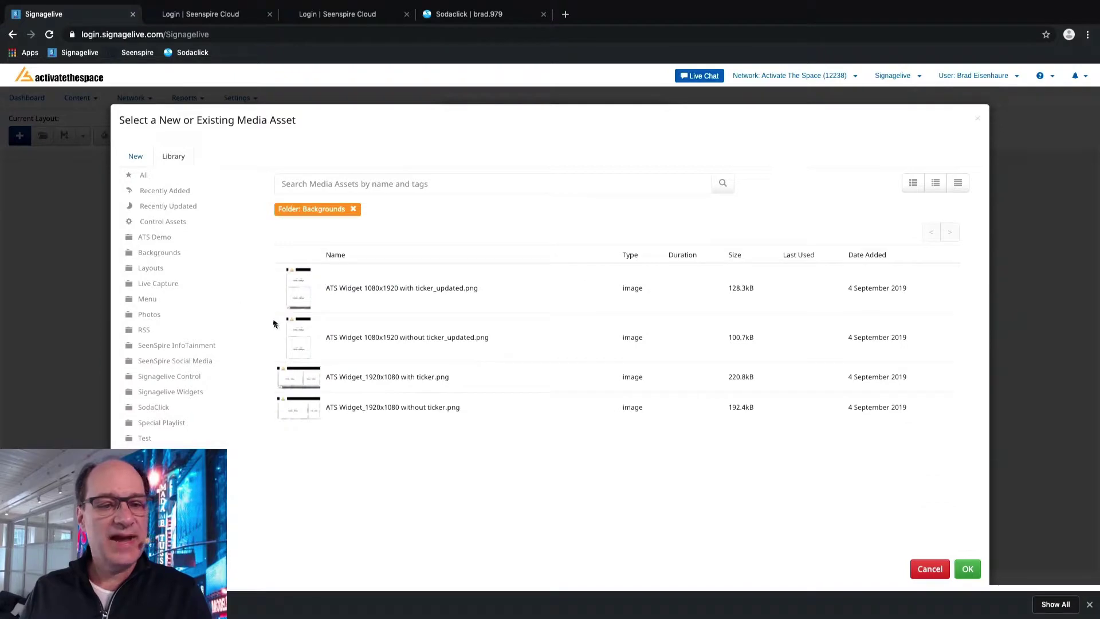
click(301, 342)
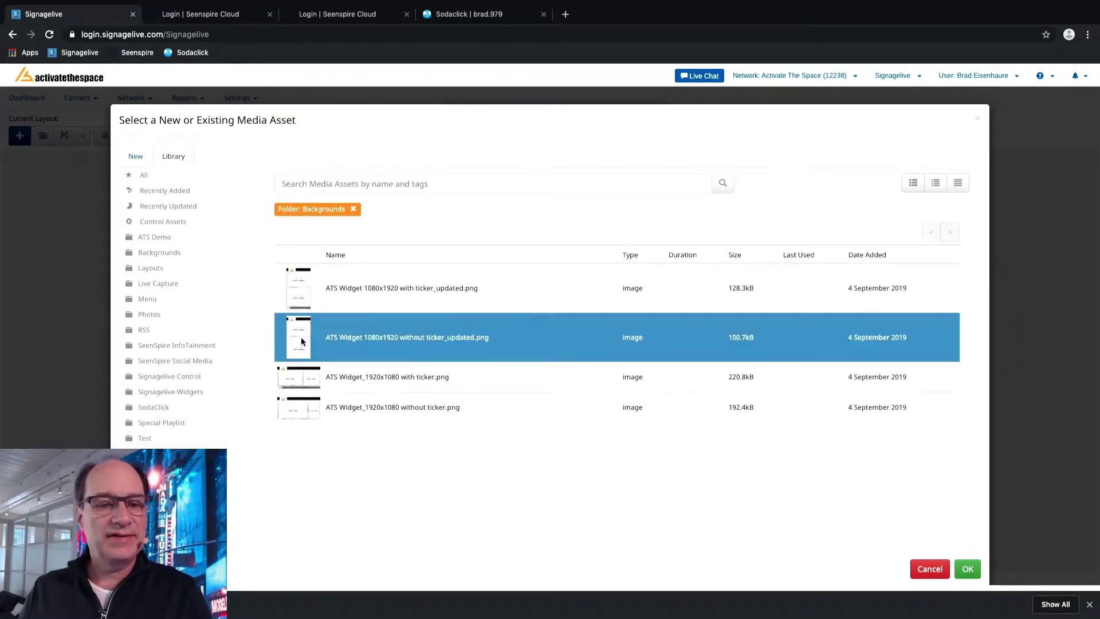
double_click(301, 342)
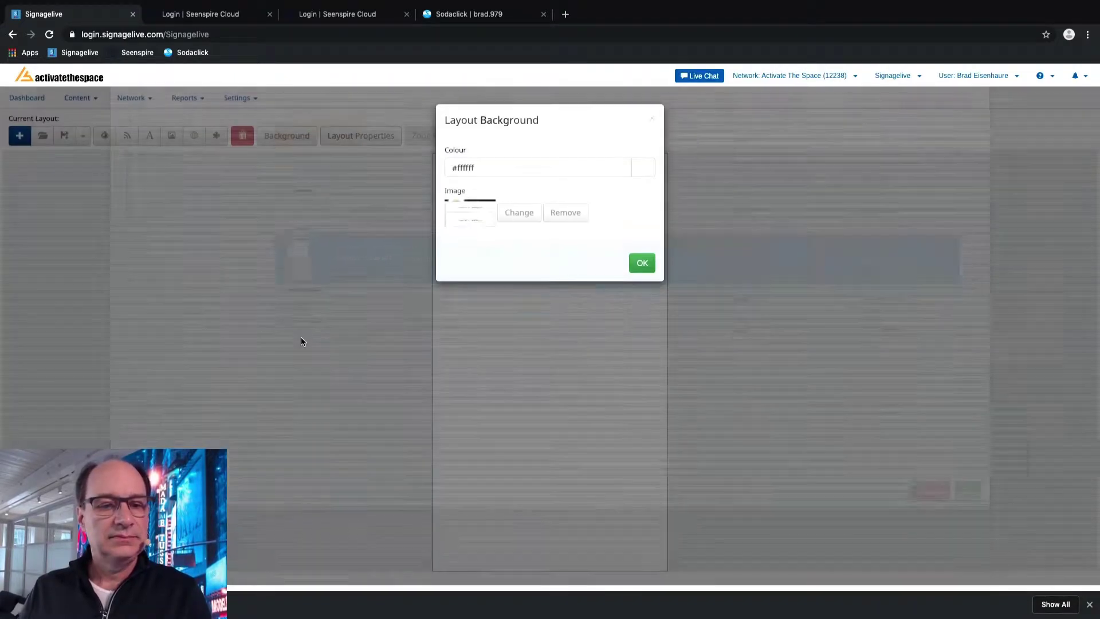
click(642, 265)
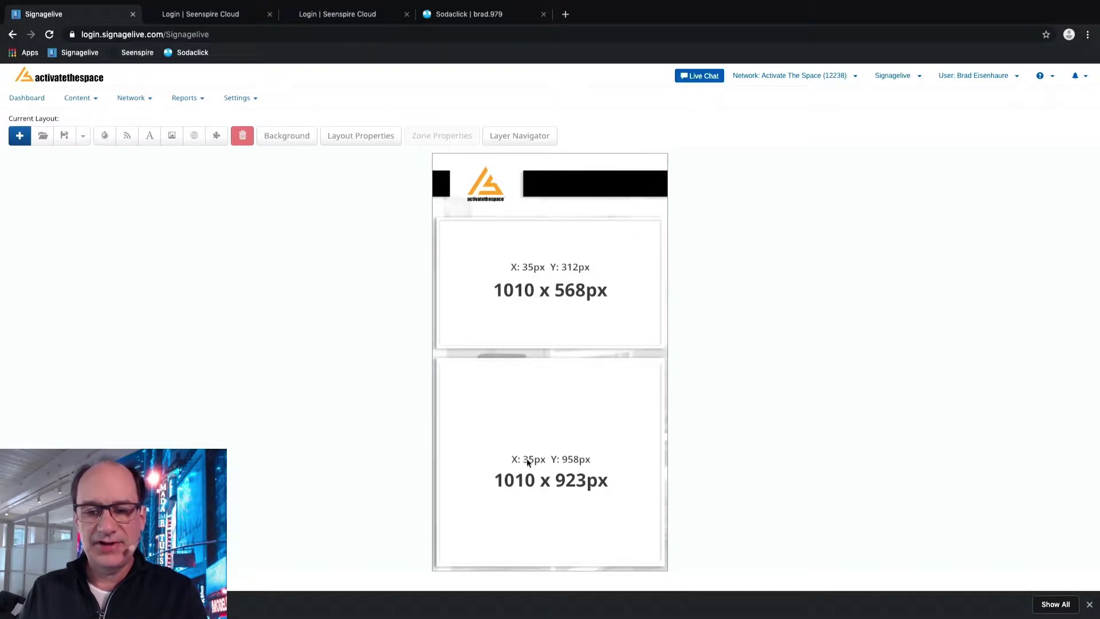
- Add a media zone and fit it to the background's upper 1010 x 568 px frame
click(105, 137)
drag(531, 357, 660, 268)
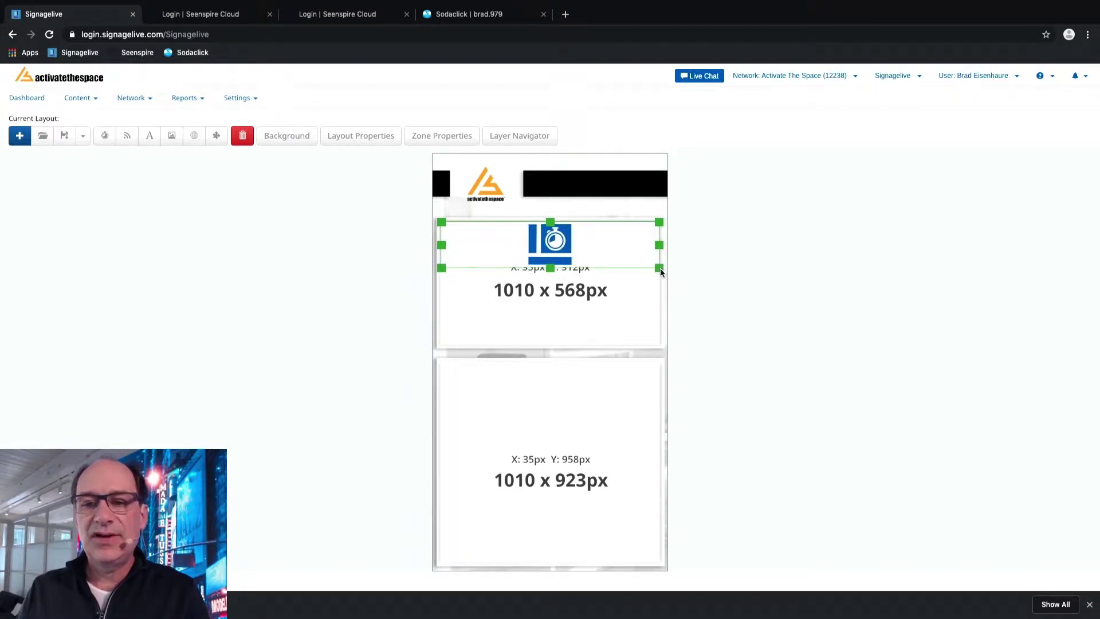
drag(551, 268, 544, 345)
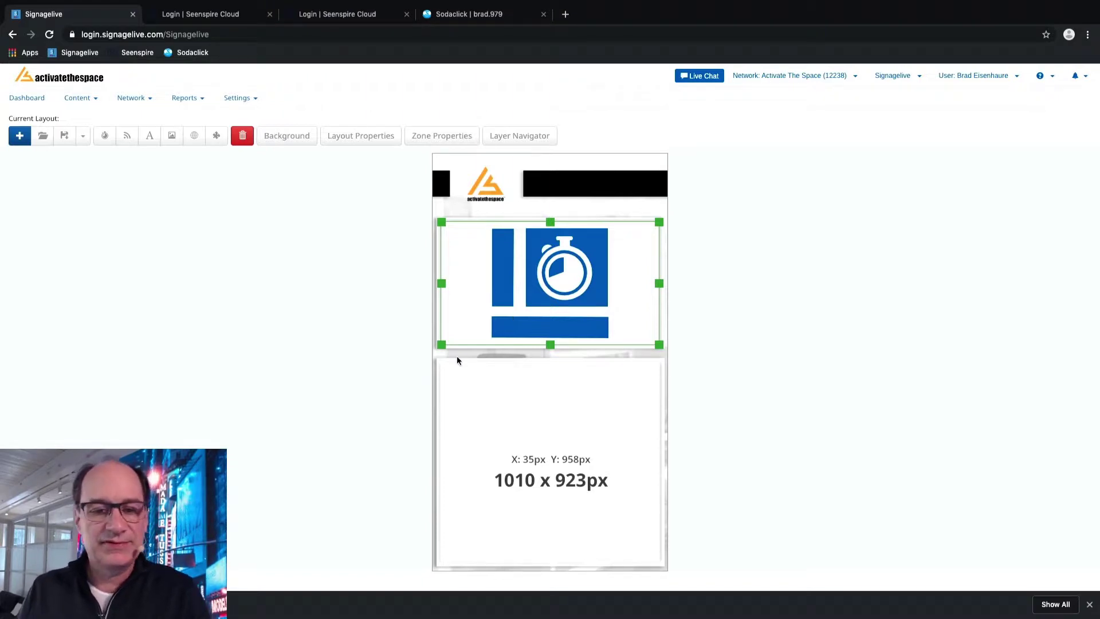
- Add a second media zone to the layout and set its size to 1010 wide by 923 high
click(105, 135)
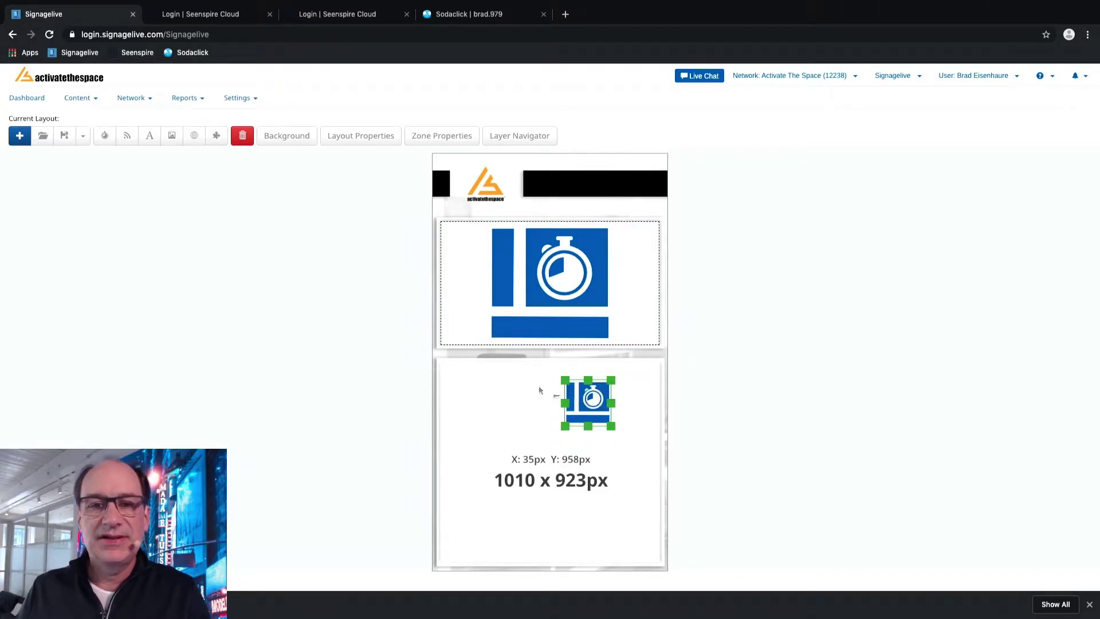
click(444, 136)
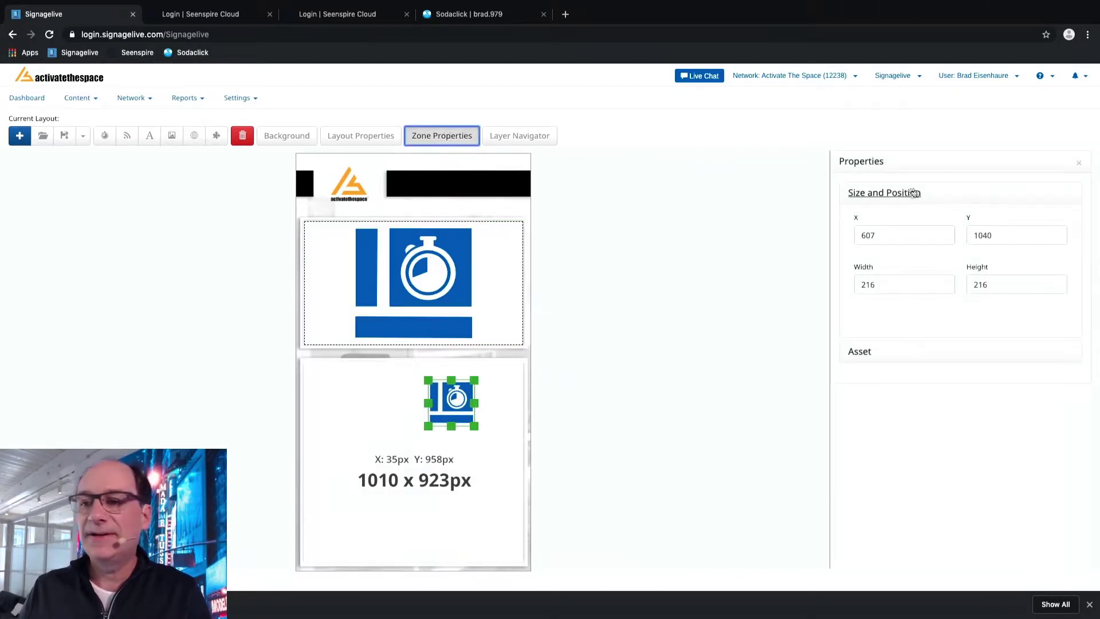
double_click(892, 283)
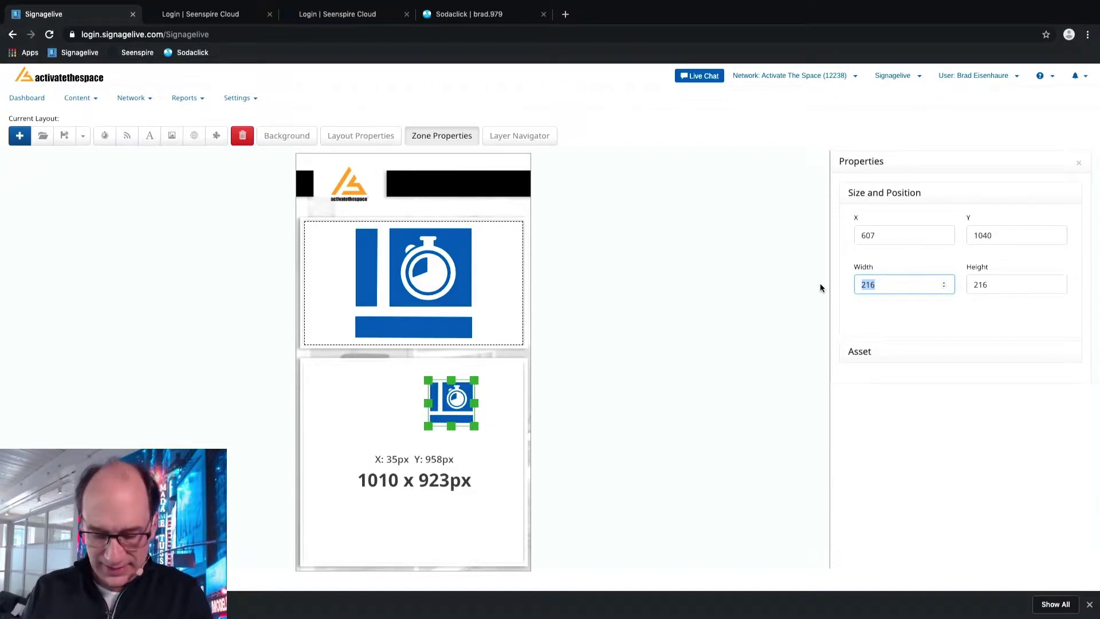
text(1010)
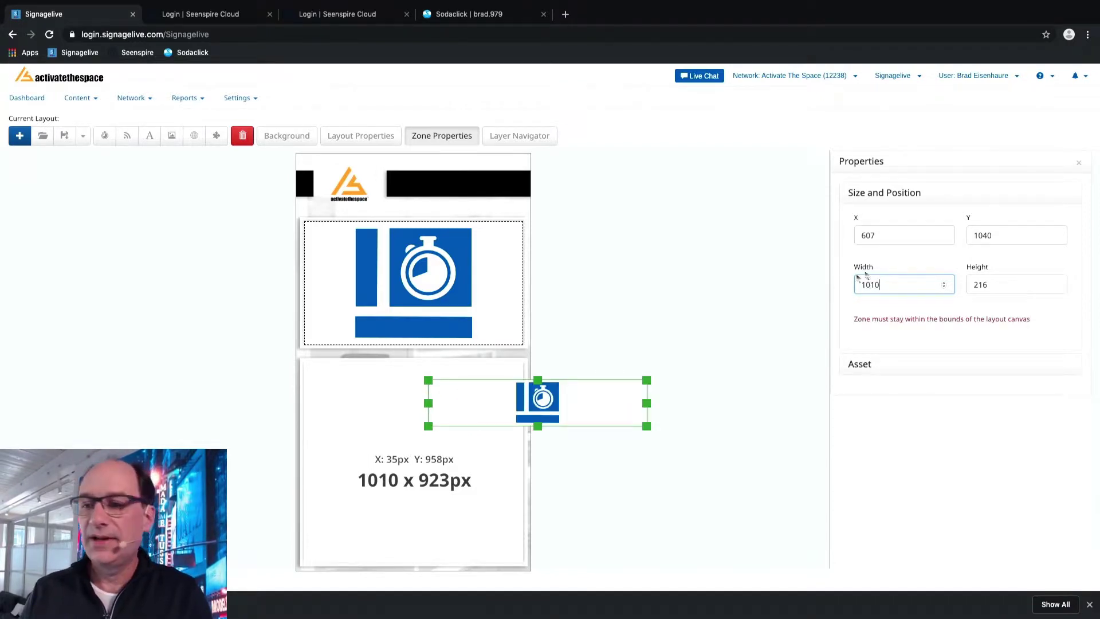
key(Tab)
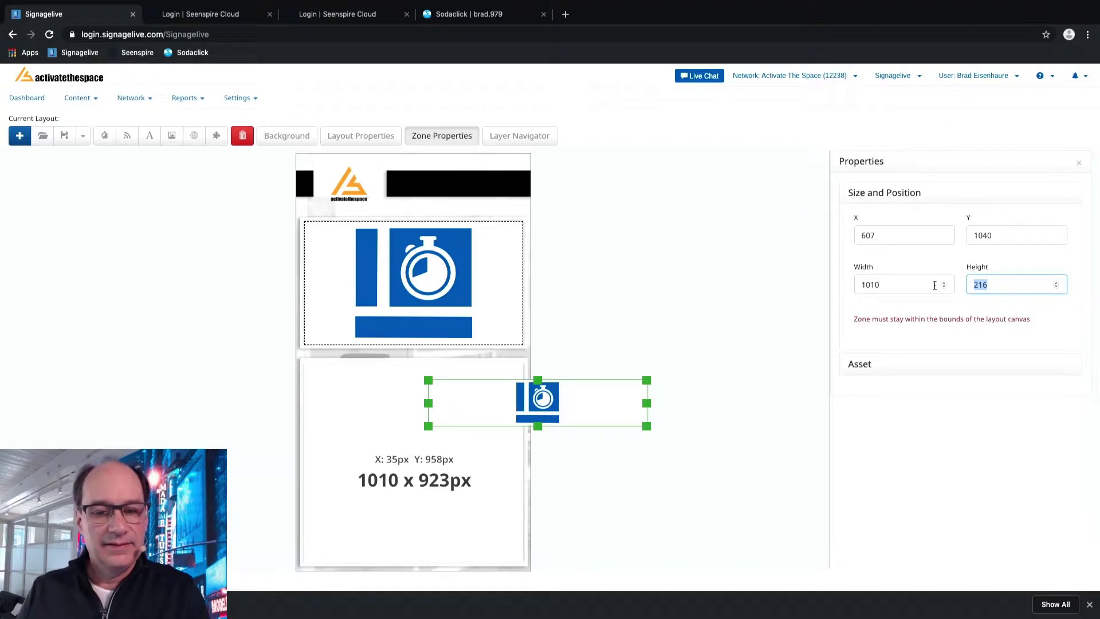
text(23)
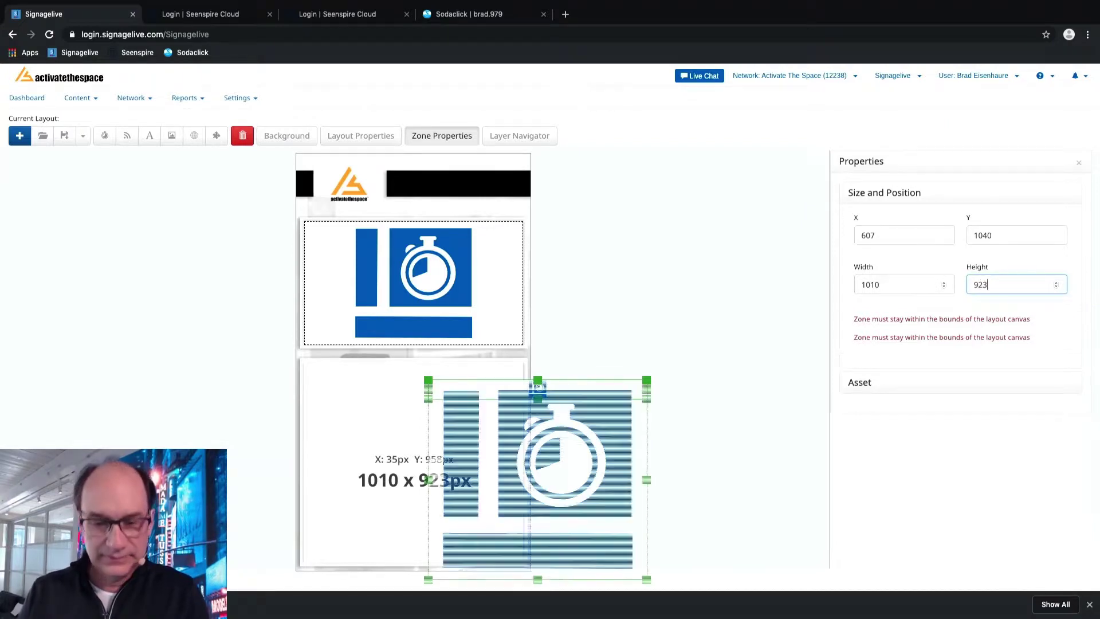
- Position the second media zone over the background's lower frame at X 35, Y 958
drag(633, 417, 494, 284)
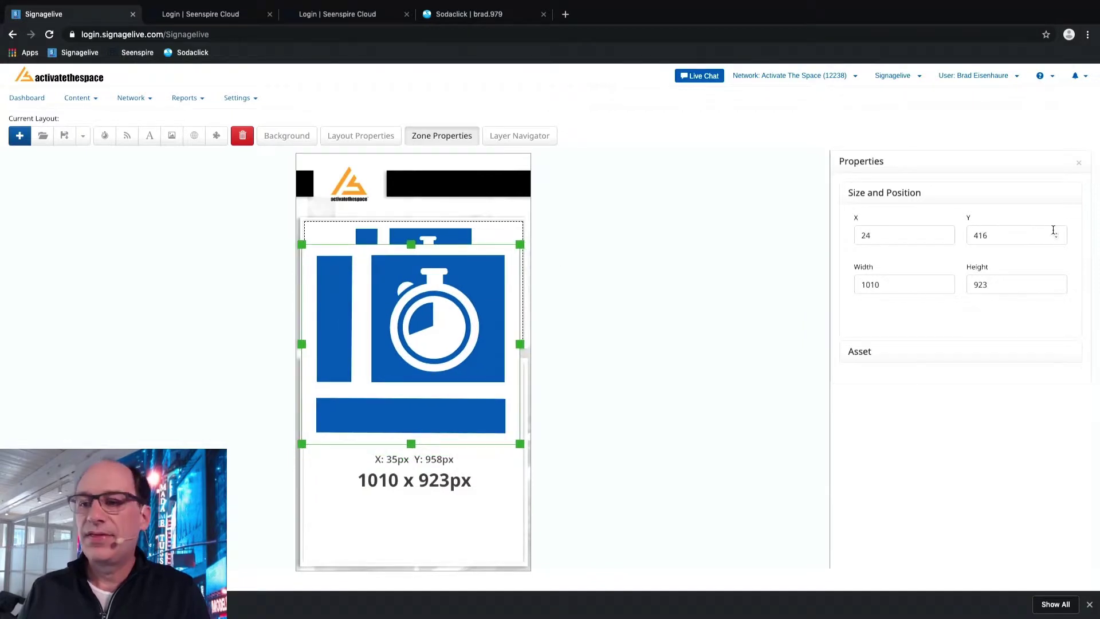
drag(858, 236, 838, 239)
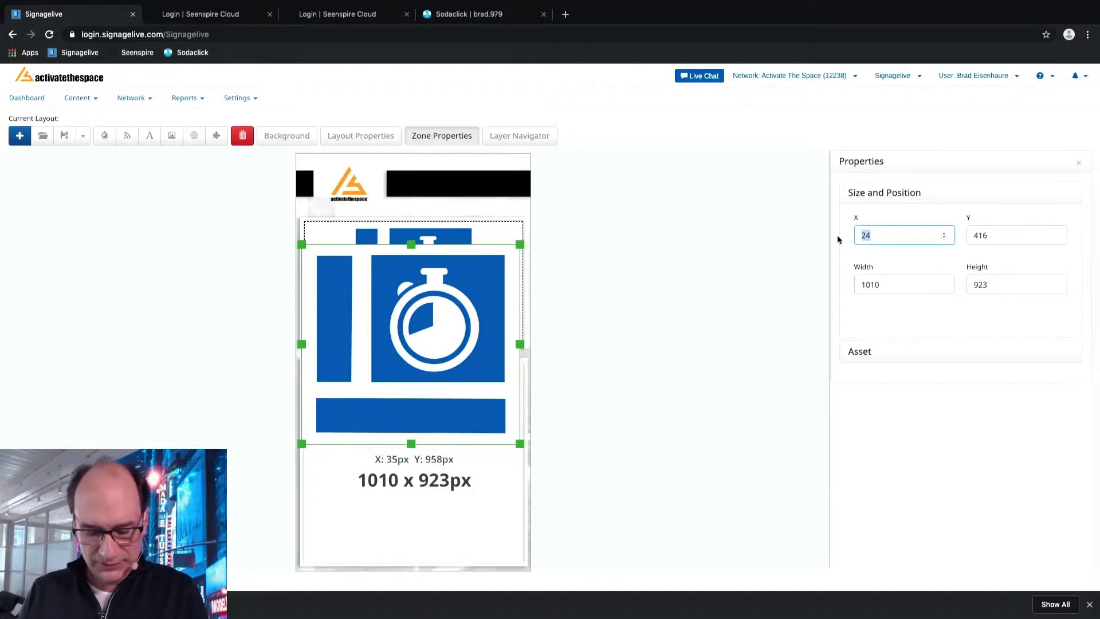
text(35)
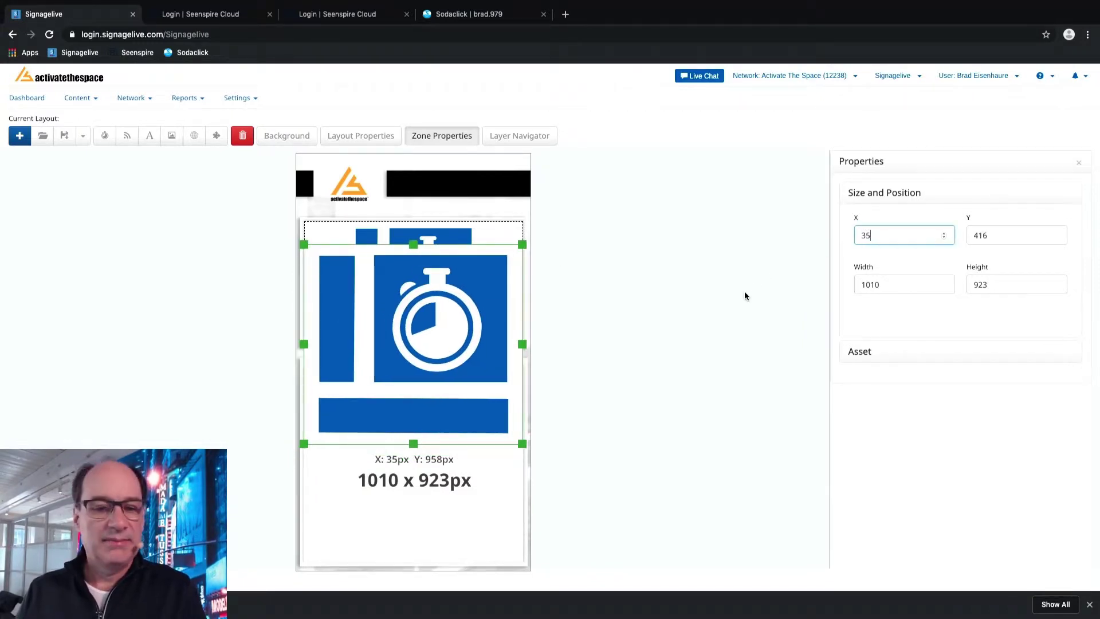
key(Tab)
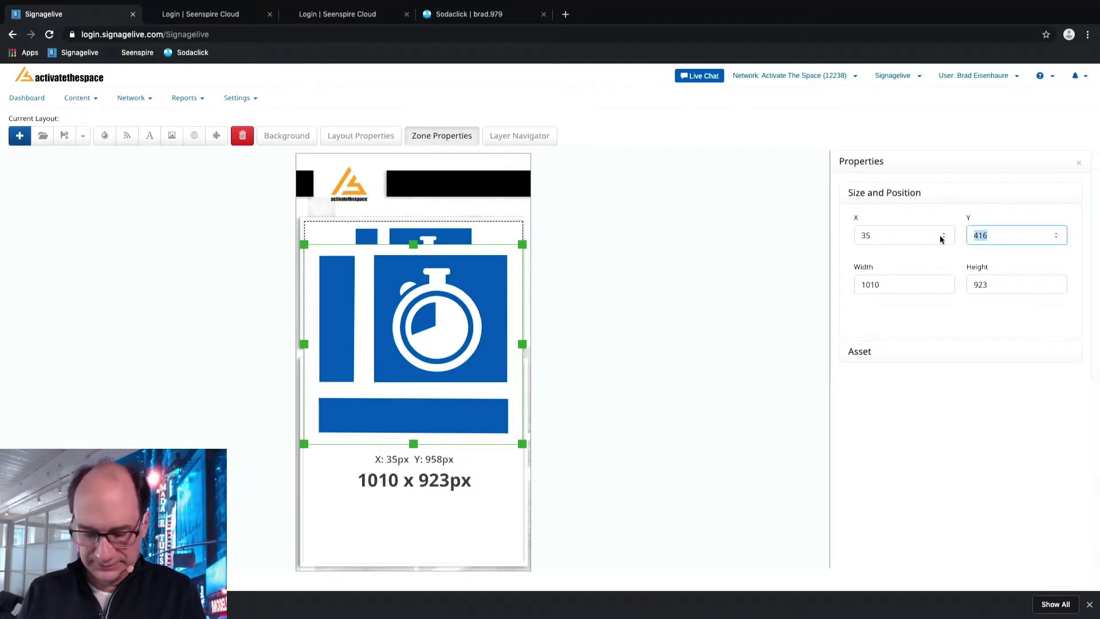
text(958)
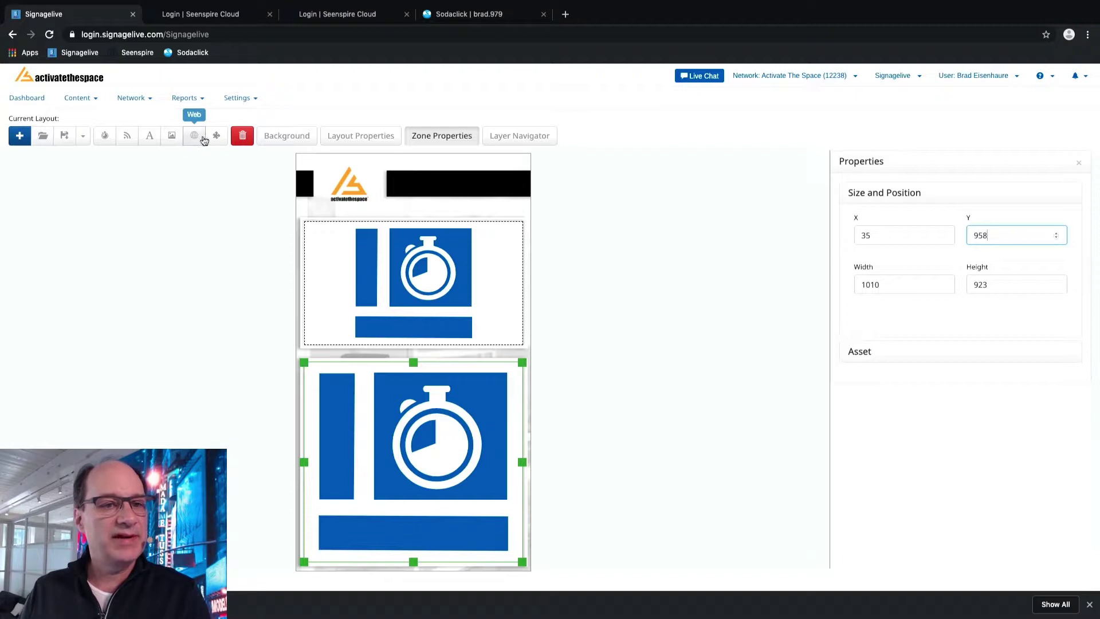
- Add a widget zone over the black header bar and assign it "Signagelive Digital Clock 7 - 12 Hour Time Format" from the Signagelive Widgets folder
click(217, 135)
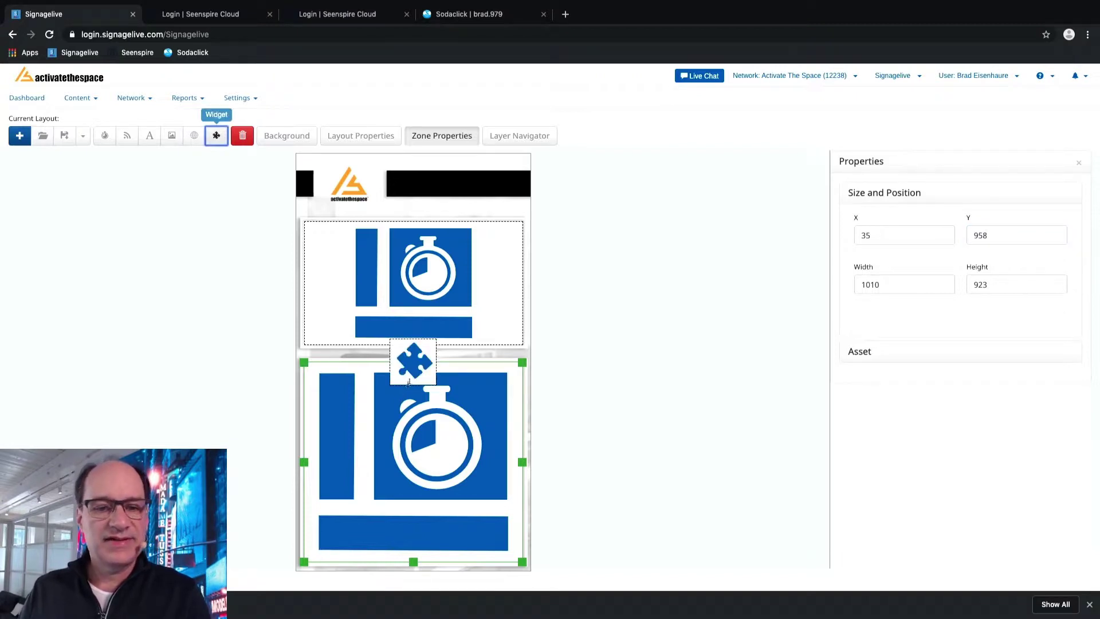
drag(408, 383, 493, 189)
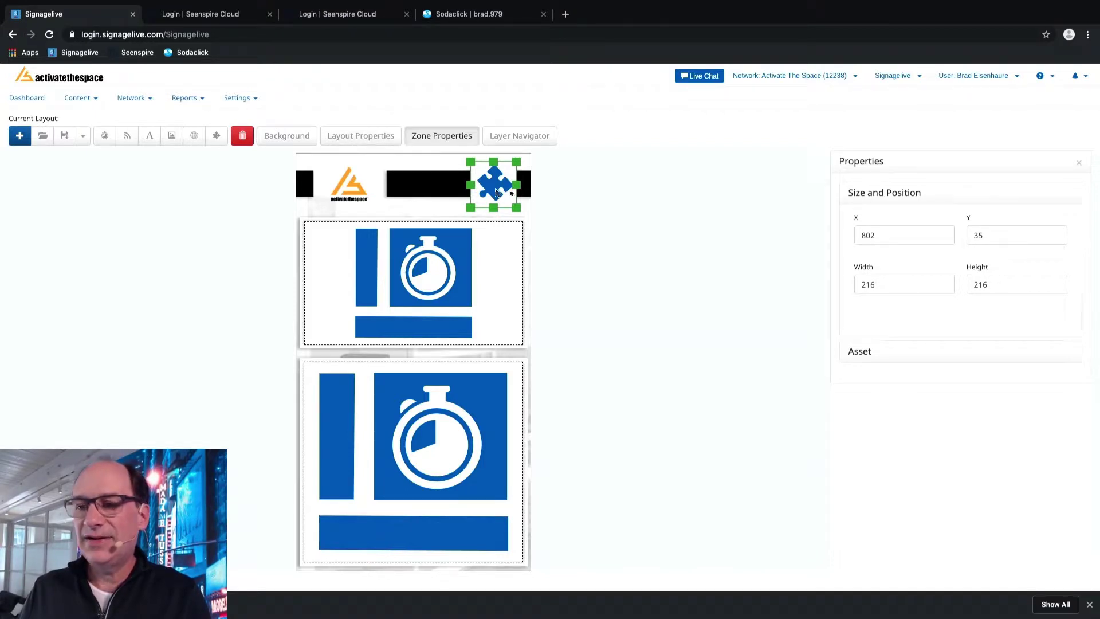
click(453, 139)
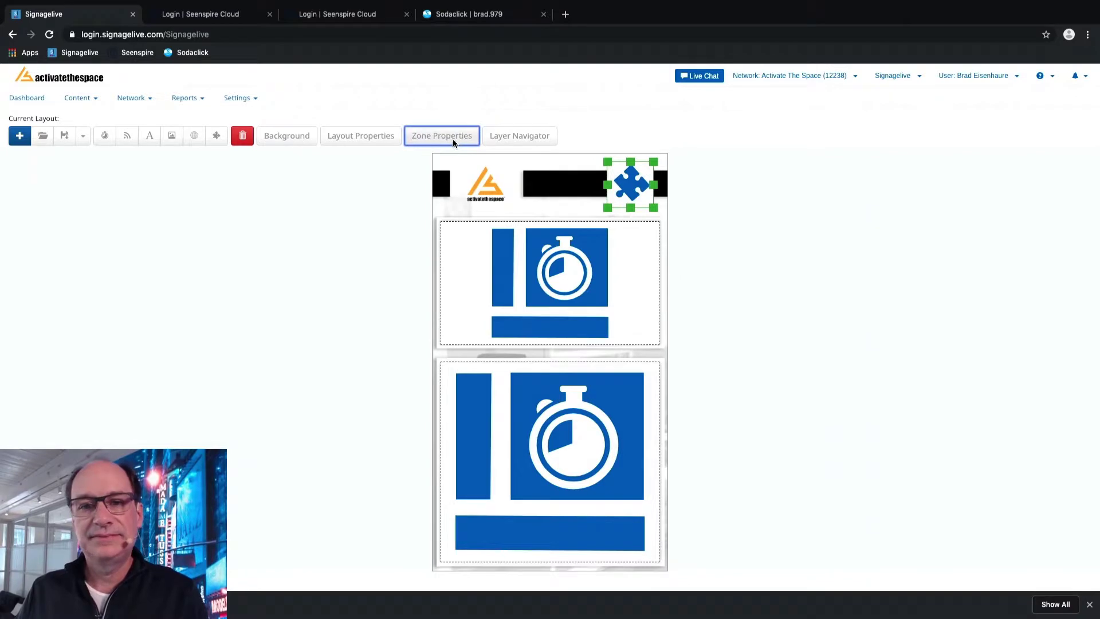
click(453, 139)
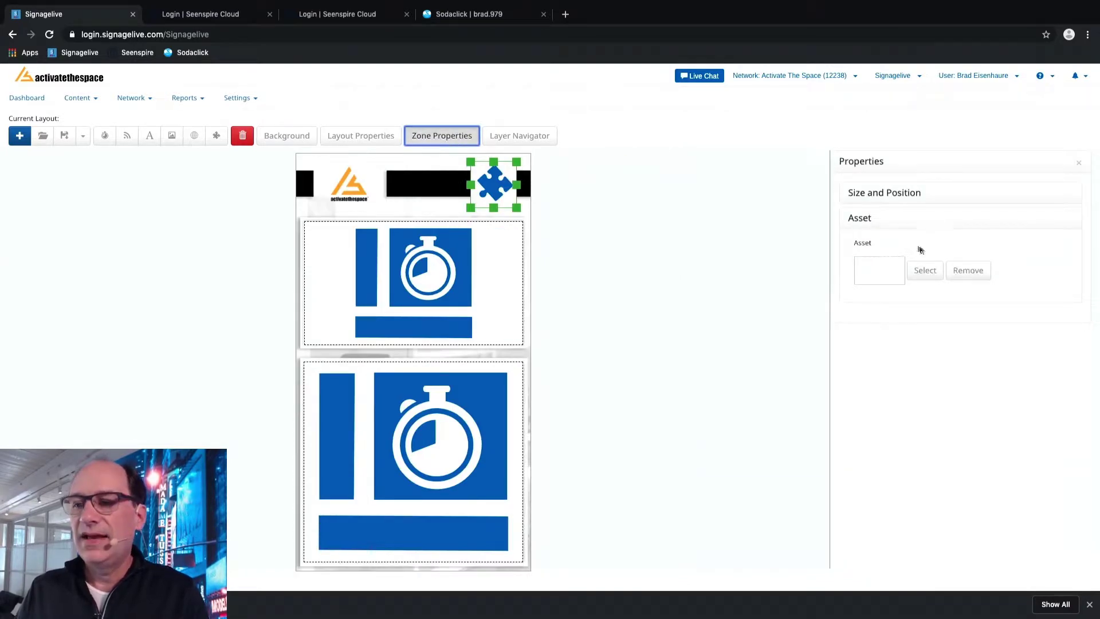
click(928, 273)
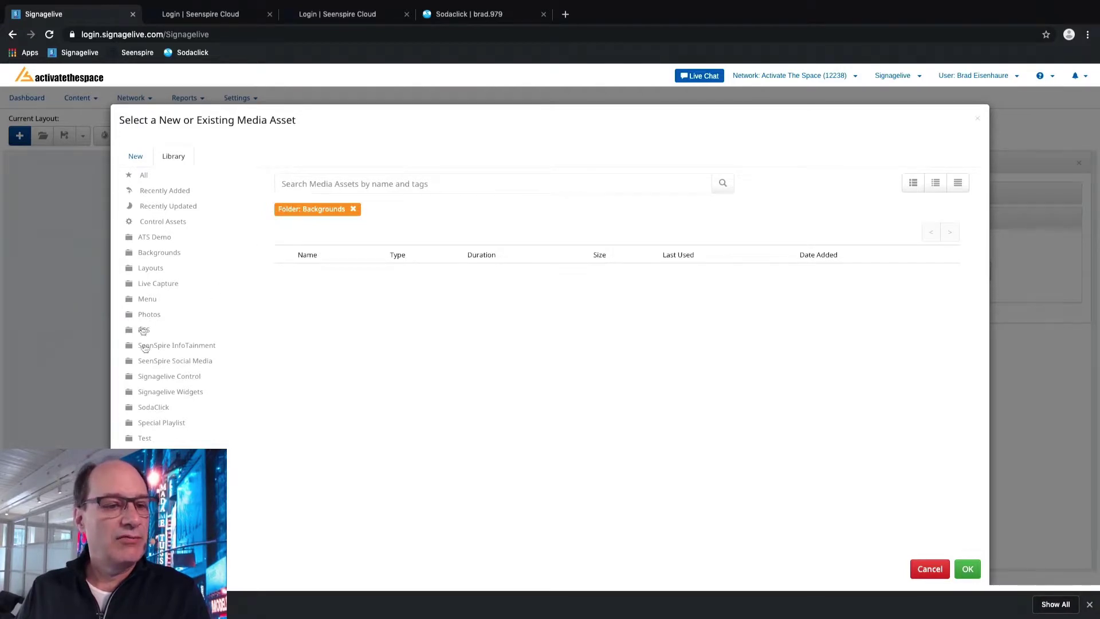
click(152, 392)
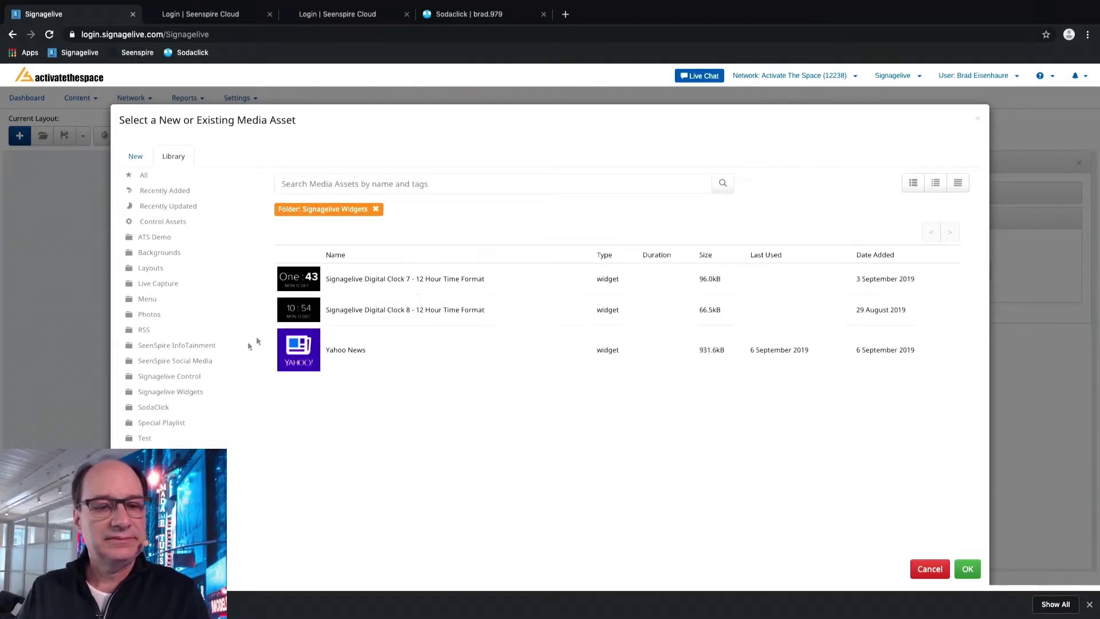
click(300, 282)
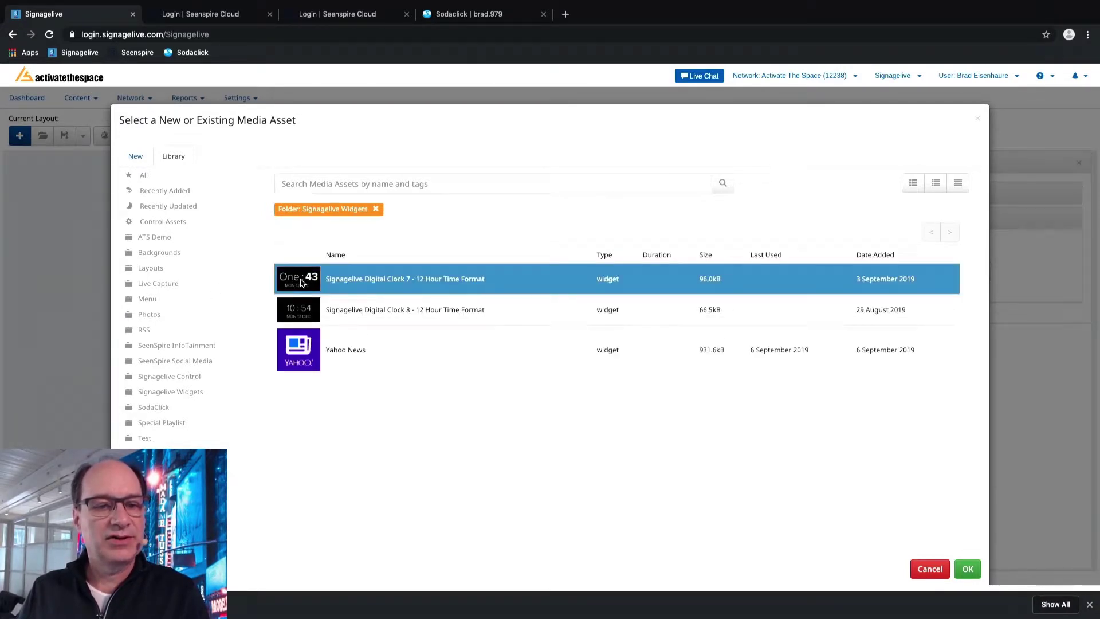
double_click(300, 282)
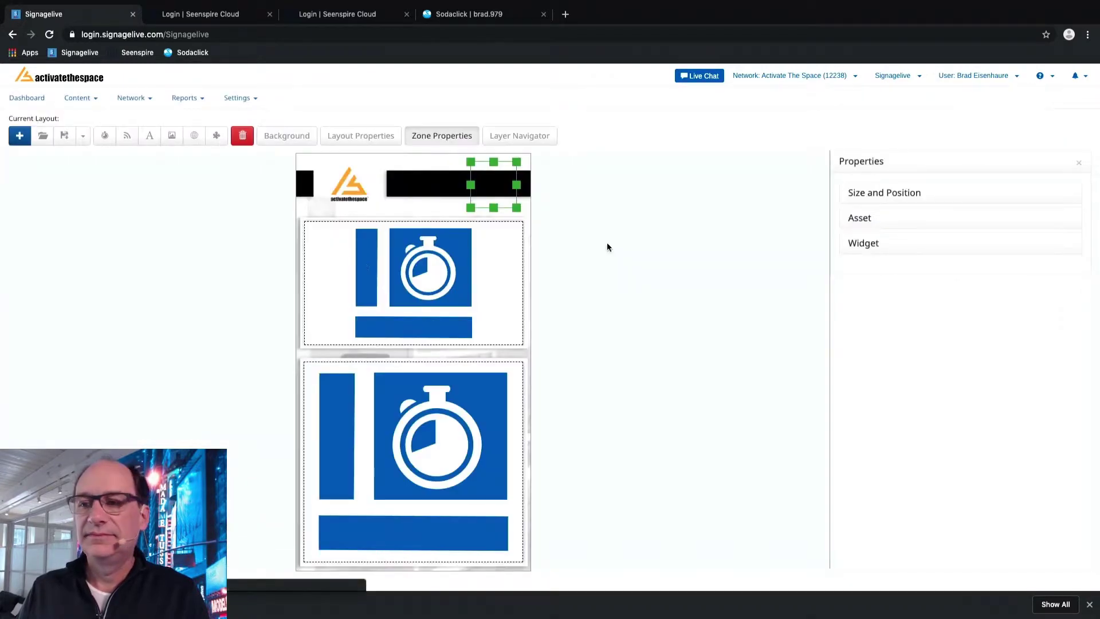
- Set the clock widget's background colour to transparent, refresh it, and adjust its zone on the black header bar
click(869, 246)
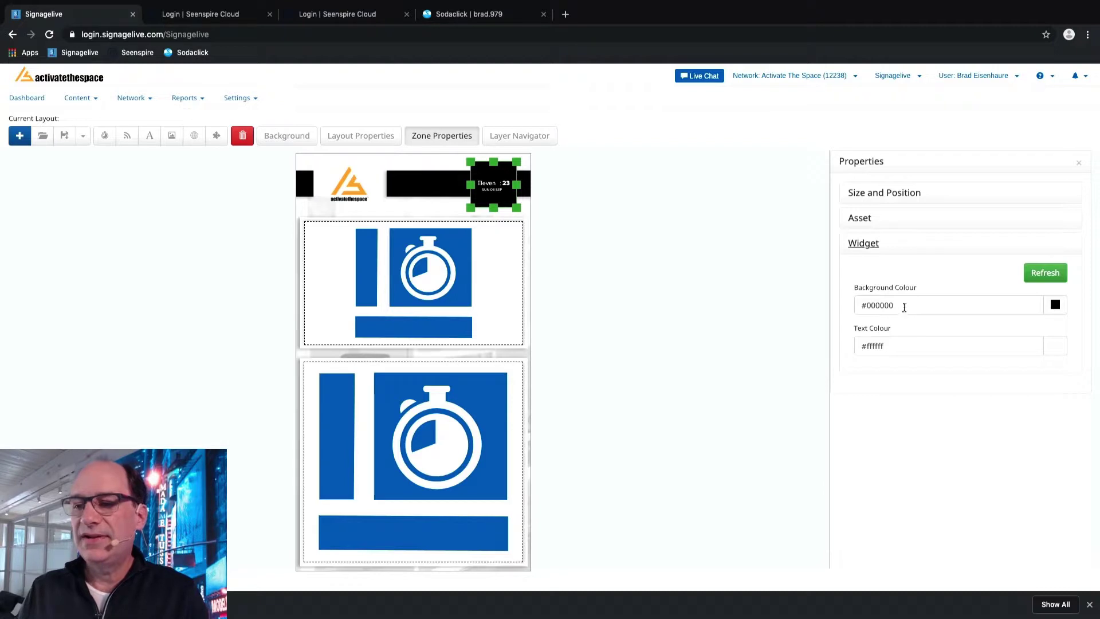
drag(904, 304, 850, 304)
text(t)
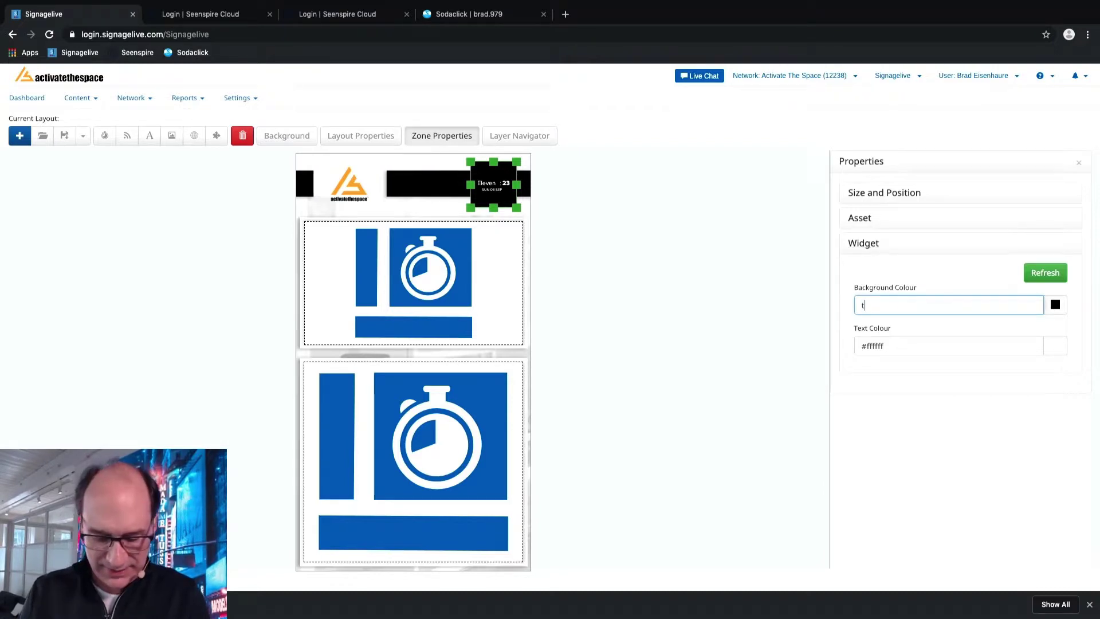
text(ransparent)
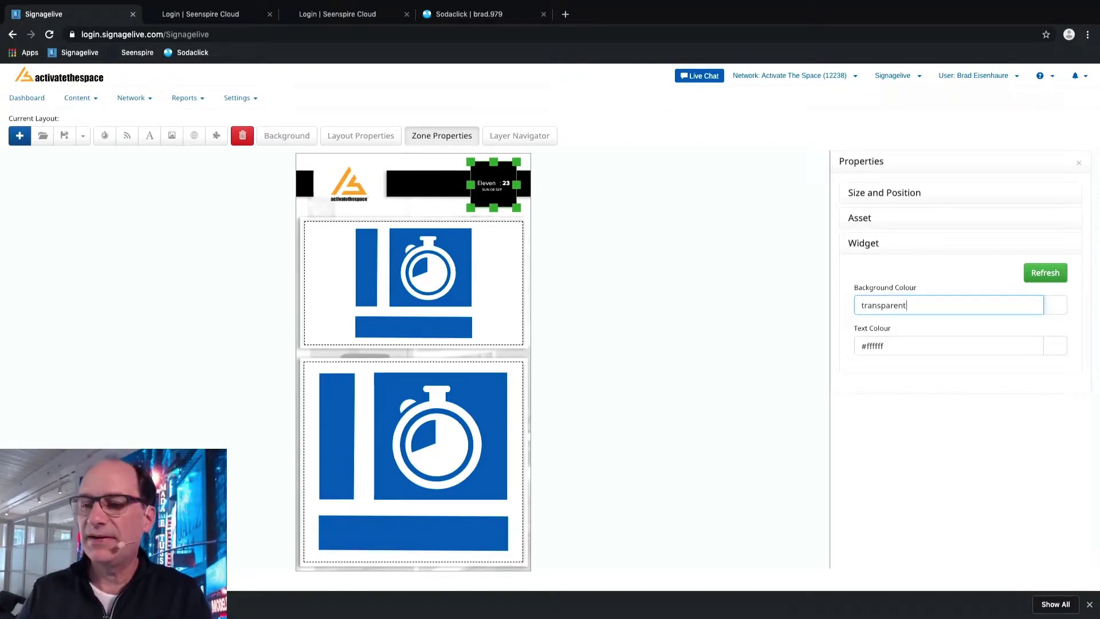
click(1057, 273)
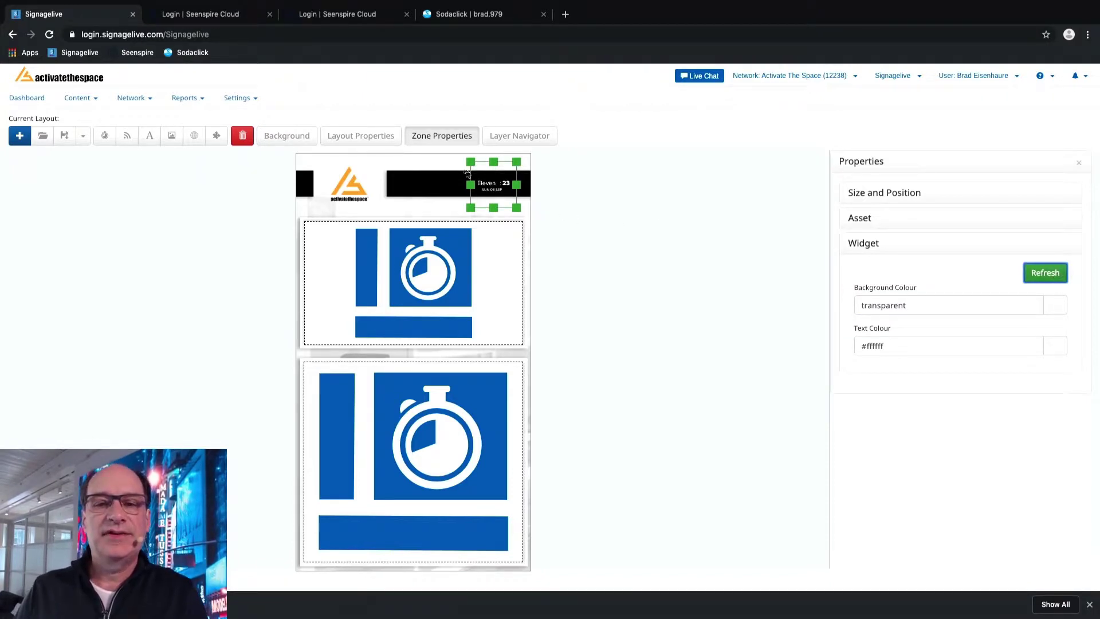
drag(472, 163, 495, 183)
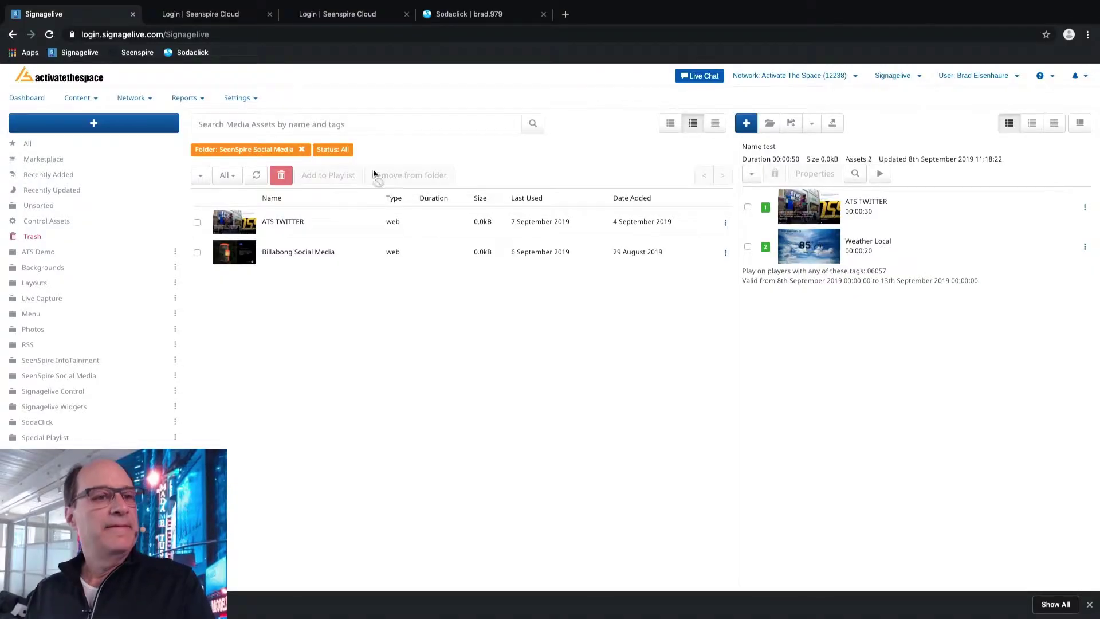
- Go to content publishing and schedule the content to play between the chosen dates and times
click(90, 97)
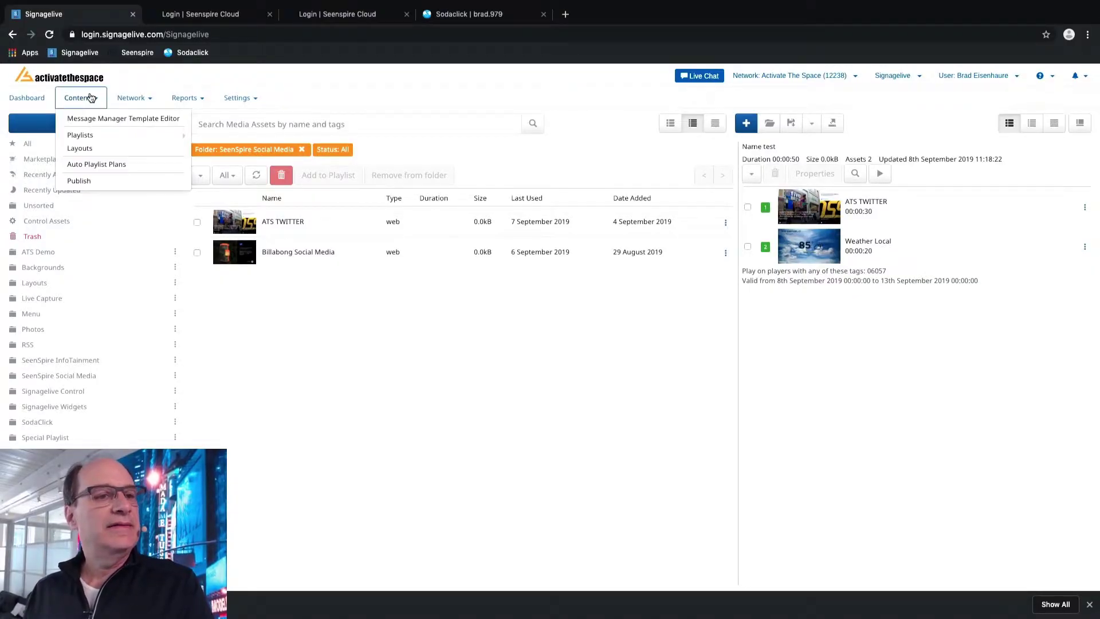
click(81, 182)
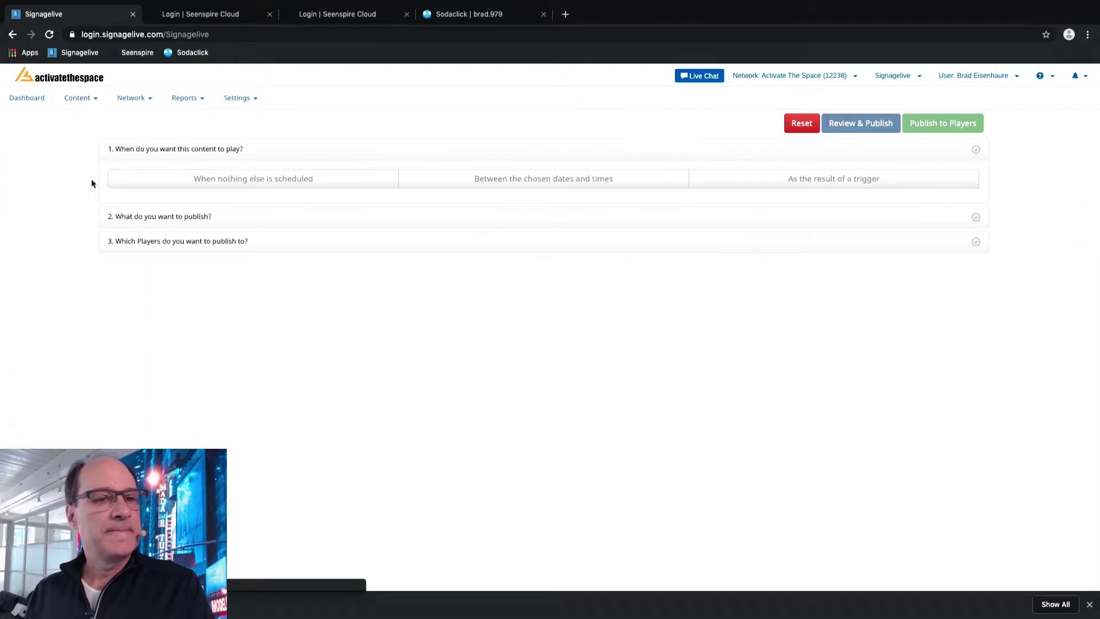
click(497, 185)
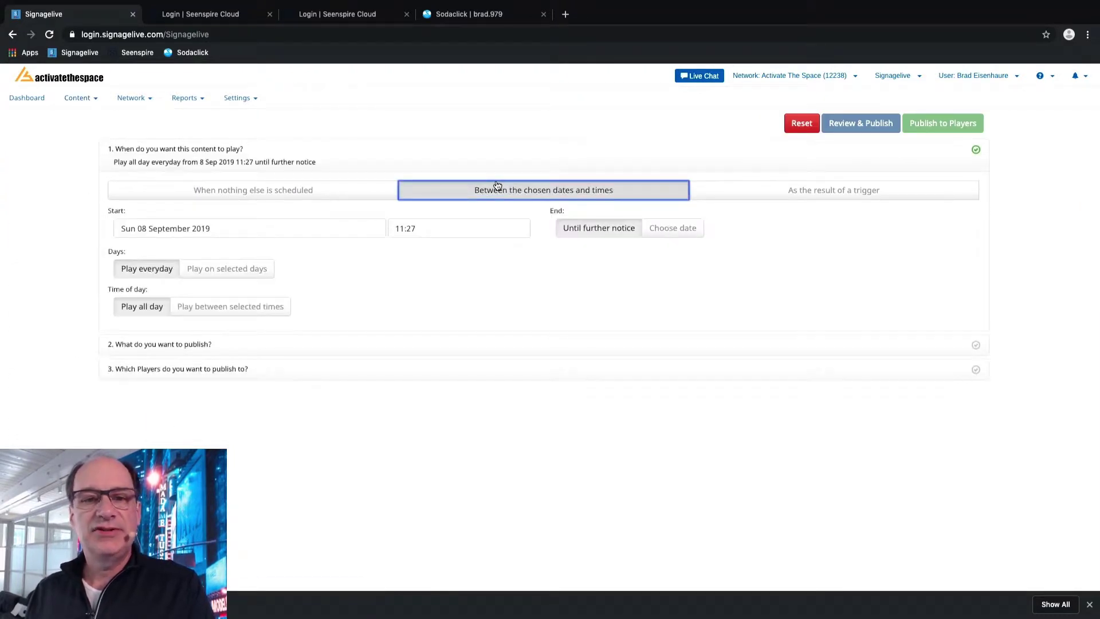
- Choose the layout "test" as the content to publish
click(167, 346)
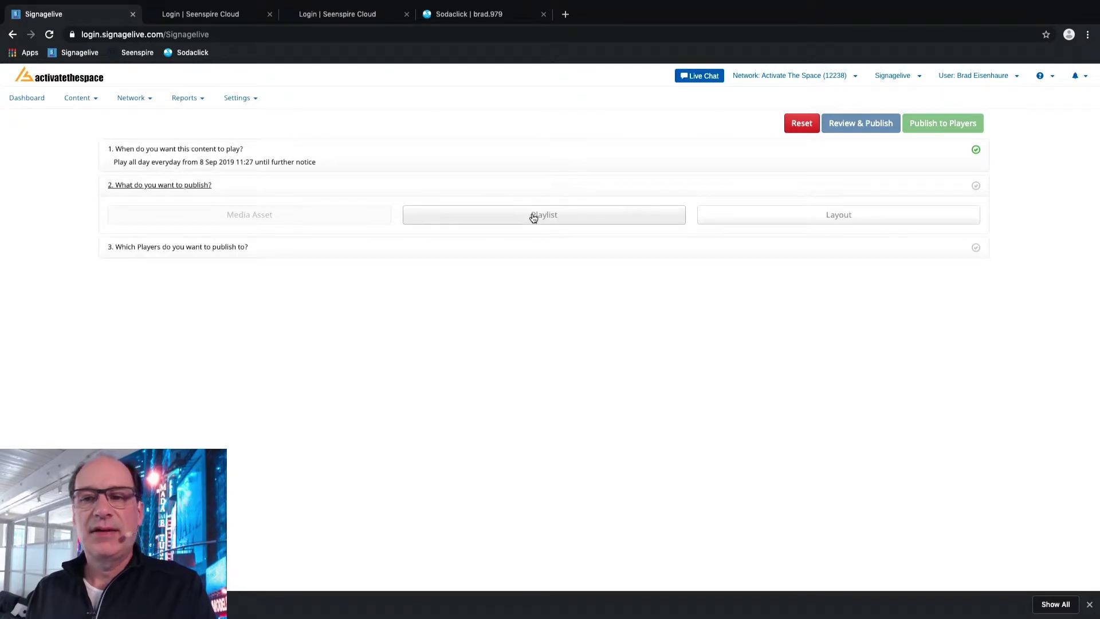
click(835, 217)
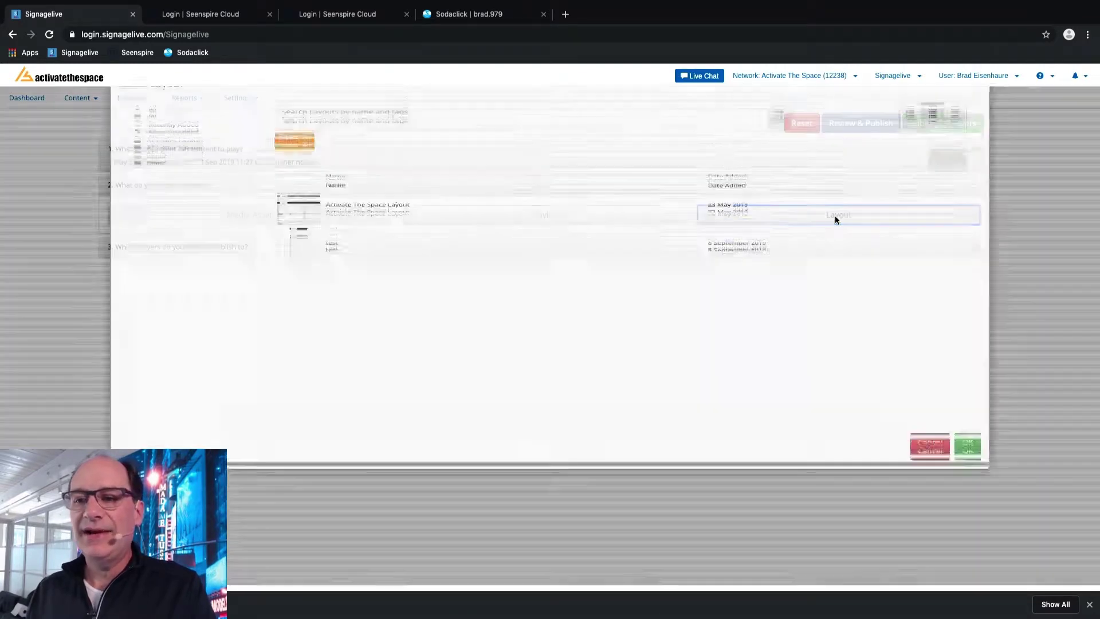
click(307, 294)
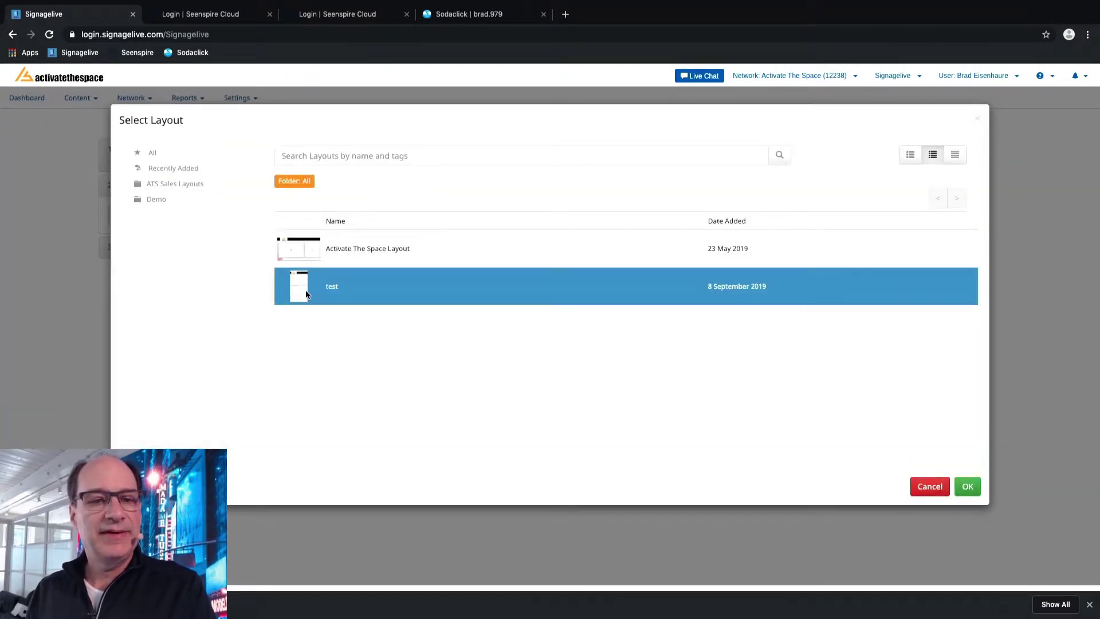
double_click(307, 294)
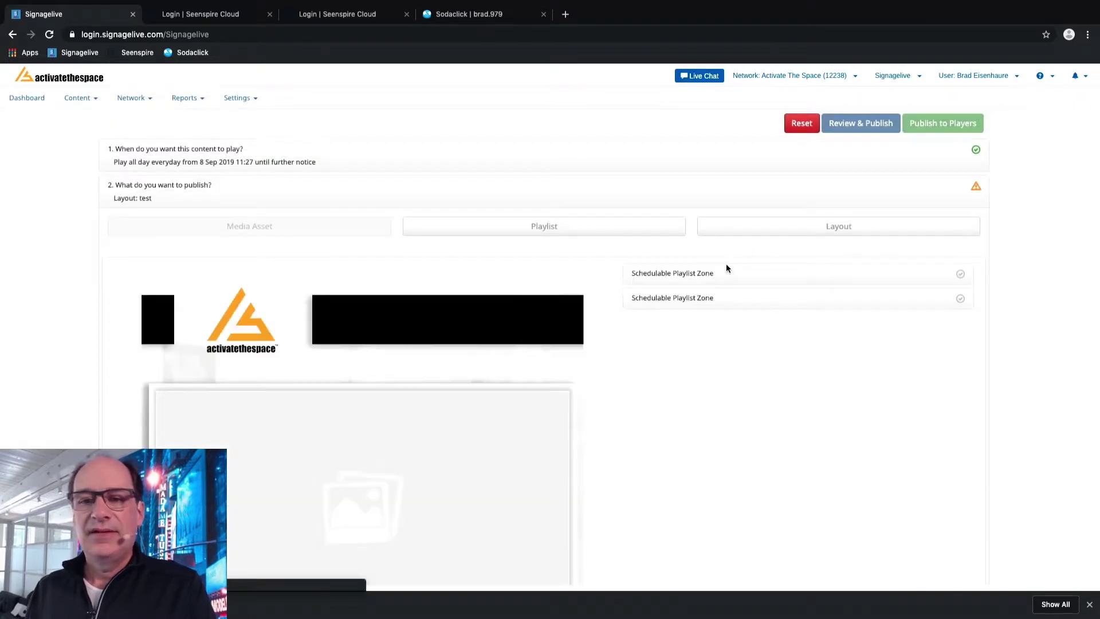
- Assign the "Top and Left Zone" playlist as the default playlist of the layout's upper media zone
scroll(686, 400, down, 7)
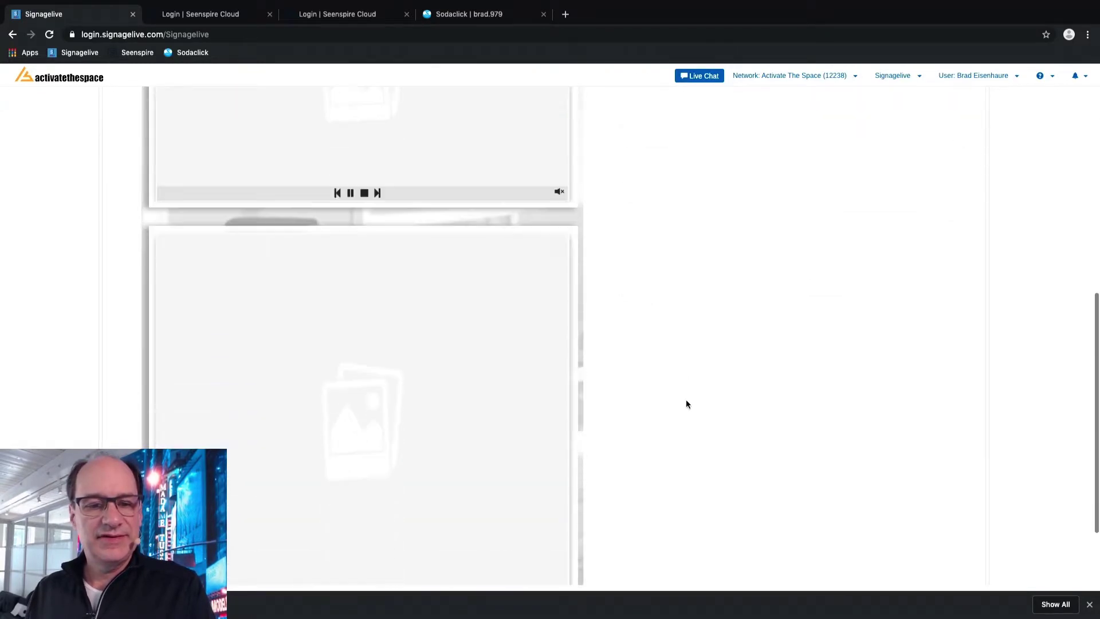
scroll(685, 404, up, 5)
click(522, 342)
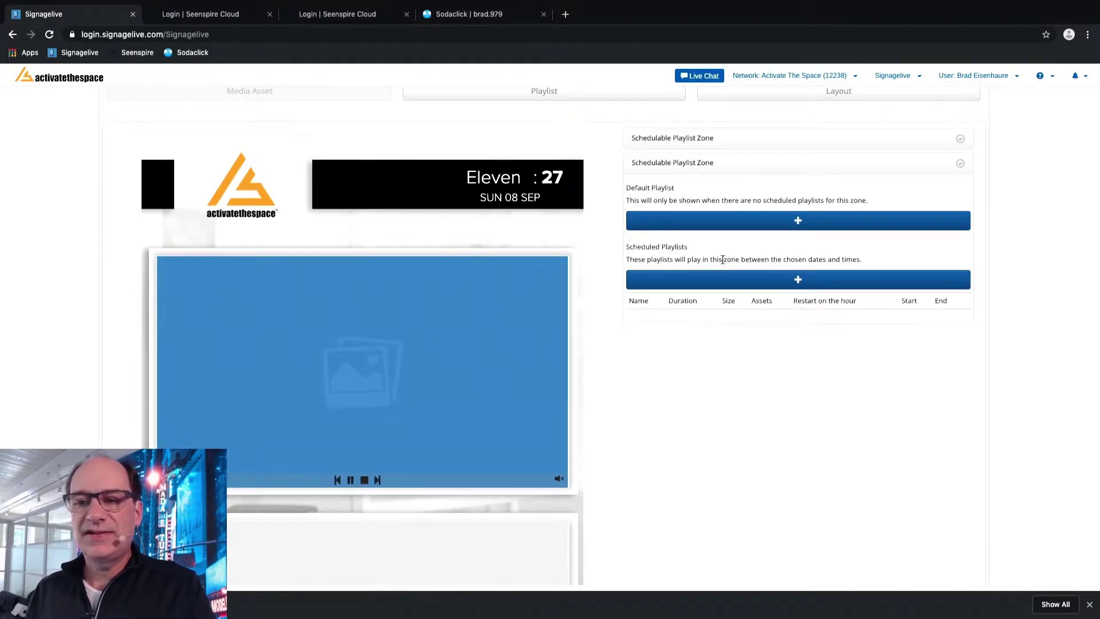
click(720, 217)
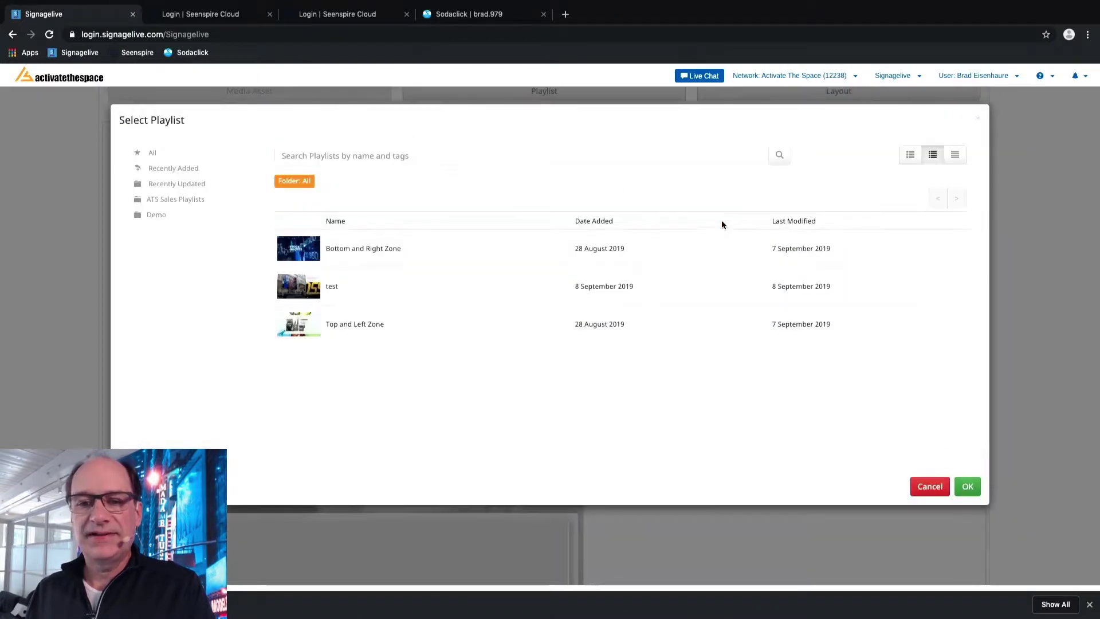
double_click(294, 330)
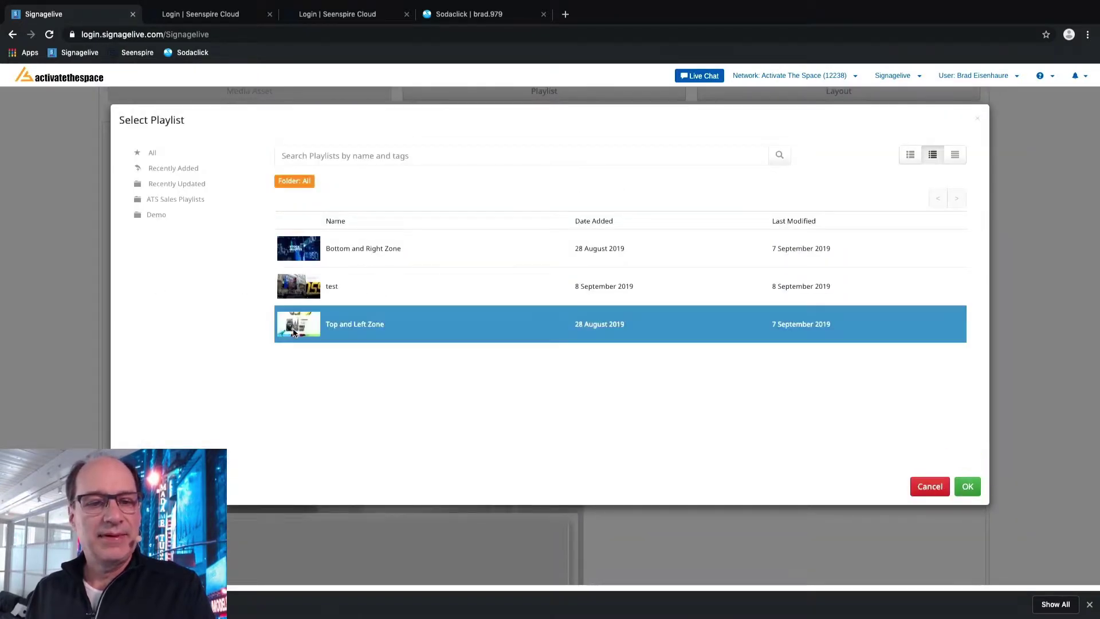
- Assign the "Bottom and Right Zone" playlist as the default playlist of the layout's lower media zone
click(543, 571)
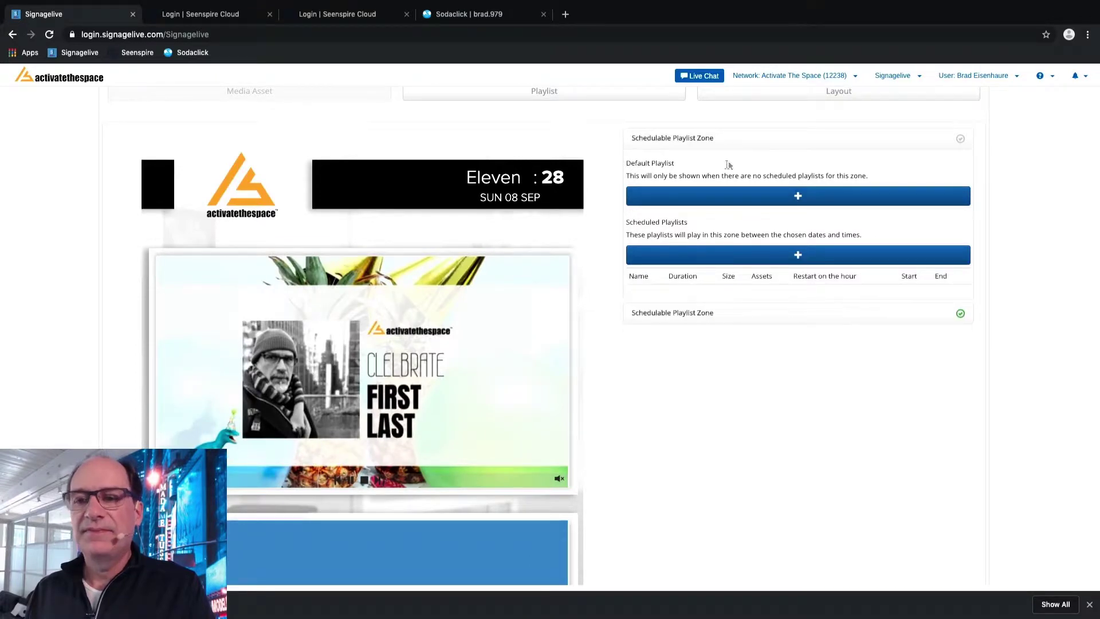
click(725, 197)
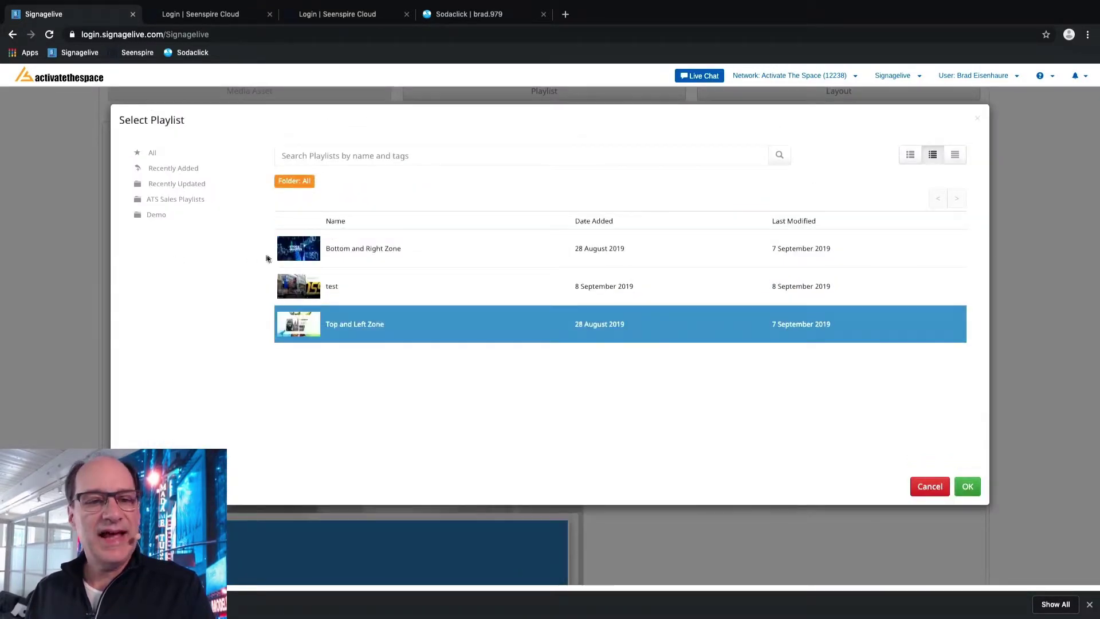
double_click(304, 248)
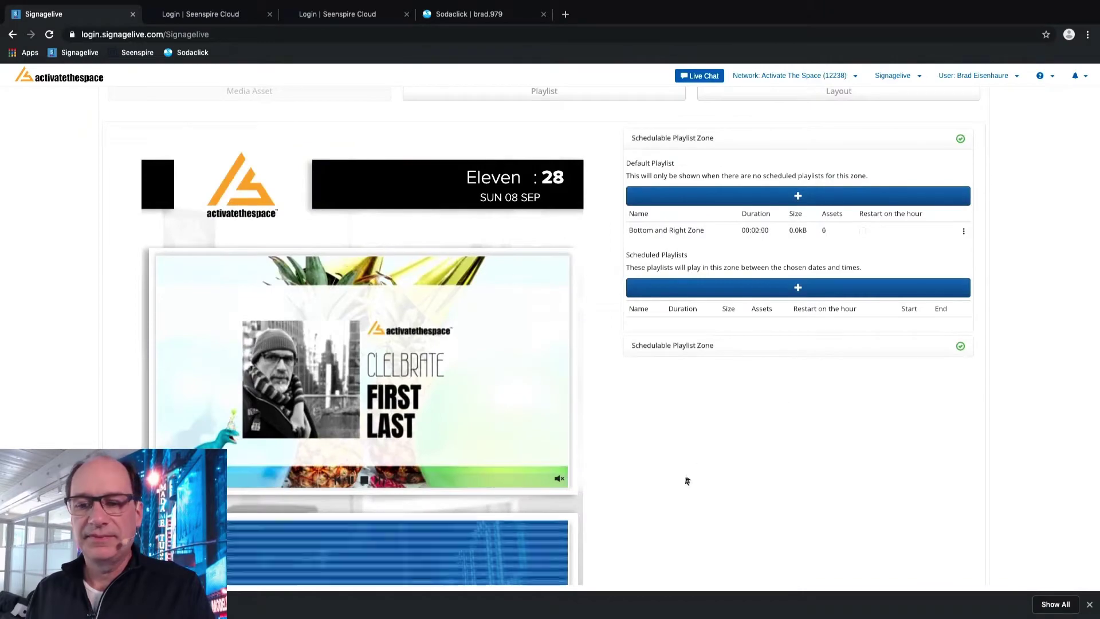
- Choose the Activate The Space THP32Q player as the player to publish the layout to
scroll(687, 480, down, 5)
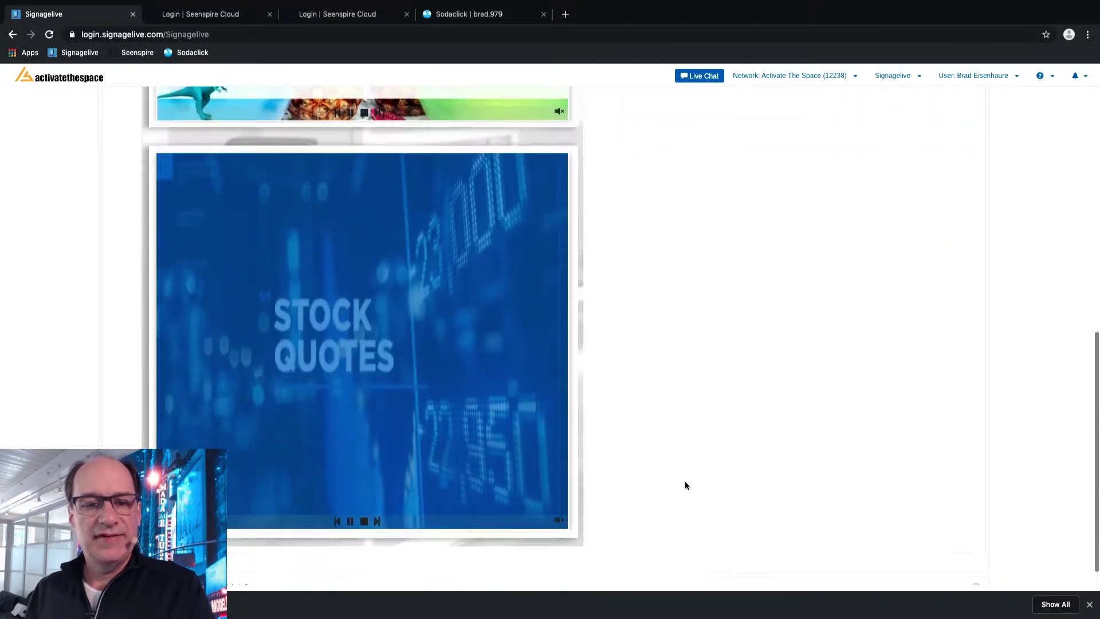
scroll(685, 482, up, 3)
scroll(685, 481, down, 3)
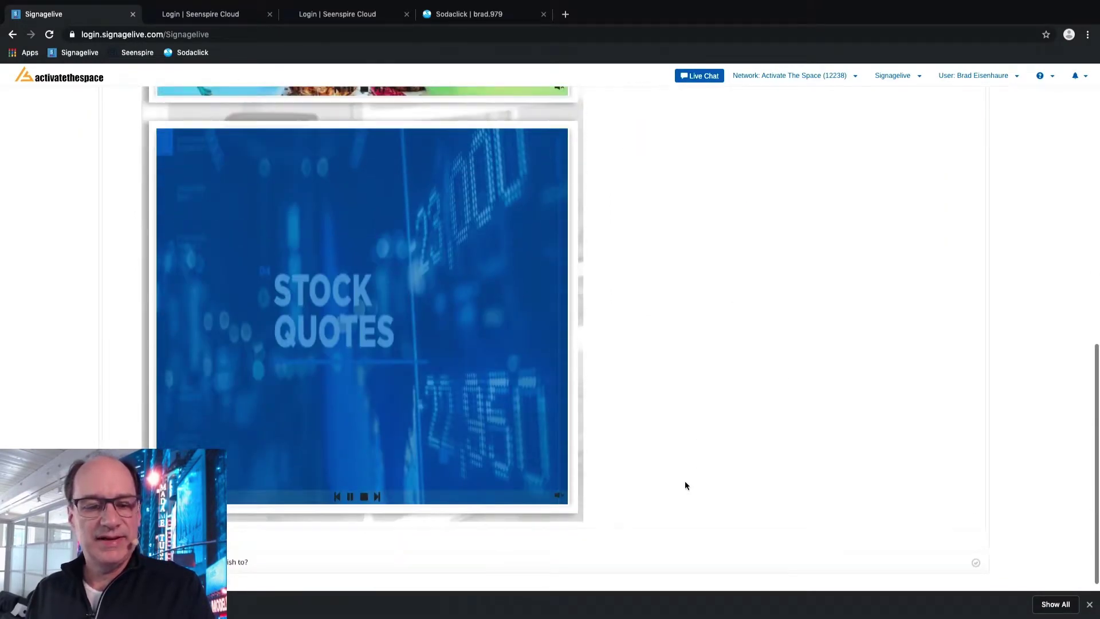
click(195, 562)
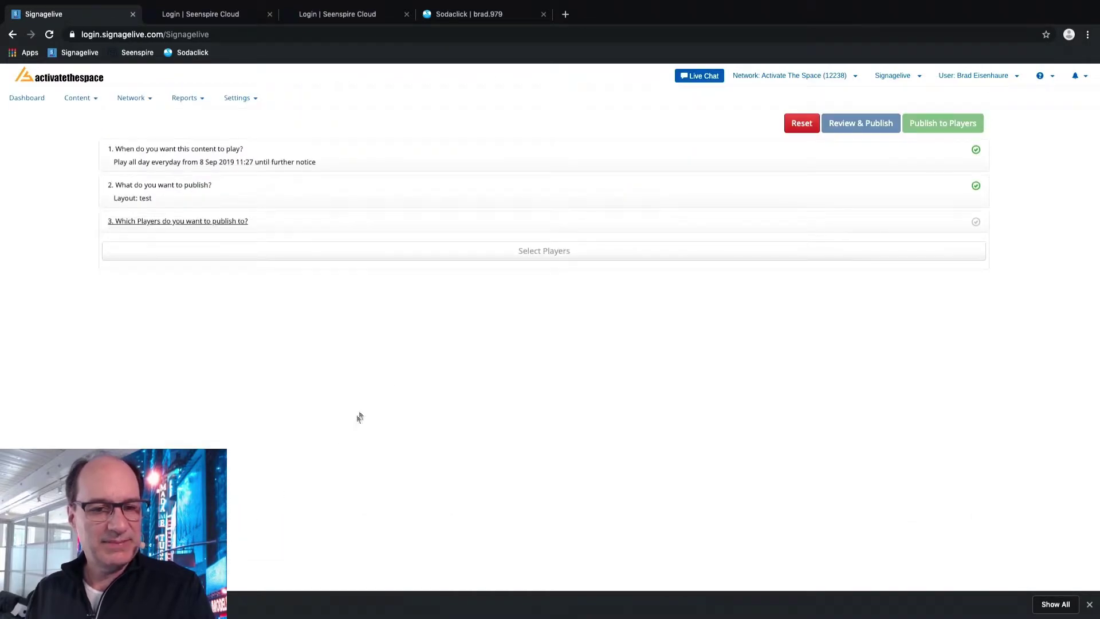
click(517, 253)
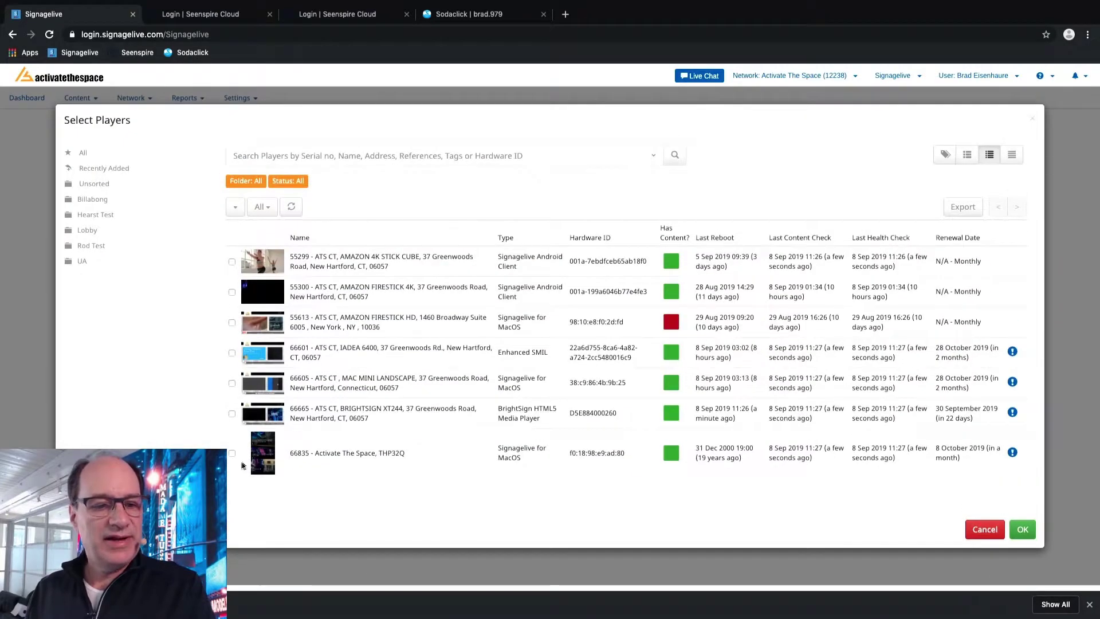
click(233, 453)
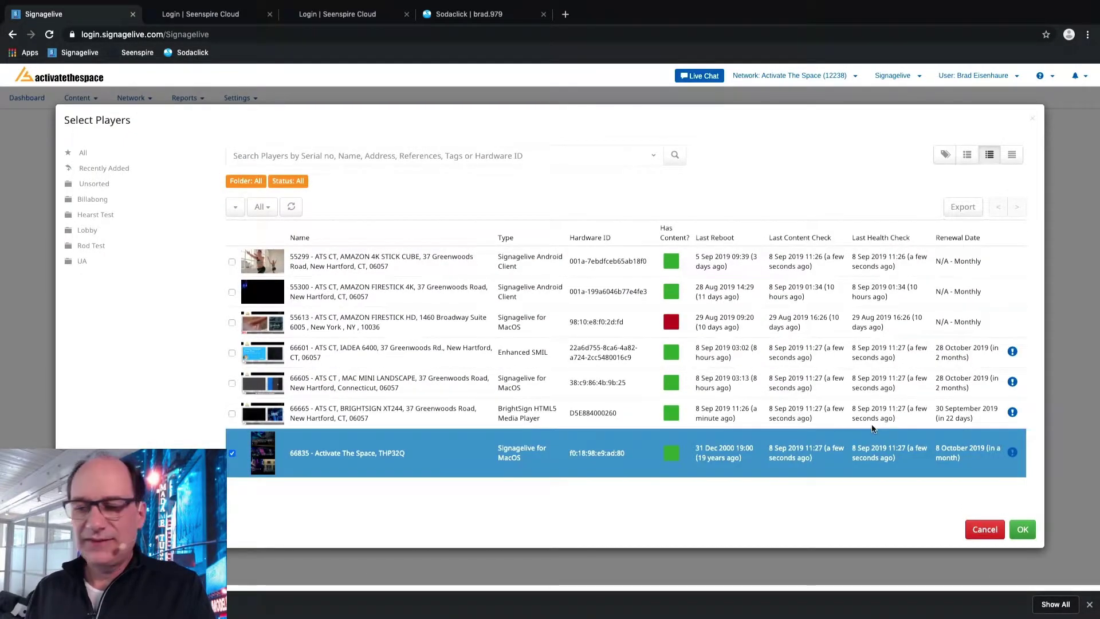
click(1023, 529)
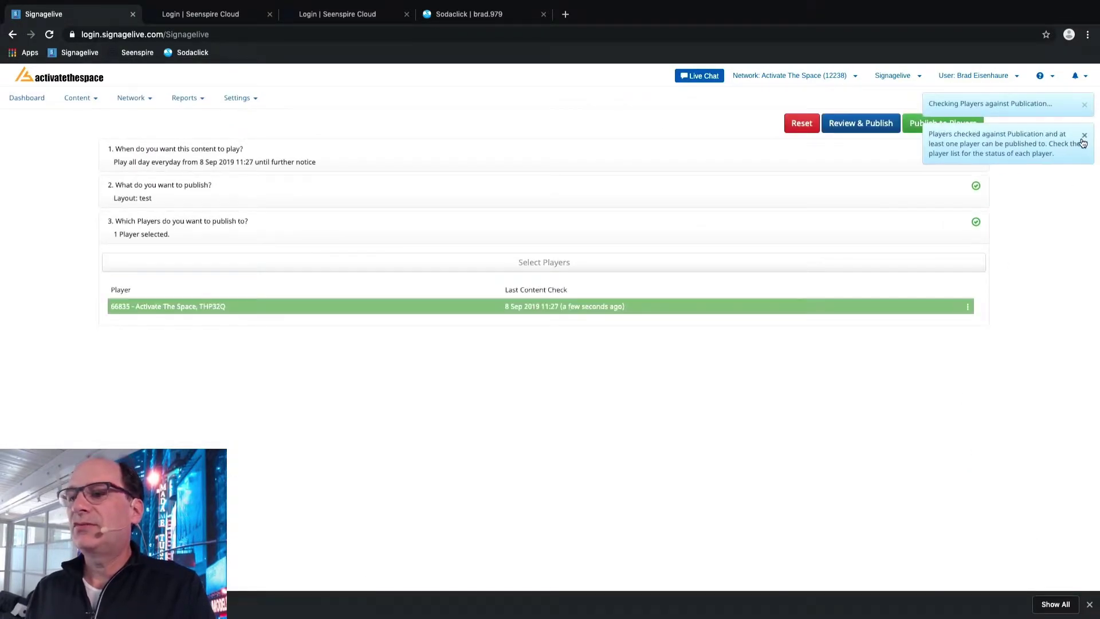
- Dismiss the player check notifications and publish the layout to the selected player
click(1086, 136)
click(1086, 104)
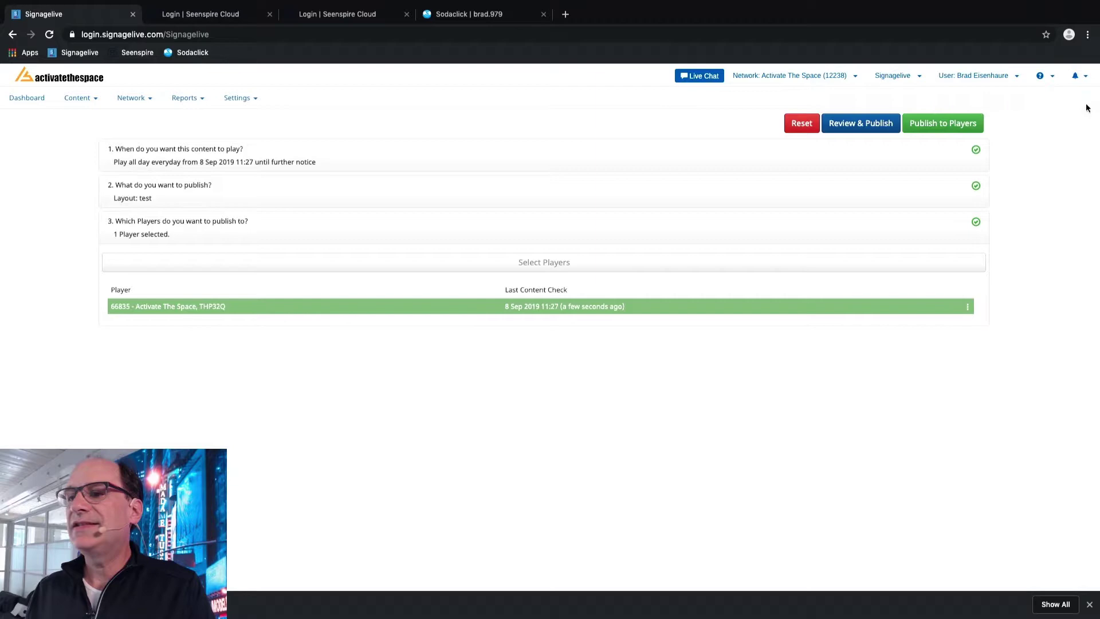
click(946, 123)
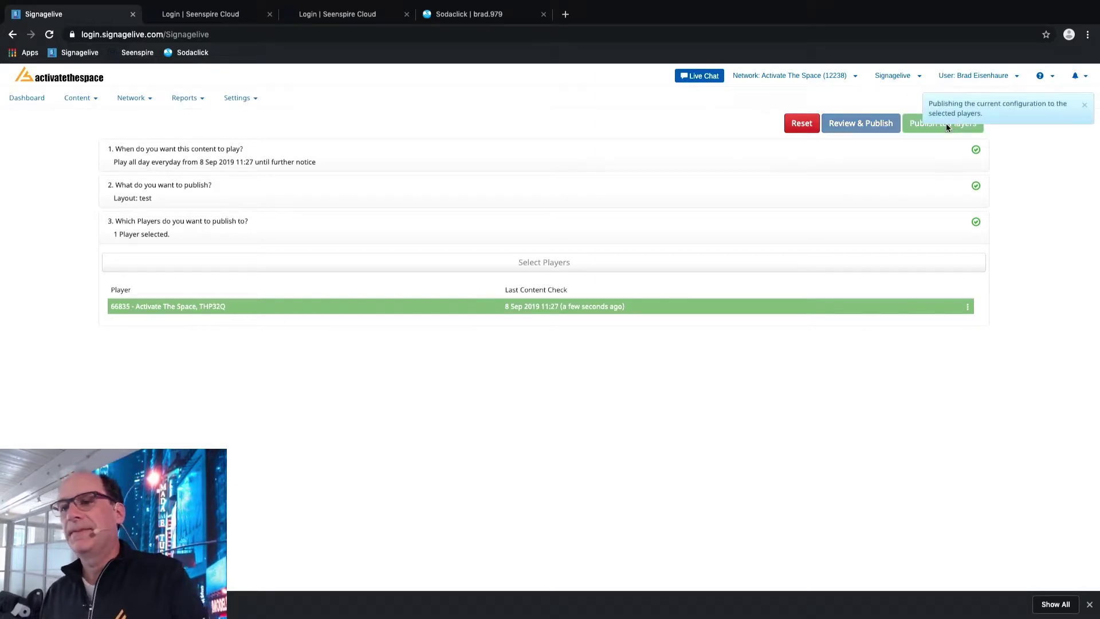
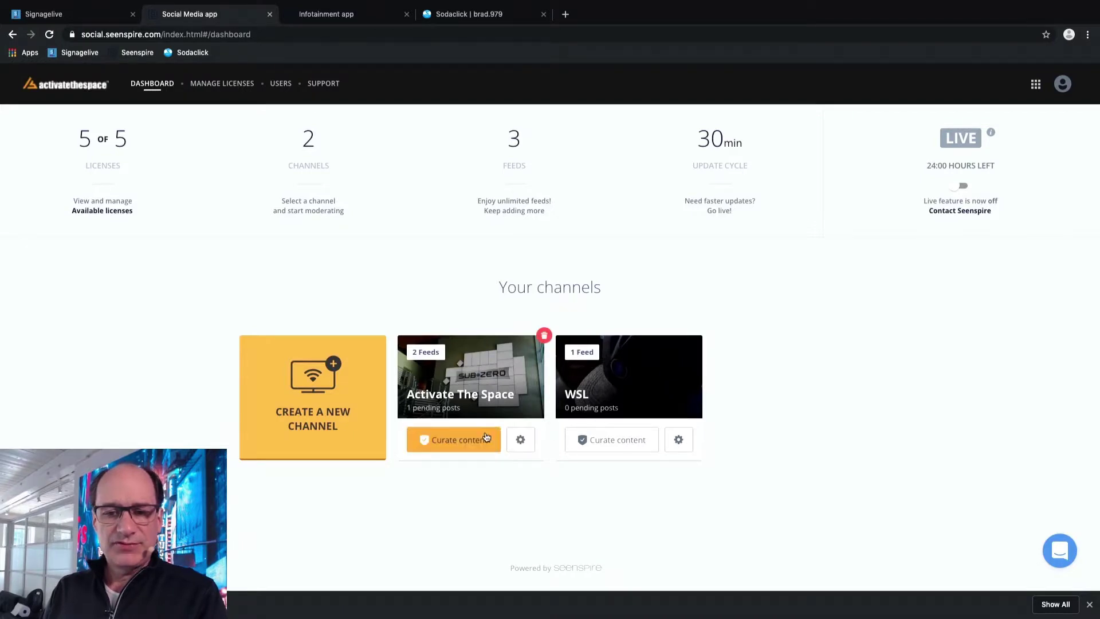
- In the Seenspire Social Media app, create a channel named "test" and connect it to Twitter, authorizing access to the account
click(319, 385)
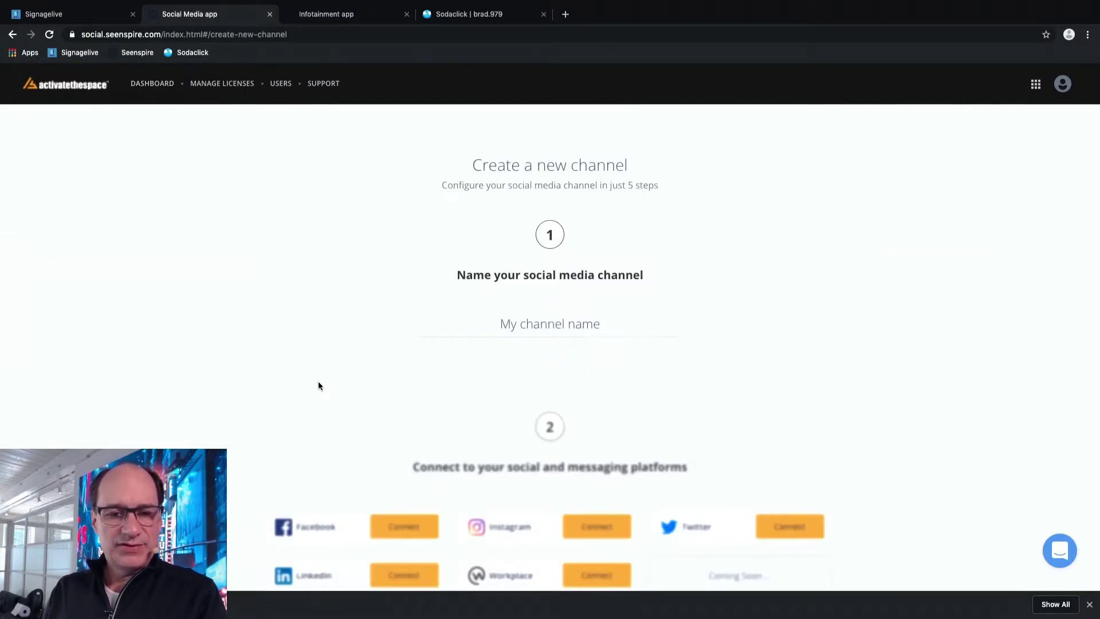
text(test)
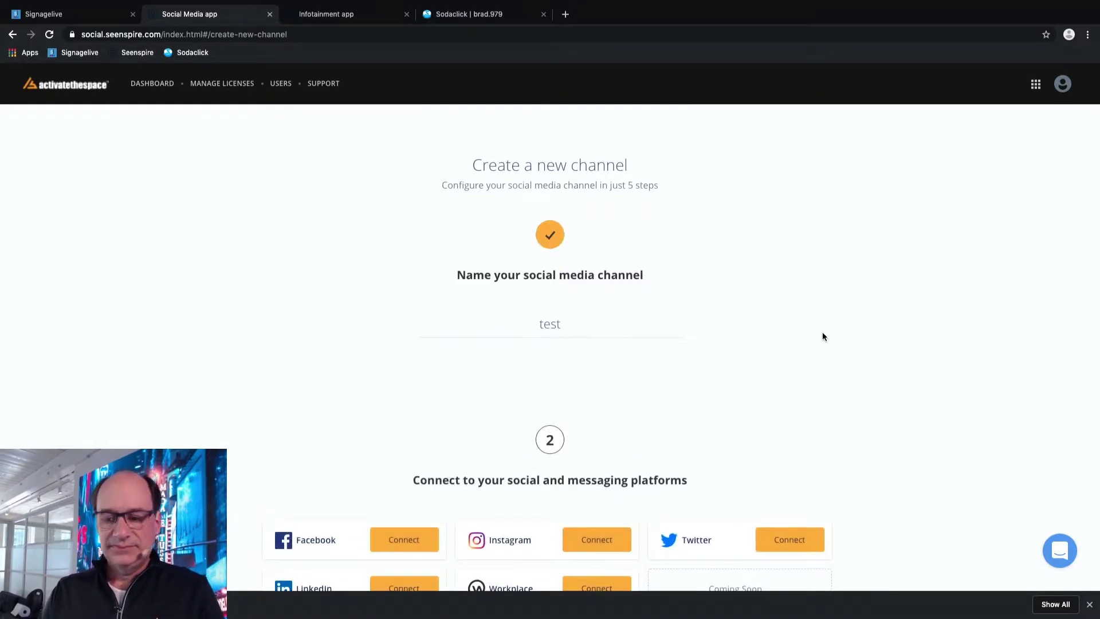
scroll(904, 424, down, 2)
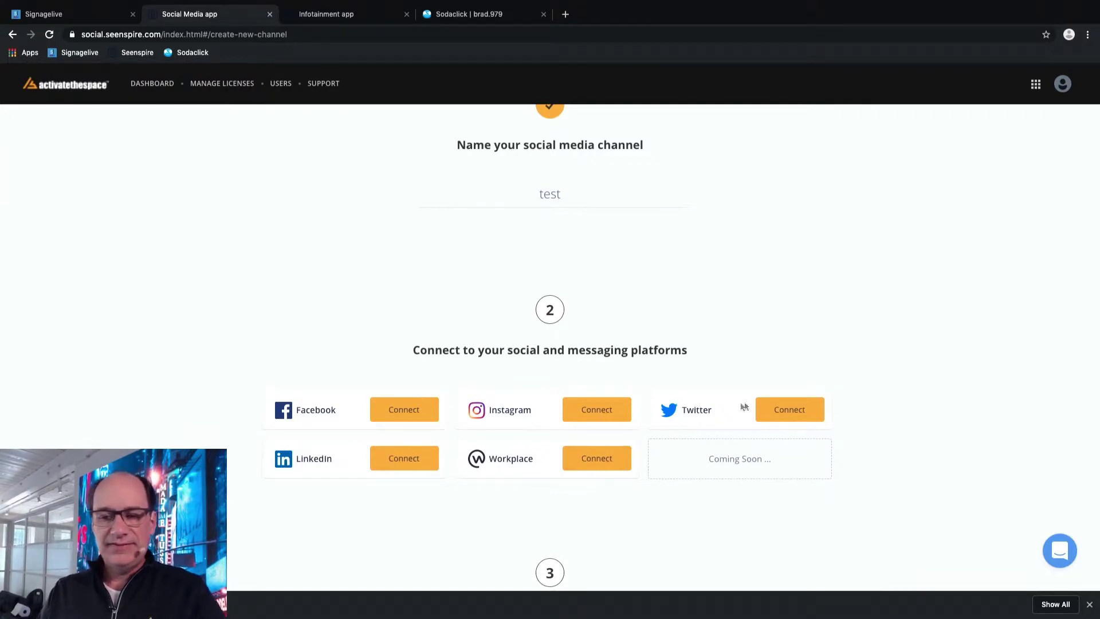
click(789, 413)
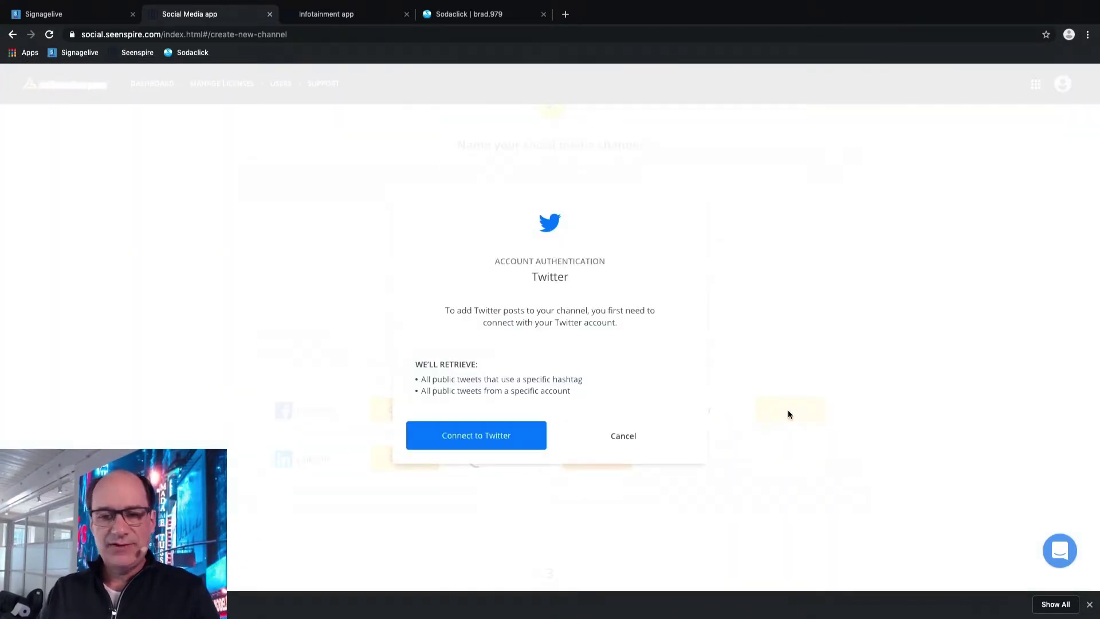
click(441, 443)
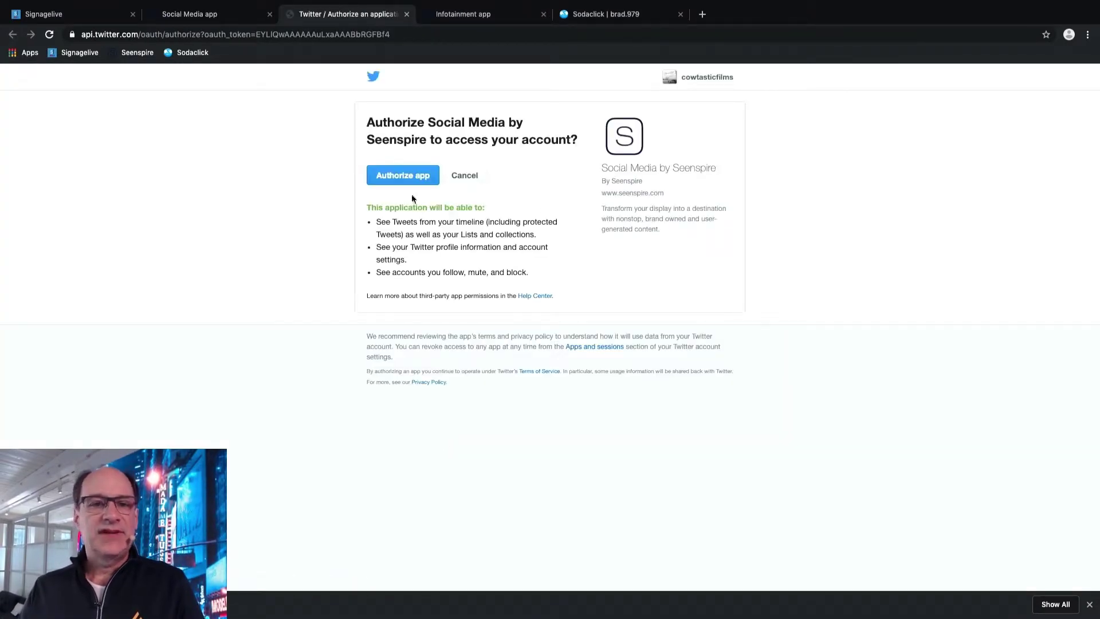
click(408, 177)
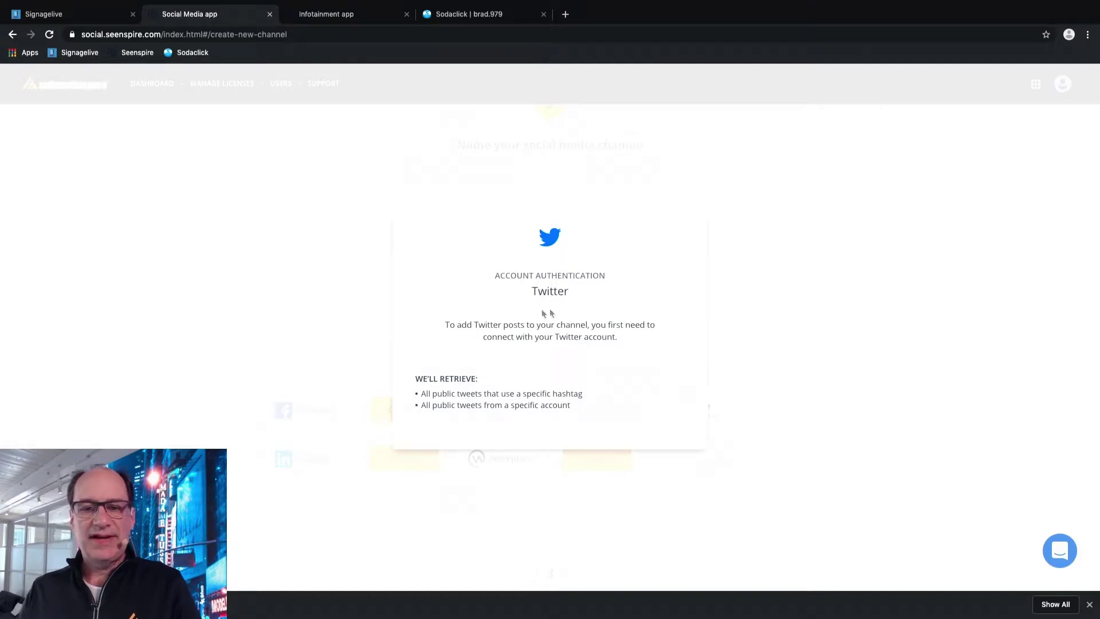
click(547, 439)
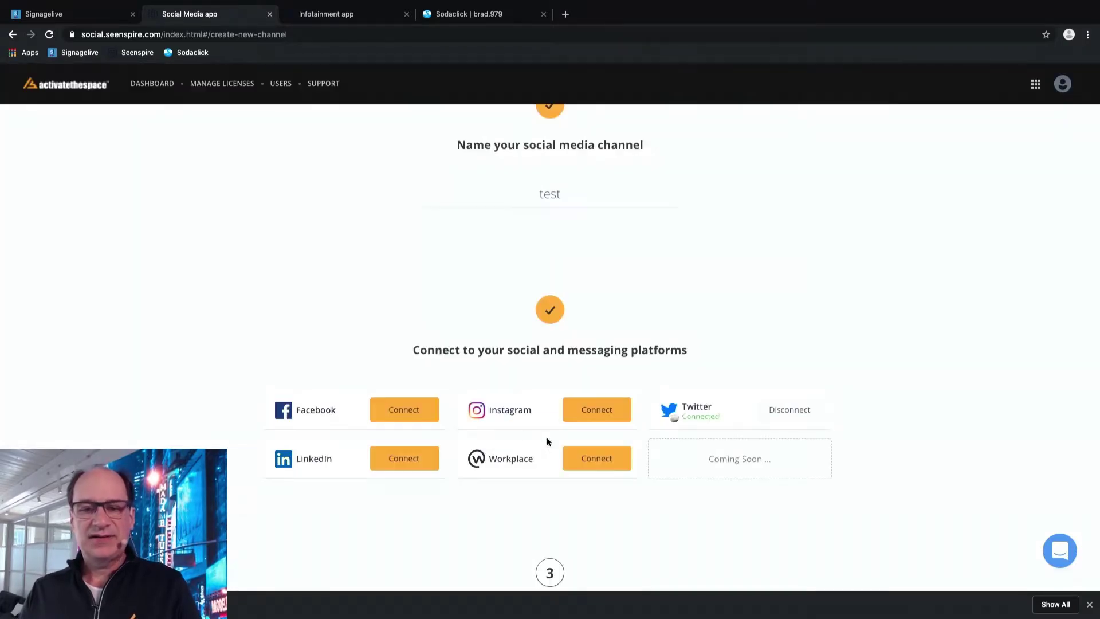
- Start a new feed for the channel with Twitter as the social network and Account as its source
scroll(580, 452, down, 4)
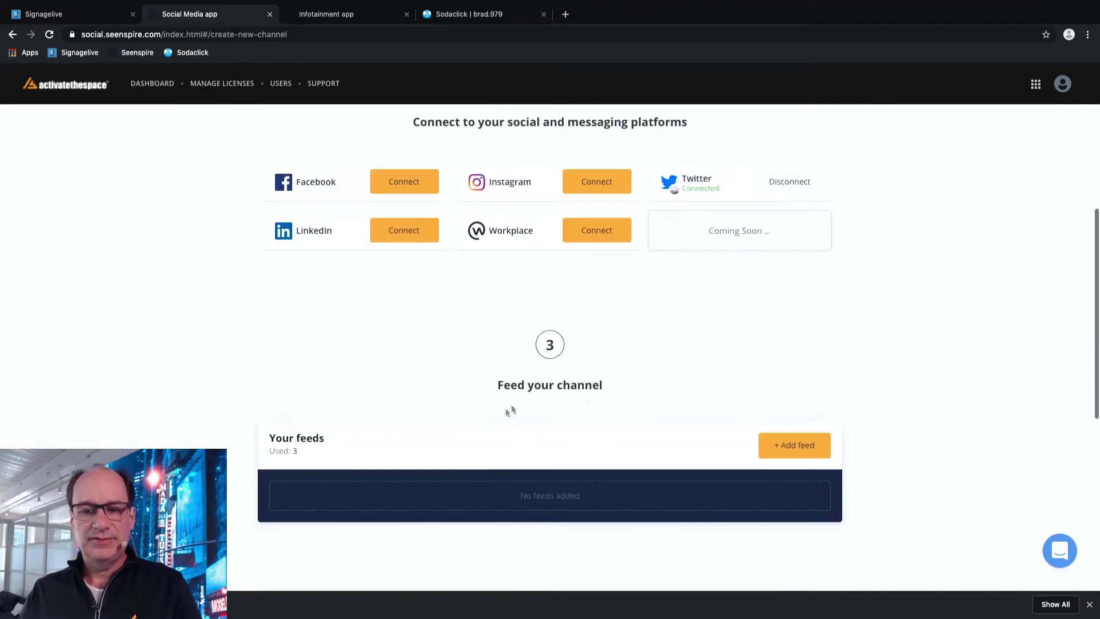
click(796, 446)
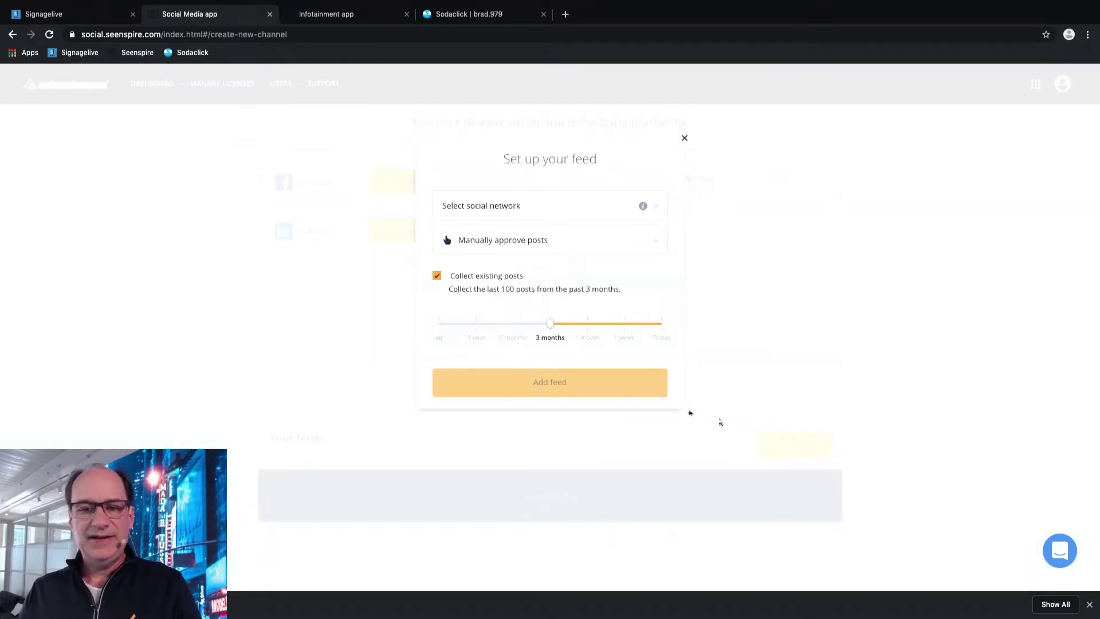
click(481, 205)
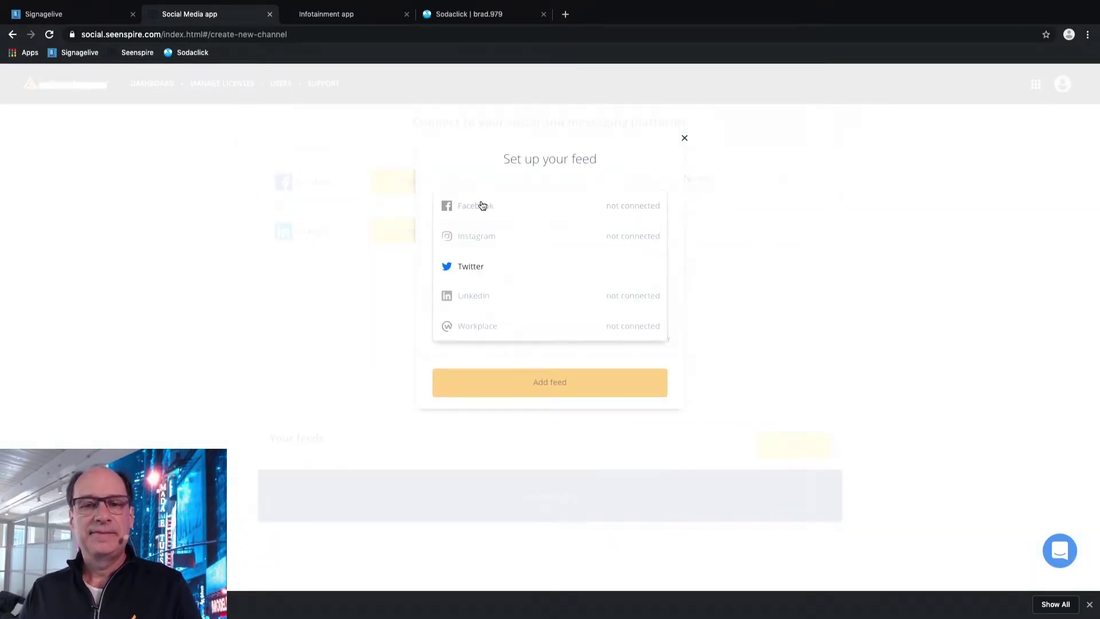
click(459, 267)
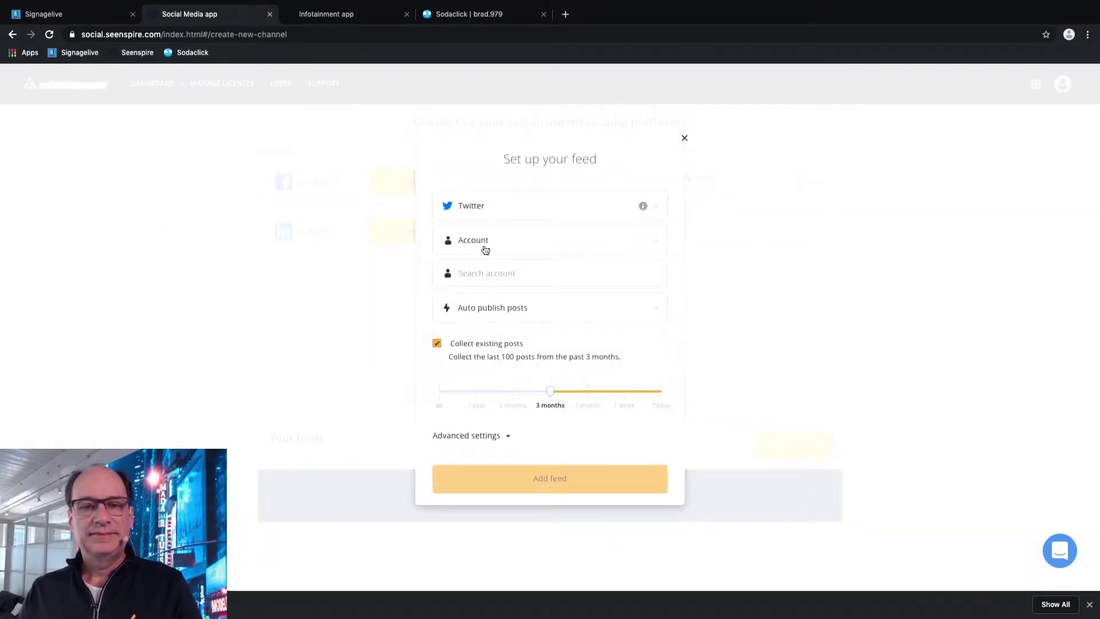
click(487, 245)
click(487, 245)
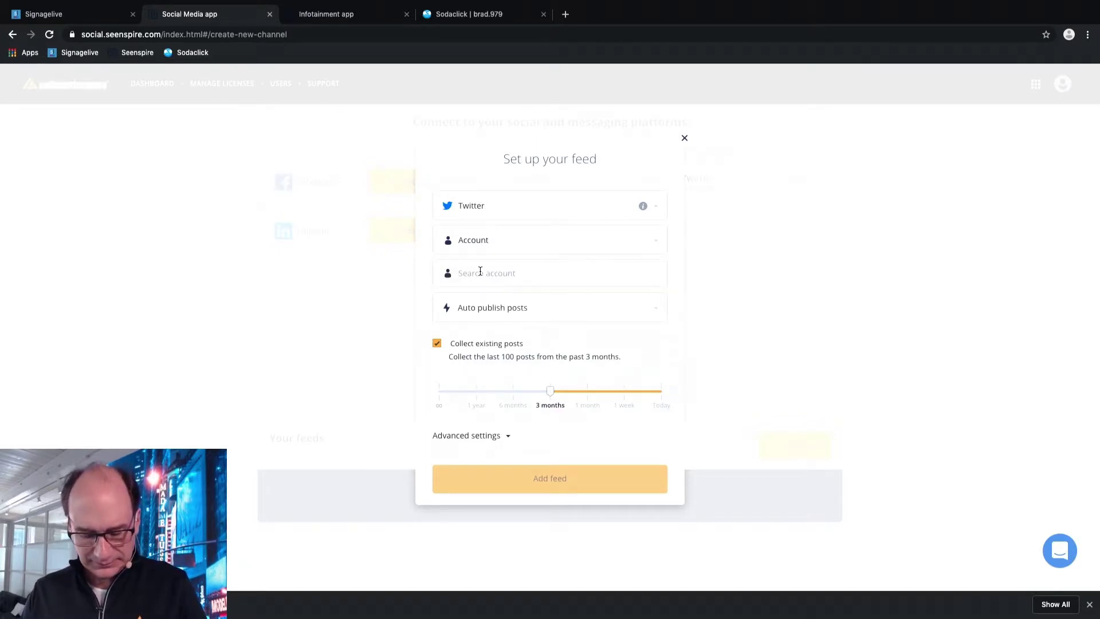
- Choose the Signagelive account, adjust how far back existing posts are collected, and add the feed to the channel
text(signa)
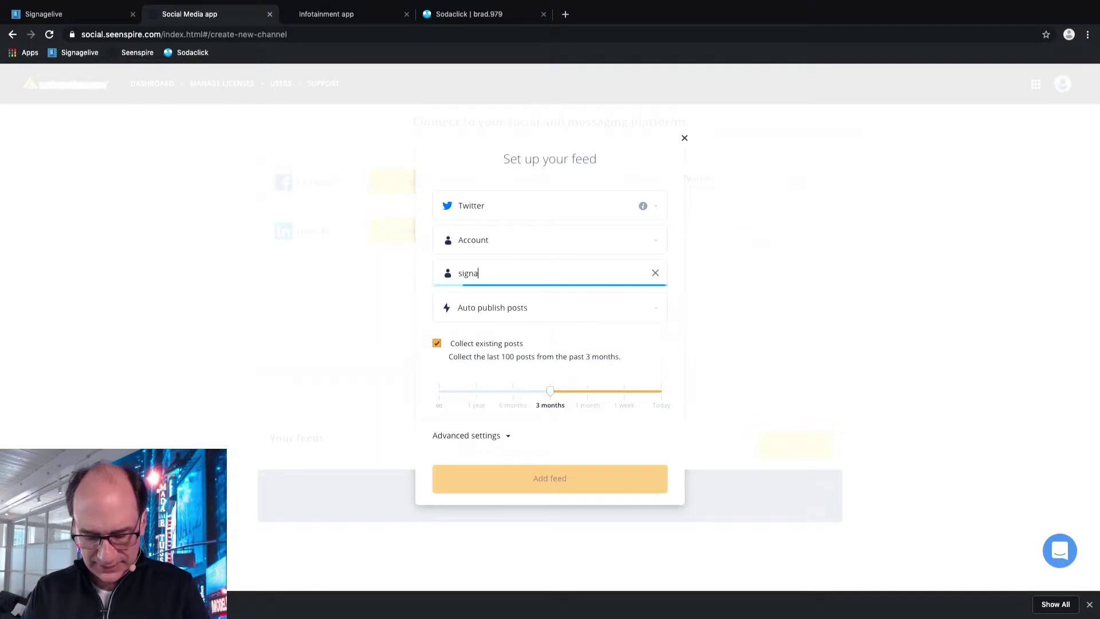
text(gelive)
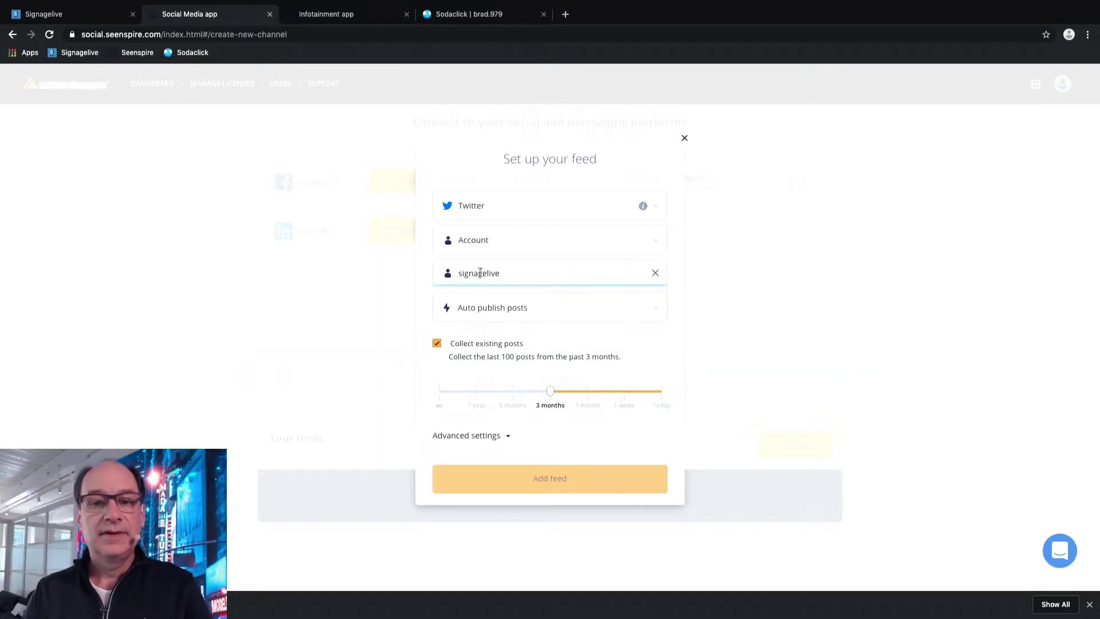
click(504, 299)
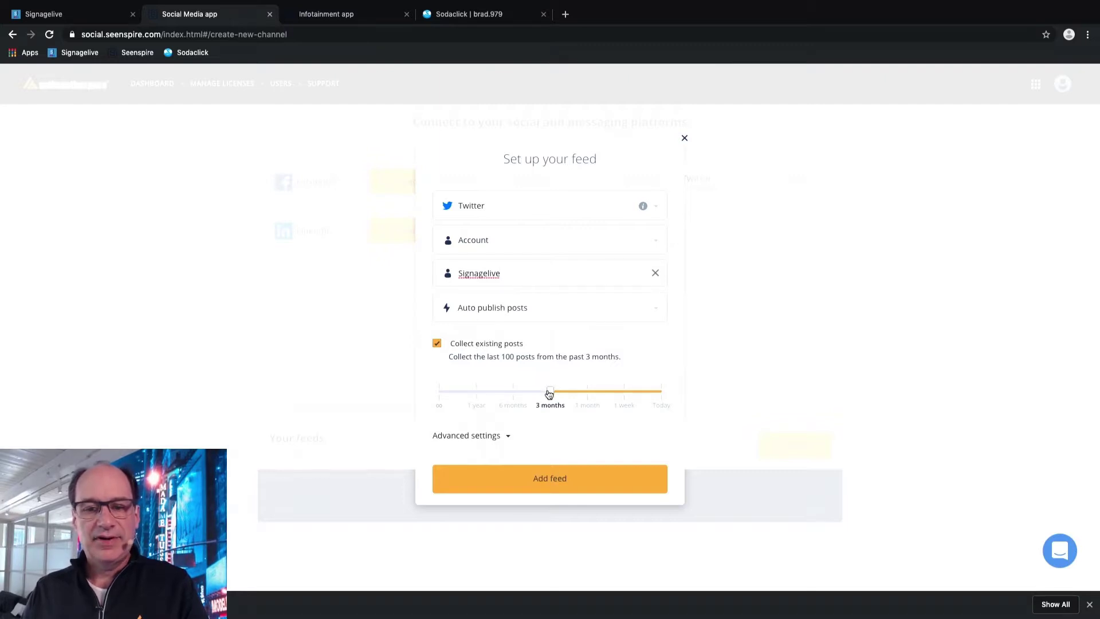
drag(548, 394, 516, 401)
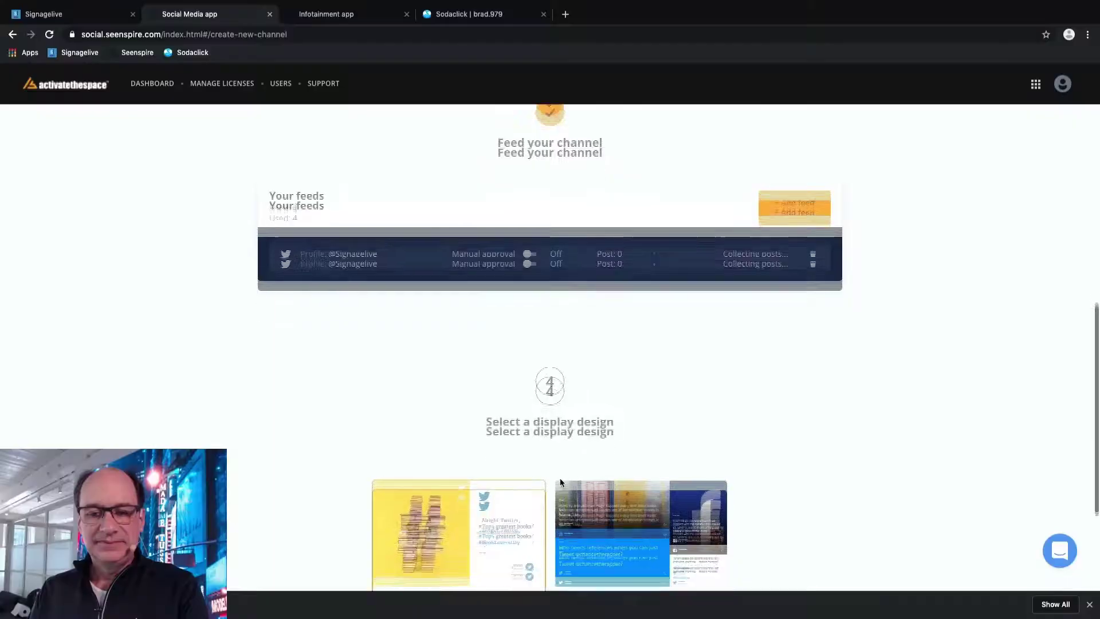
- Preview the "UNO - single message" display design and finish the channel setup with it
scroll(465, 424, down, 3)
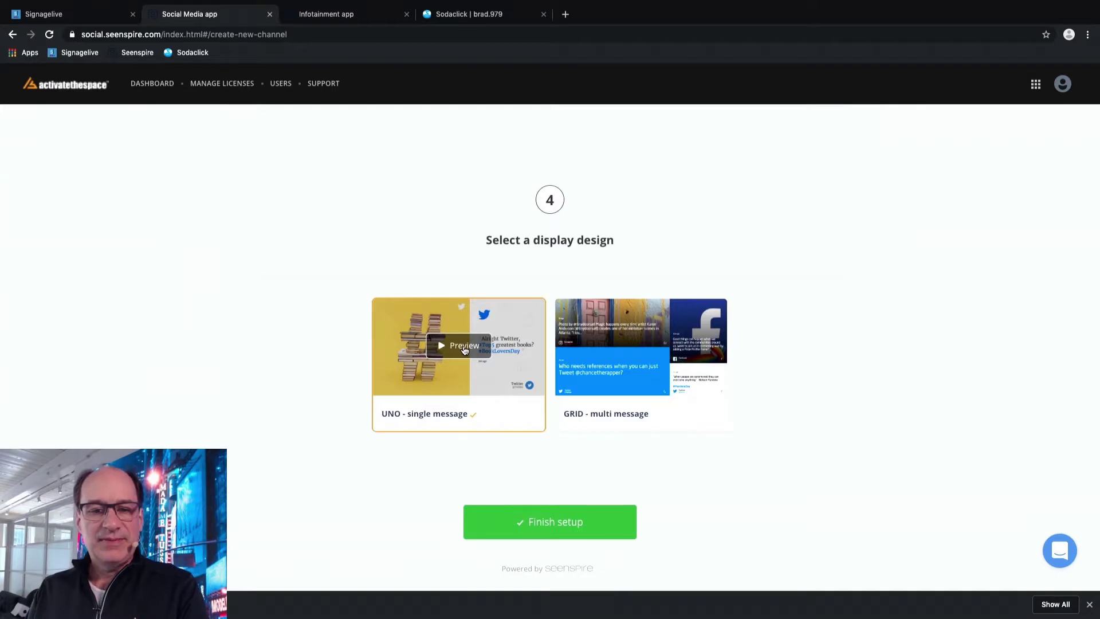
click(464, 346)
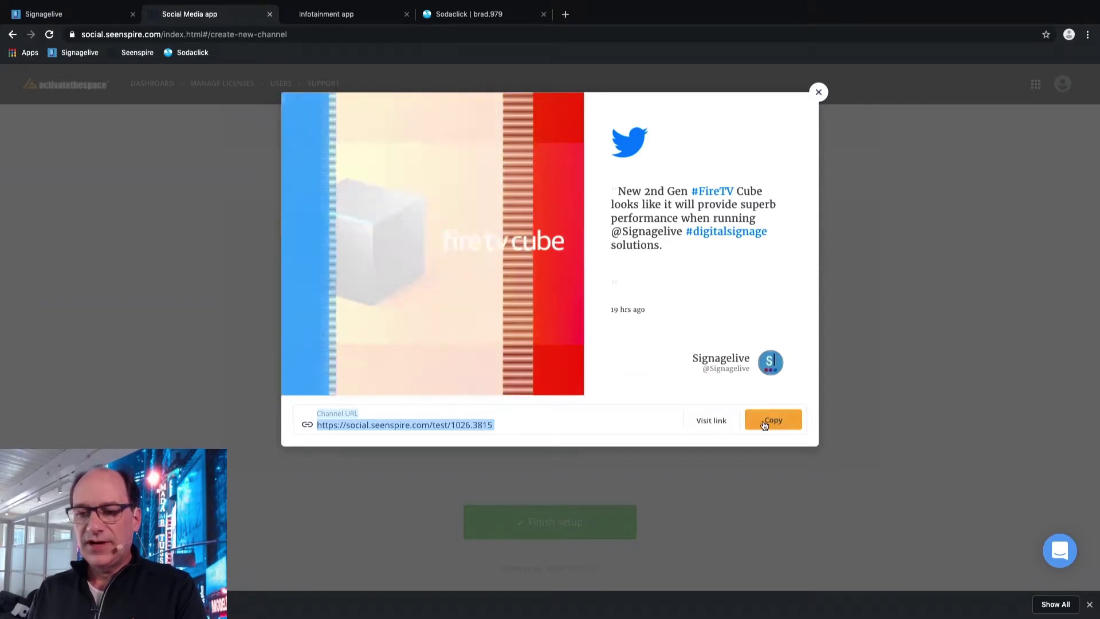
click(818, 93)
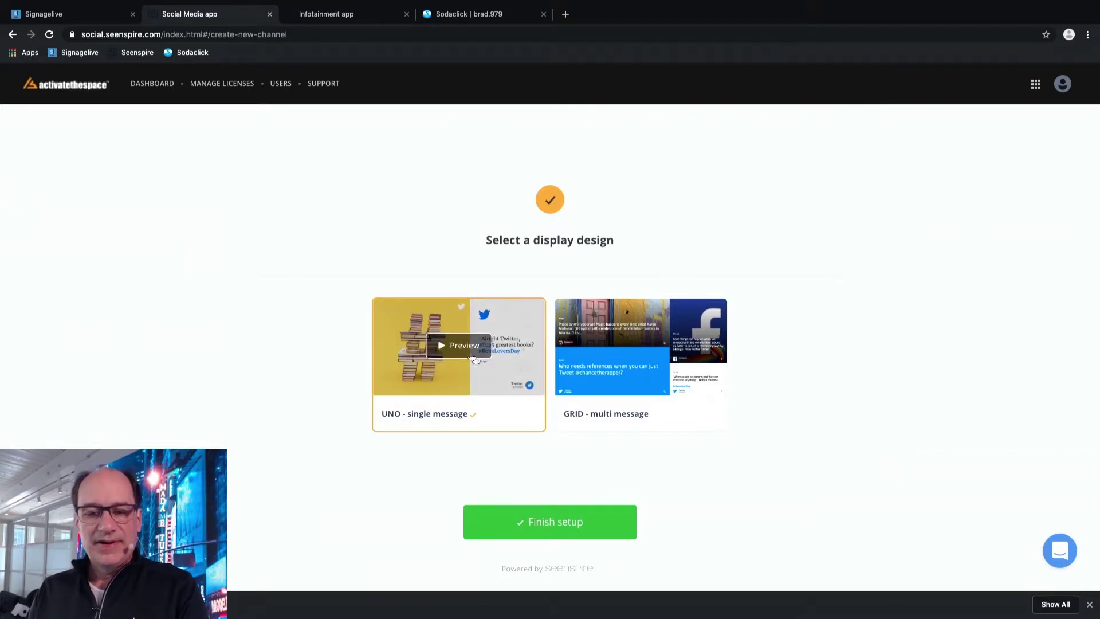
click(563, 521)
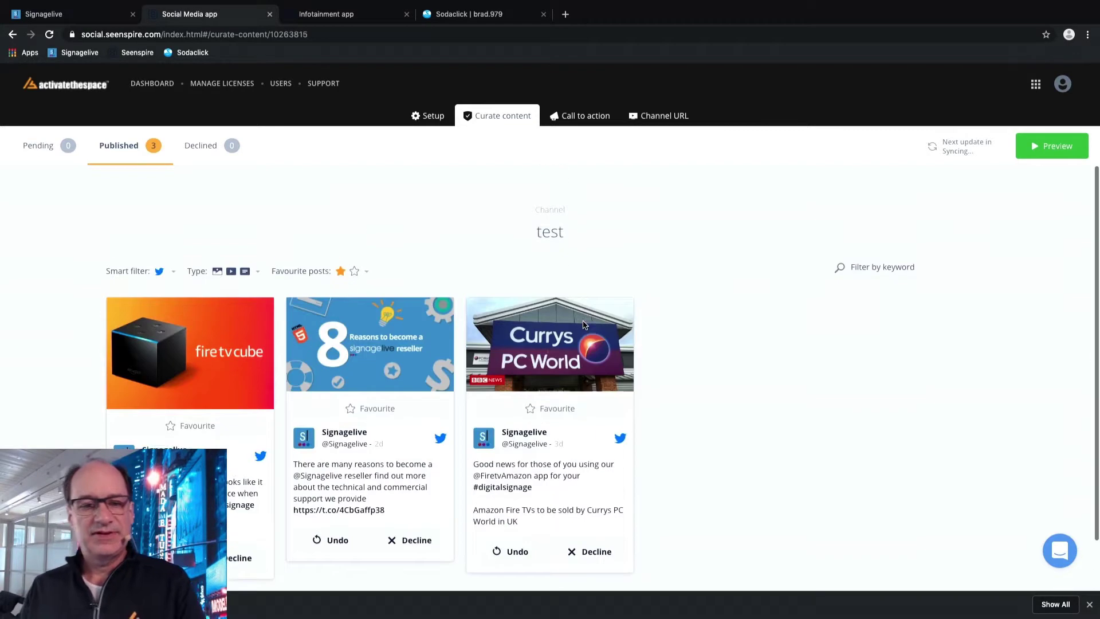
- Look over the channel's published posts and copy the channel URL of "test"
scroll(583, 324, down, 2)
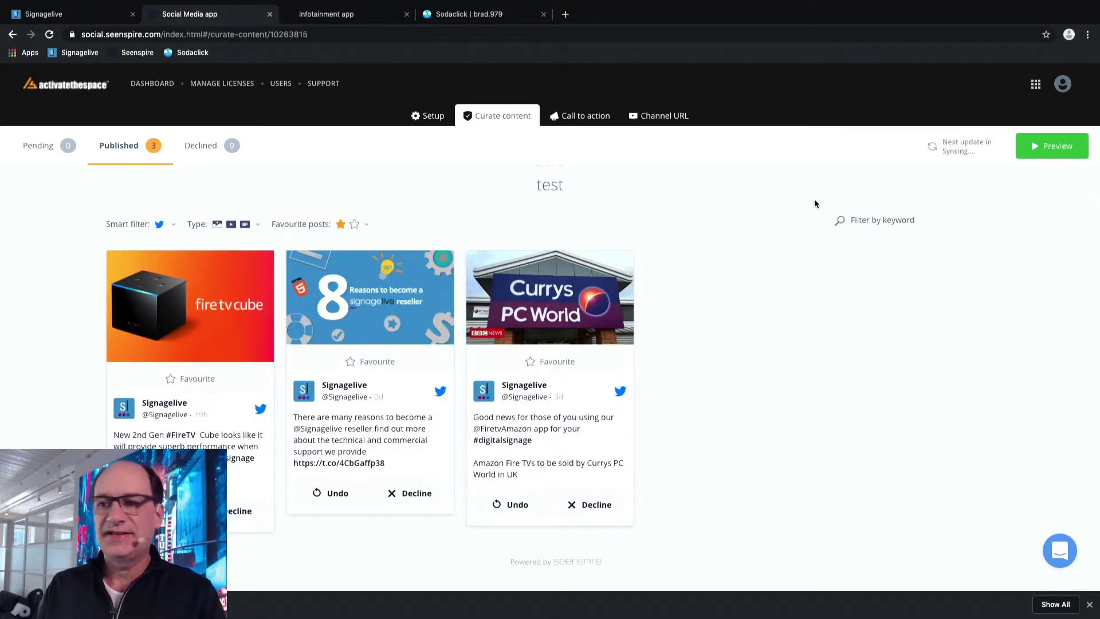
click(664, 116)
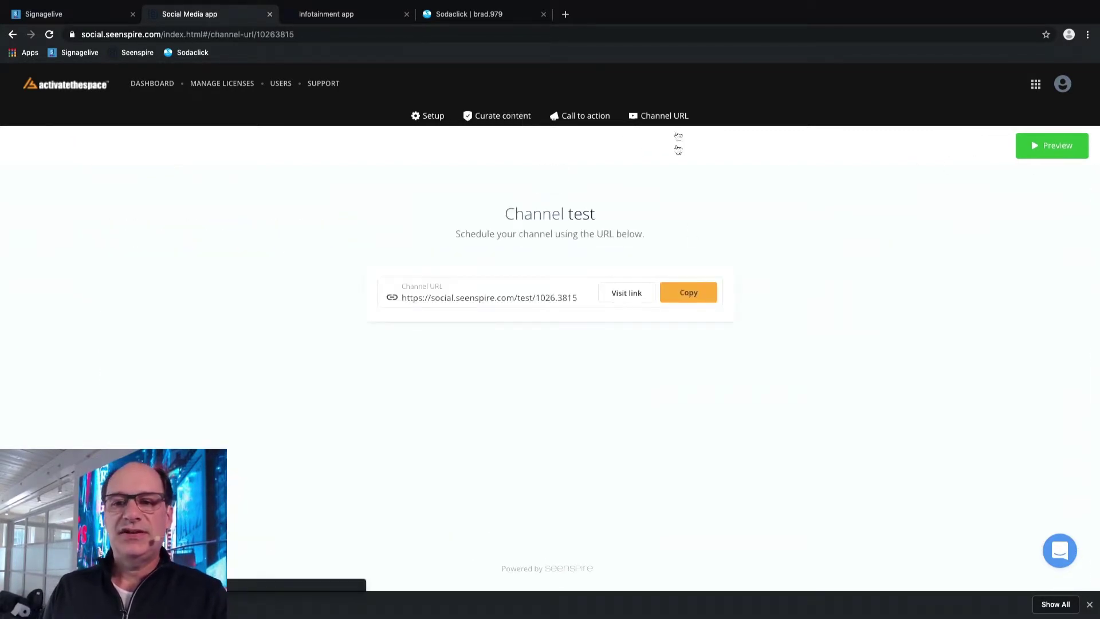
click(664, 293)
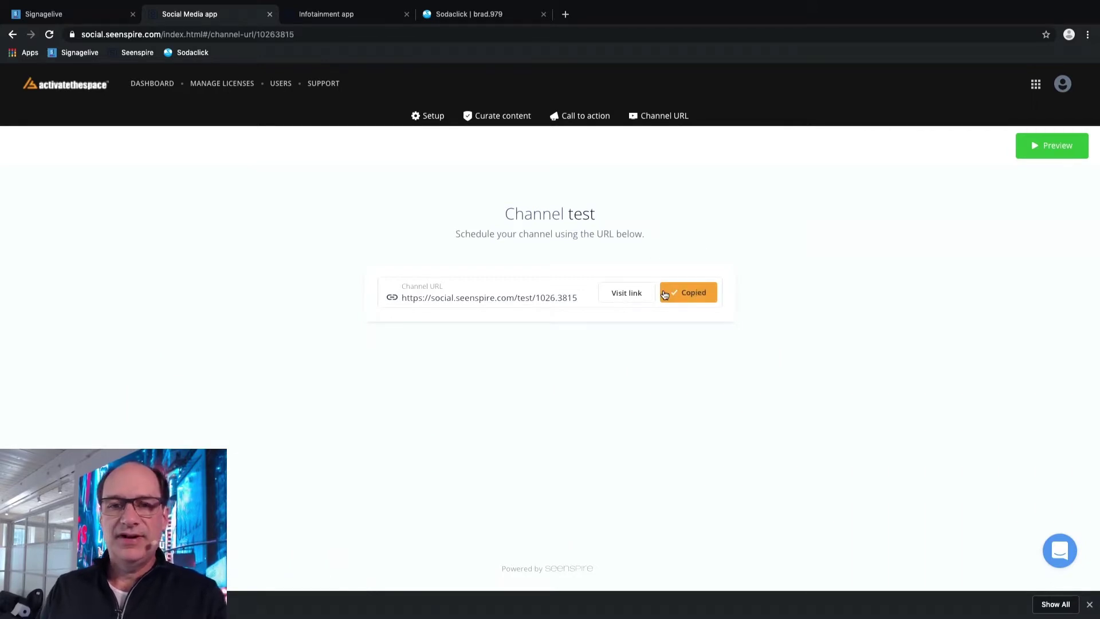
- In Signagelive's playlist content, create a new web media asset named "SL Social" with the copied channel URL
click(100, 18)
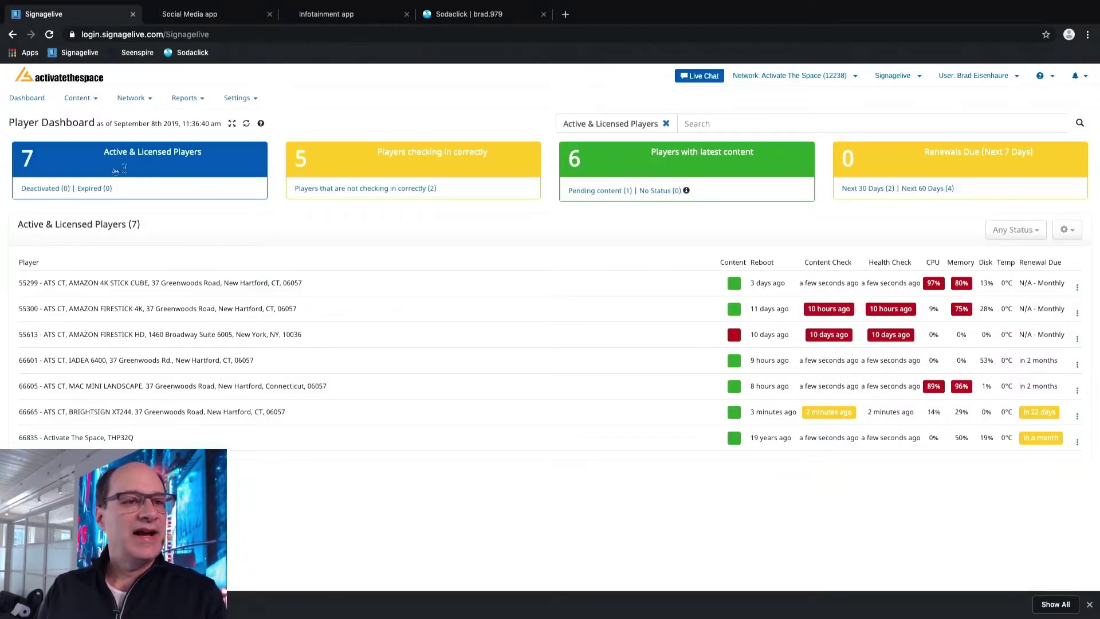
click(77, 98)
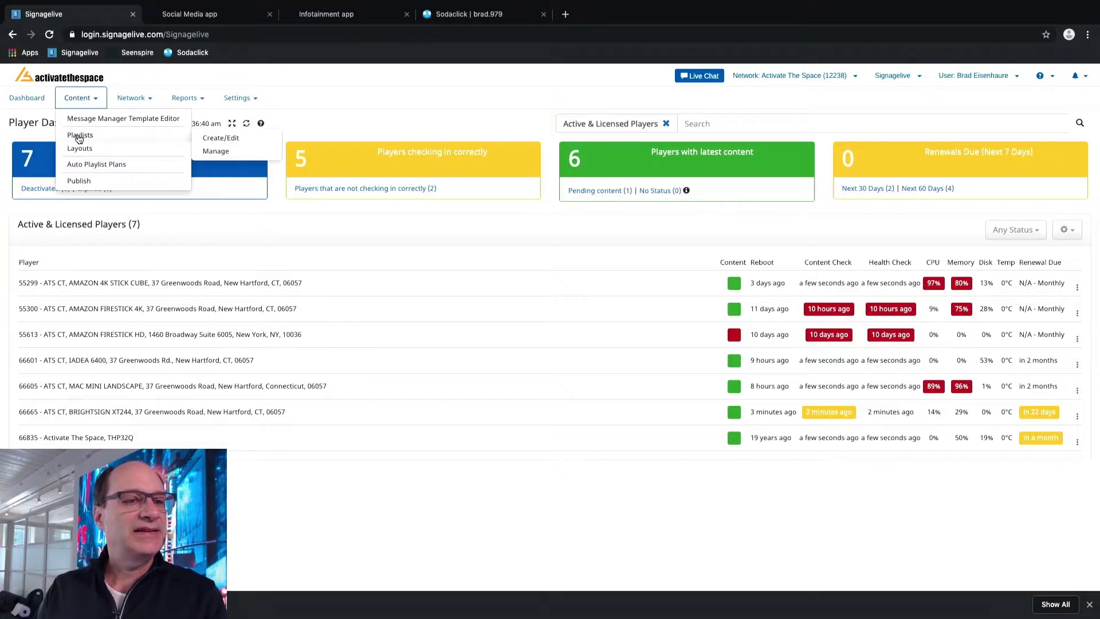
click(79, 139)
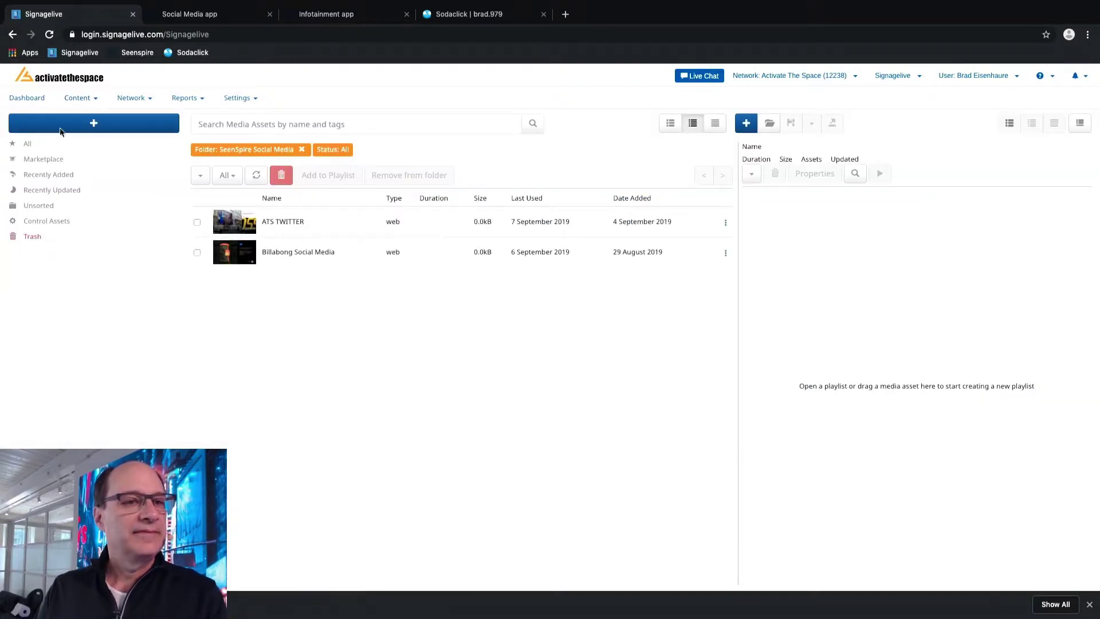
click(93, 123)
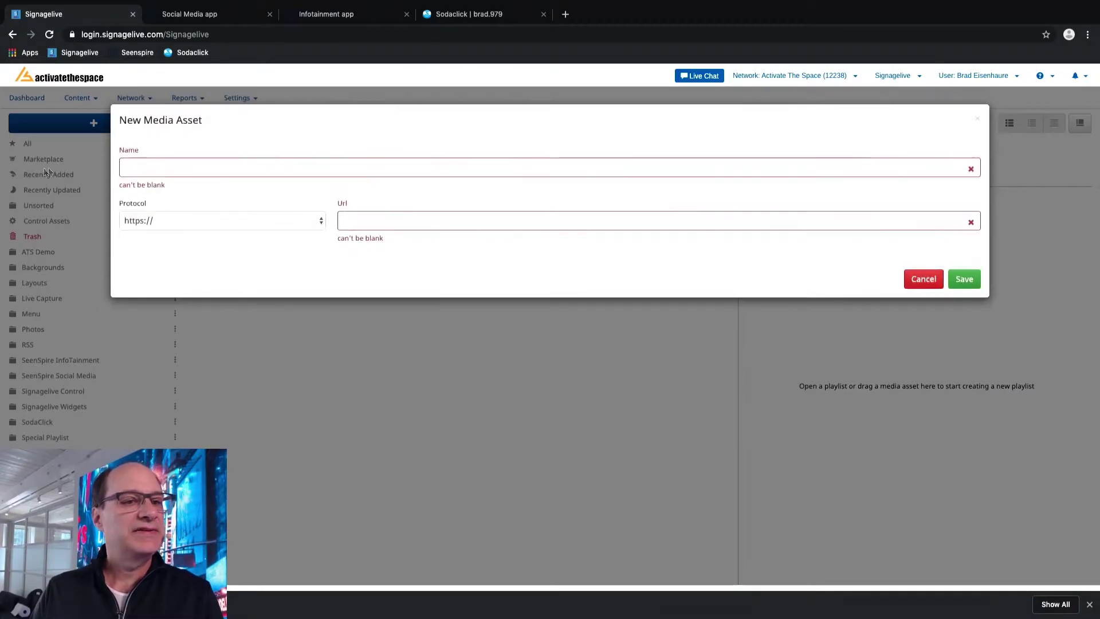
click(217, 167)
text(SL)
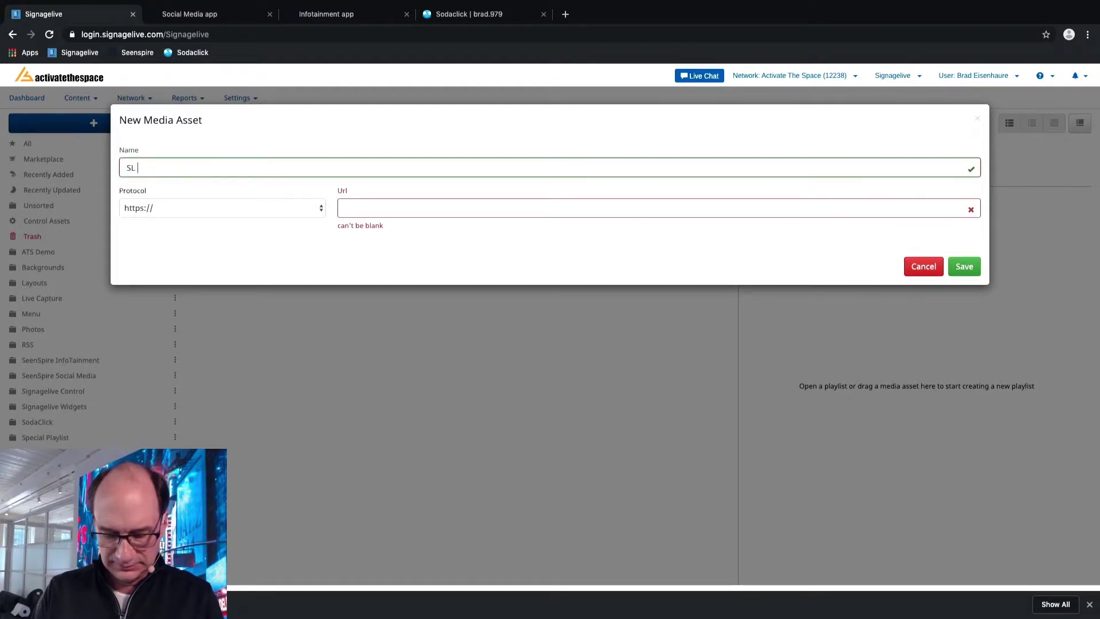
text( Social)
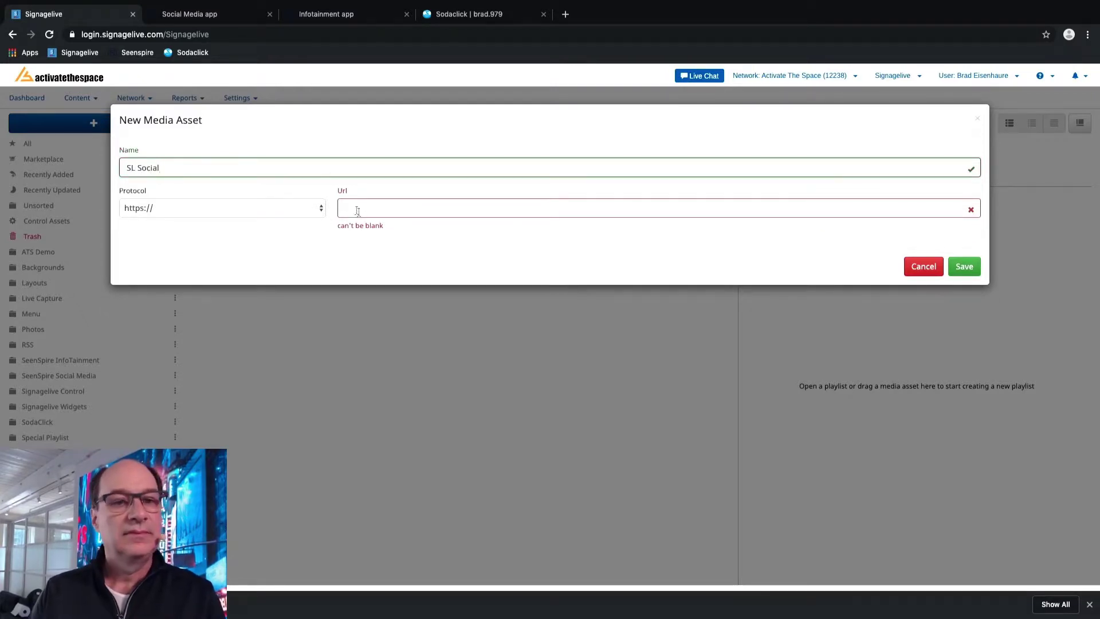
click(365, 213)
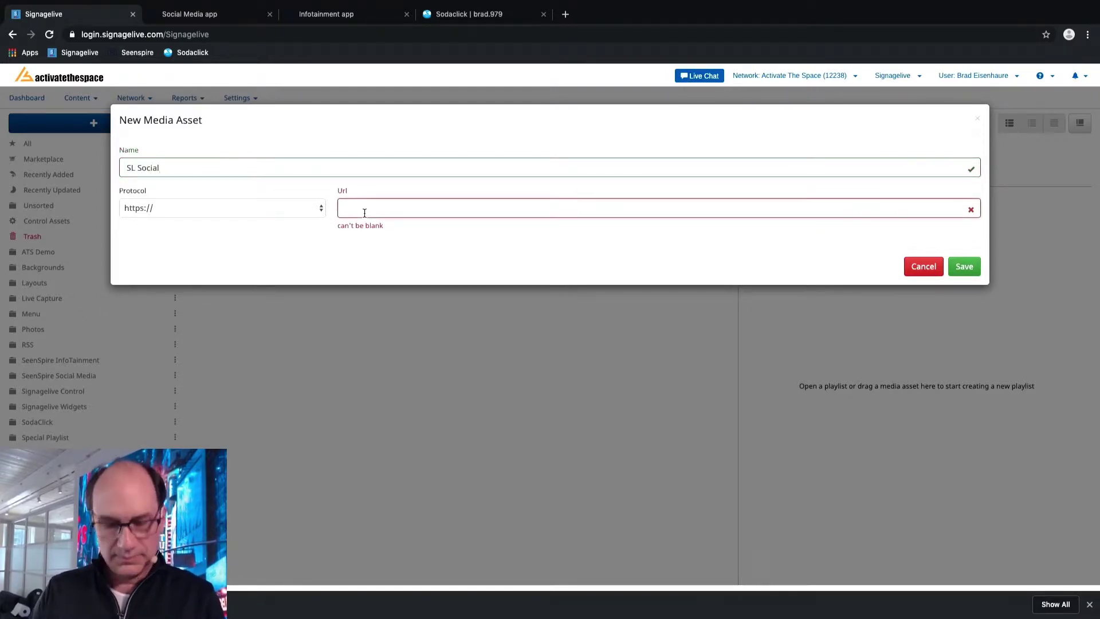
key(ctrl+v)
click(965, 255)
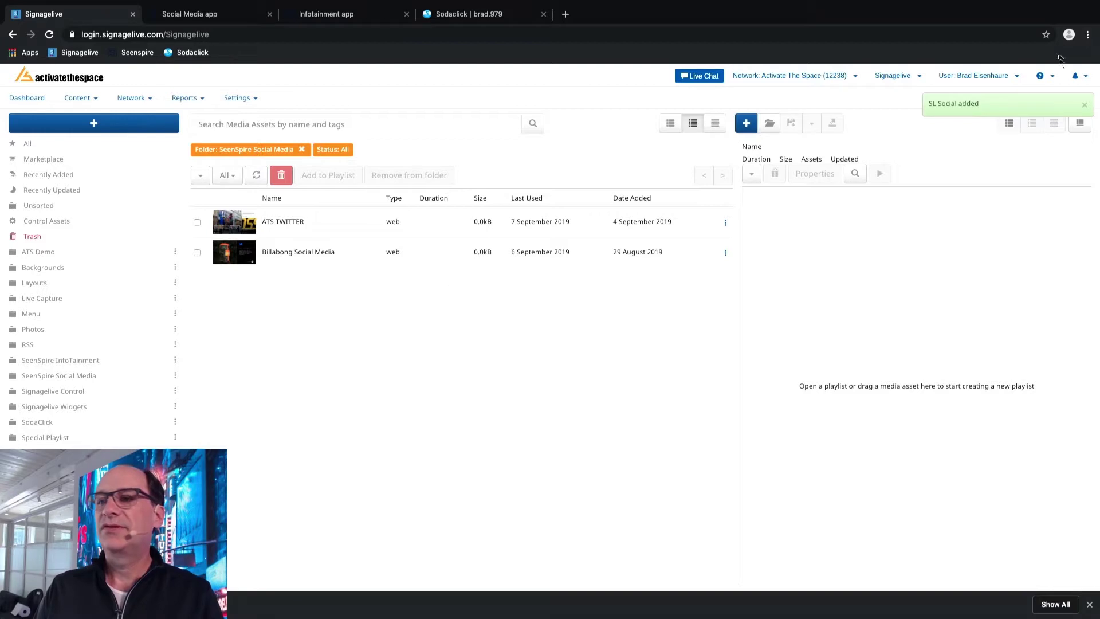
- Add the SL Social asset from the Unsorted folder to the "Bottom and Right Zone" playlist, directly after Stocks
click(38, 205)
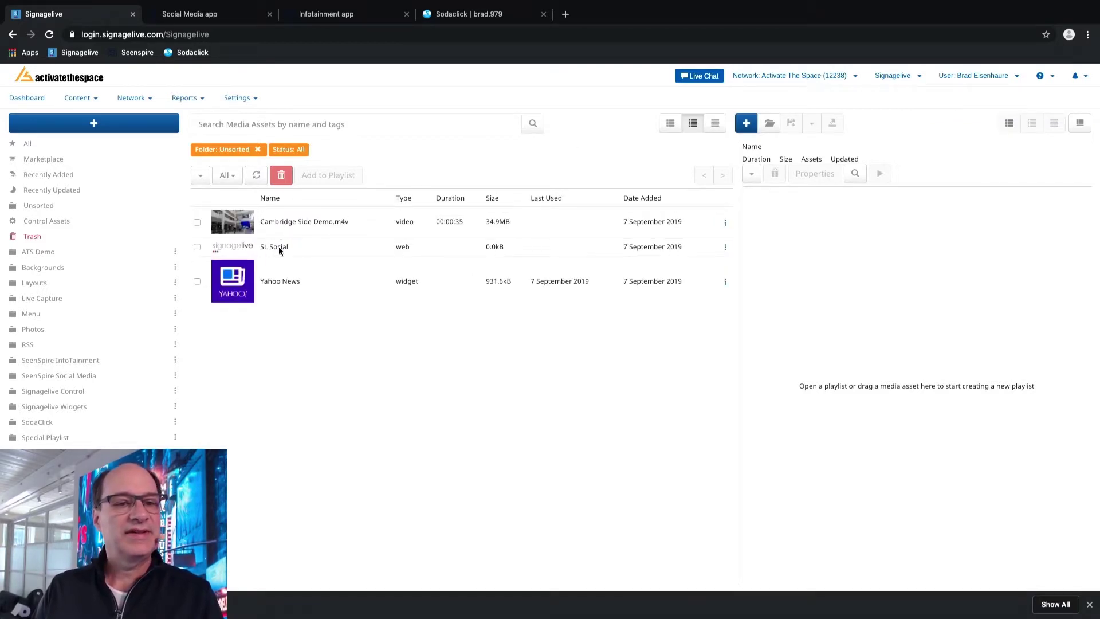
click(769, 122)
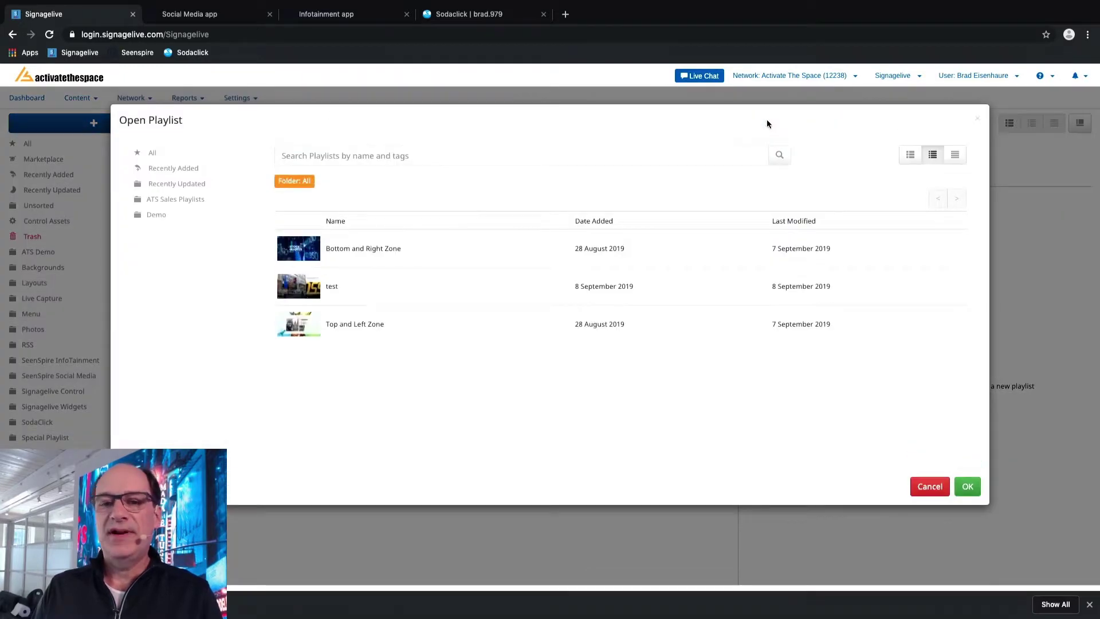
double_click(307, 249)
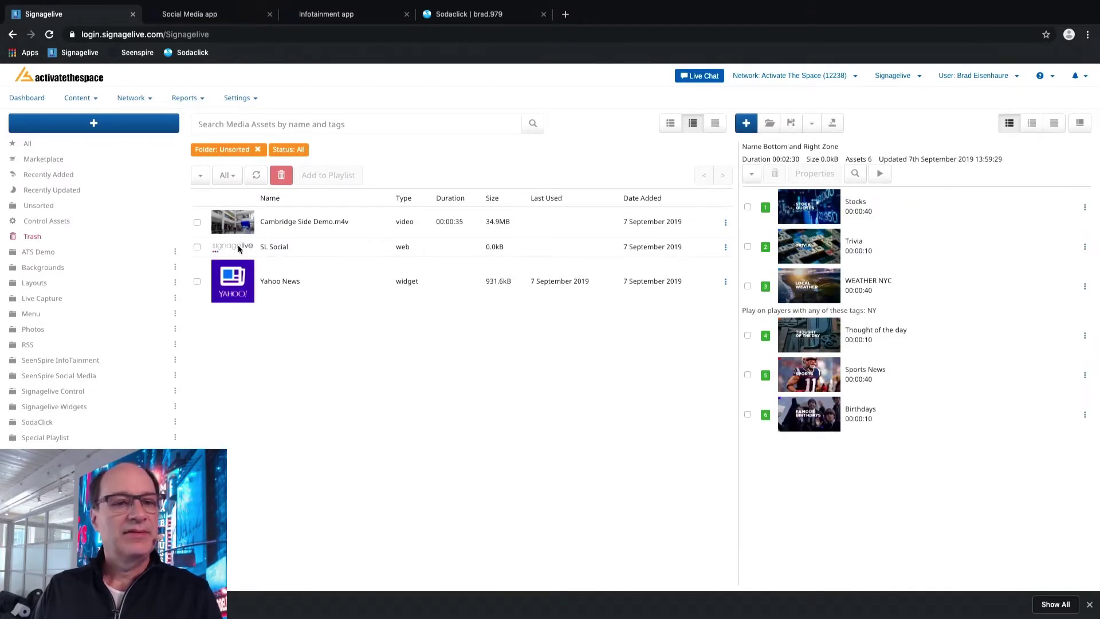
drag(238, 245, 879, 268)
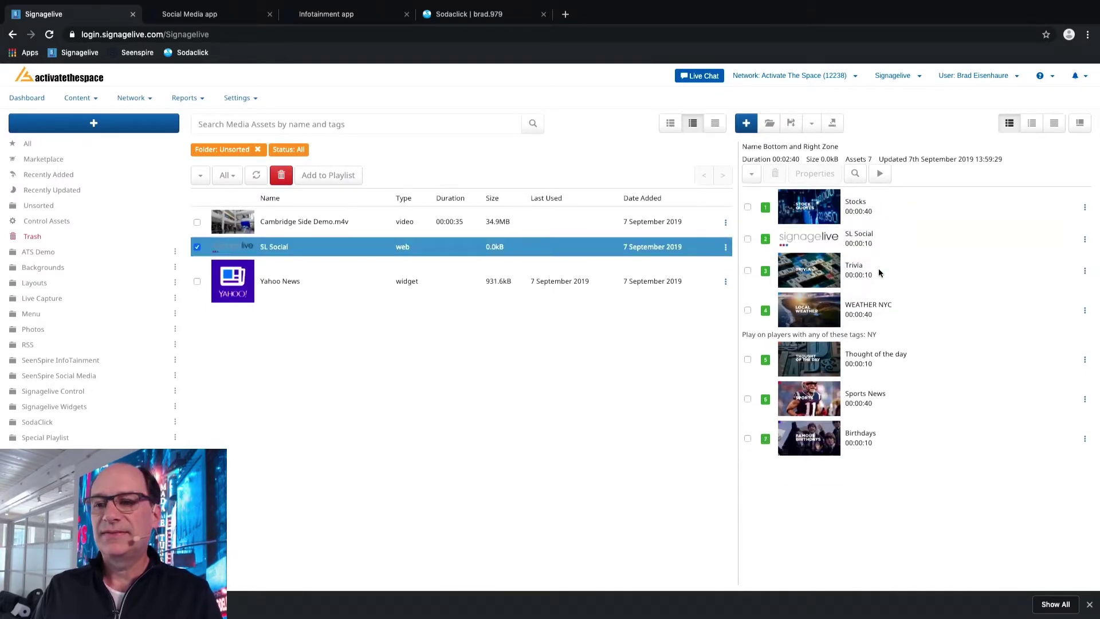
- Set the duration of SL Social in the playlist to 30 seconds
double_click(816, 238)
click(118, 138)
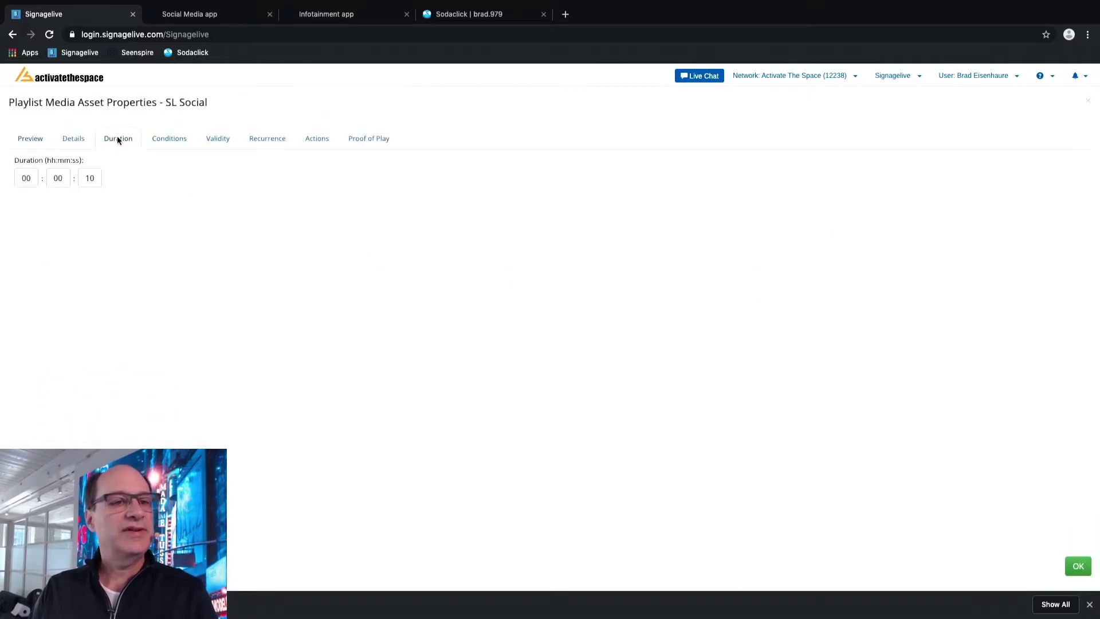
double_click(84, 178)
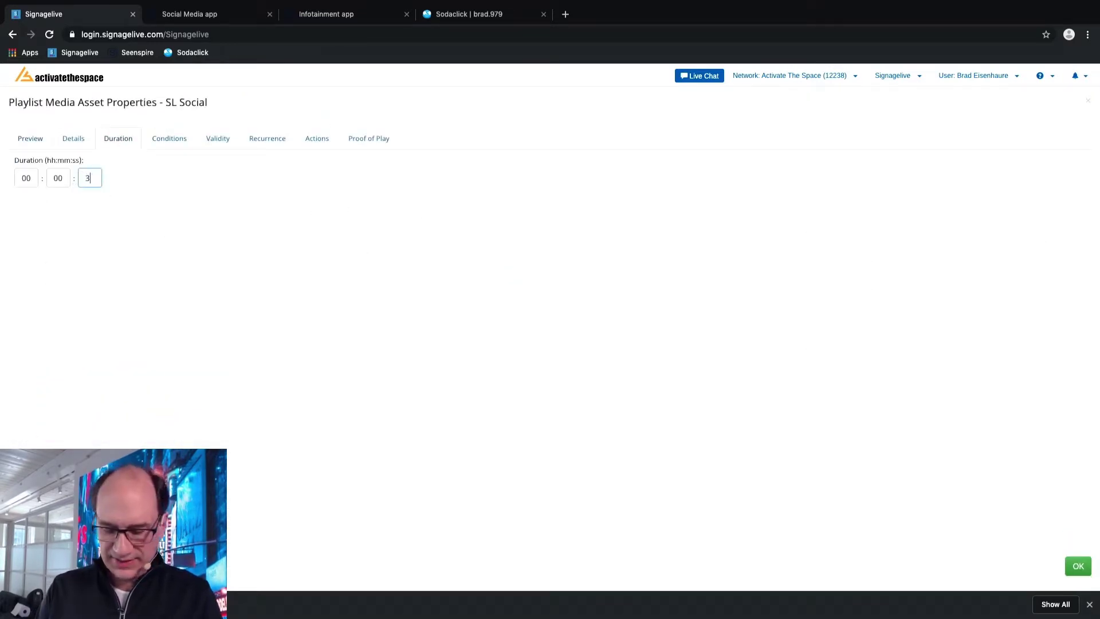
text(30)
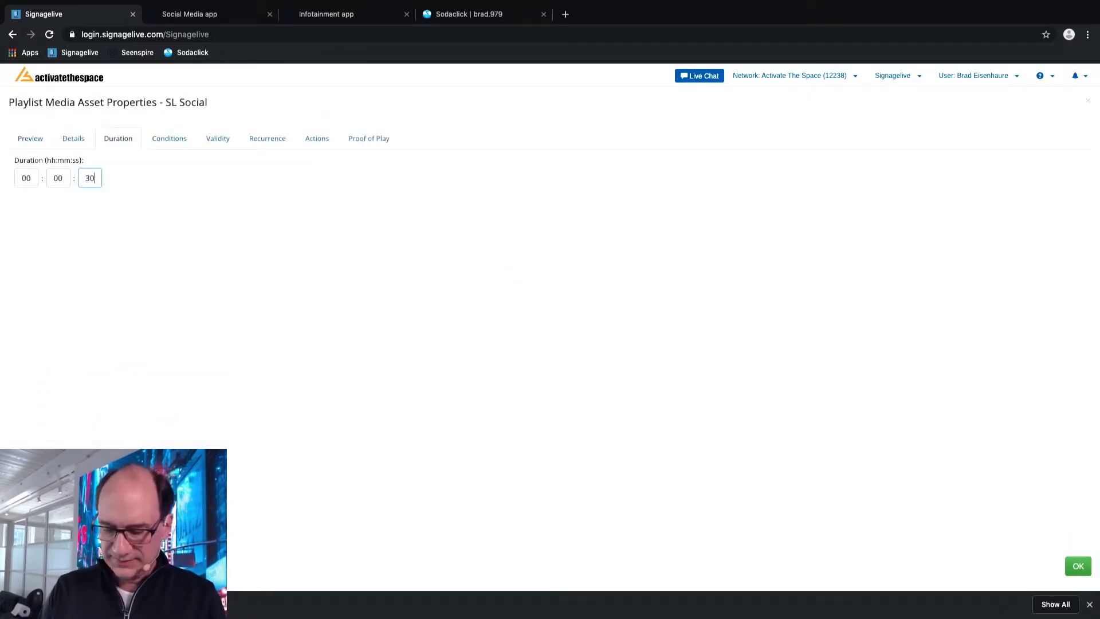
click(1070, 561)
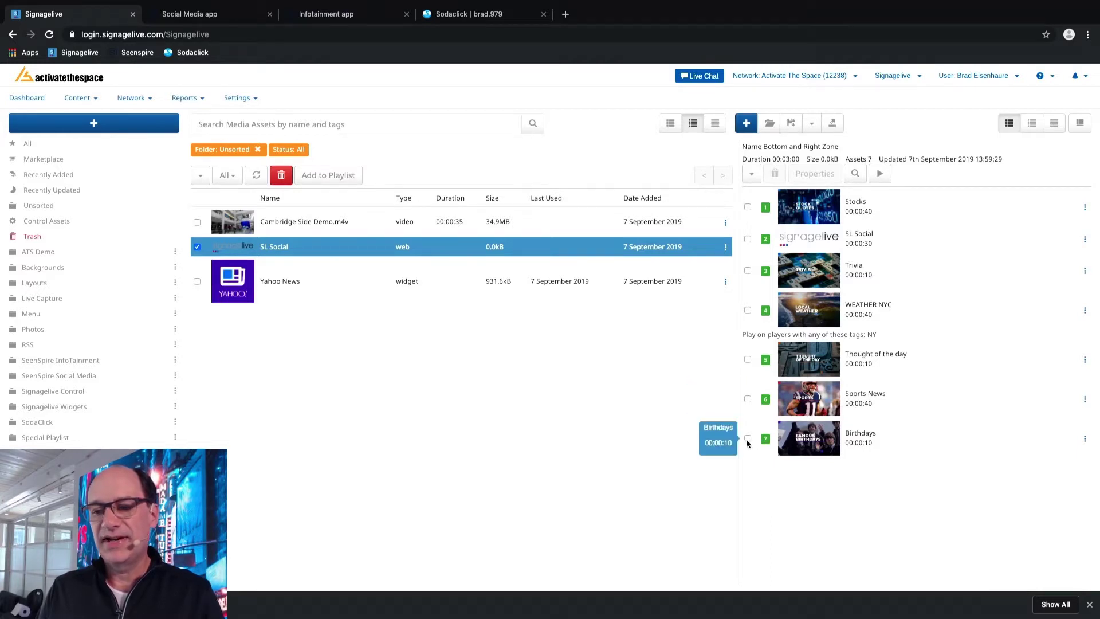
- Move Birthdays to second place in the playlist, and amend the duration of all its assets to 30 seconds
drag(747, 442, 750, 243)
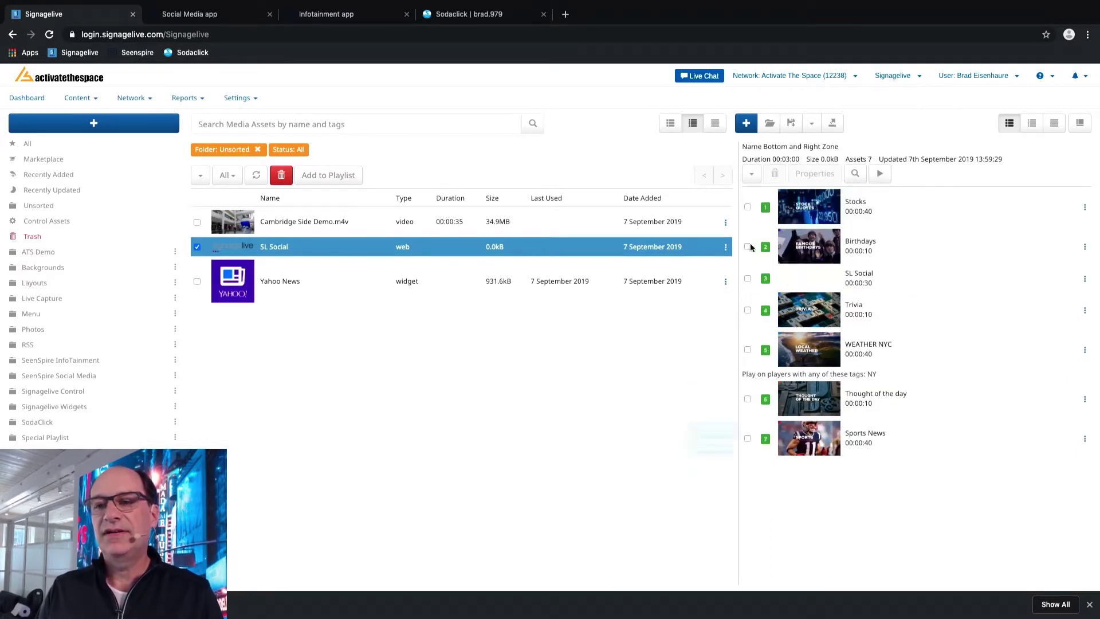
click(751, 173)
click(761, 198)
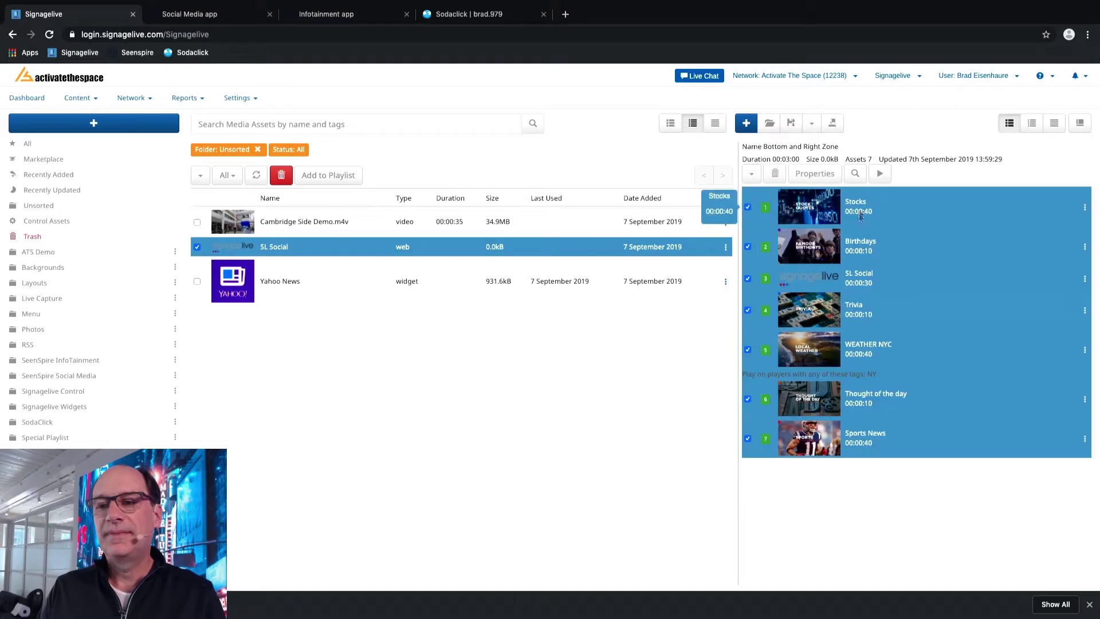
click(815, 174)
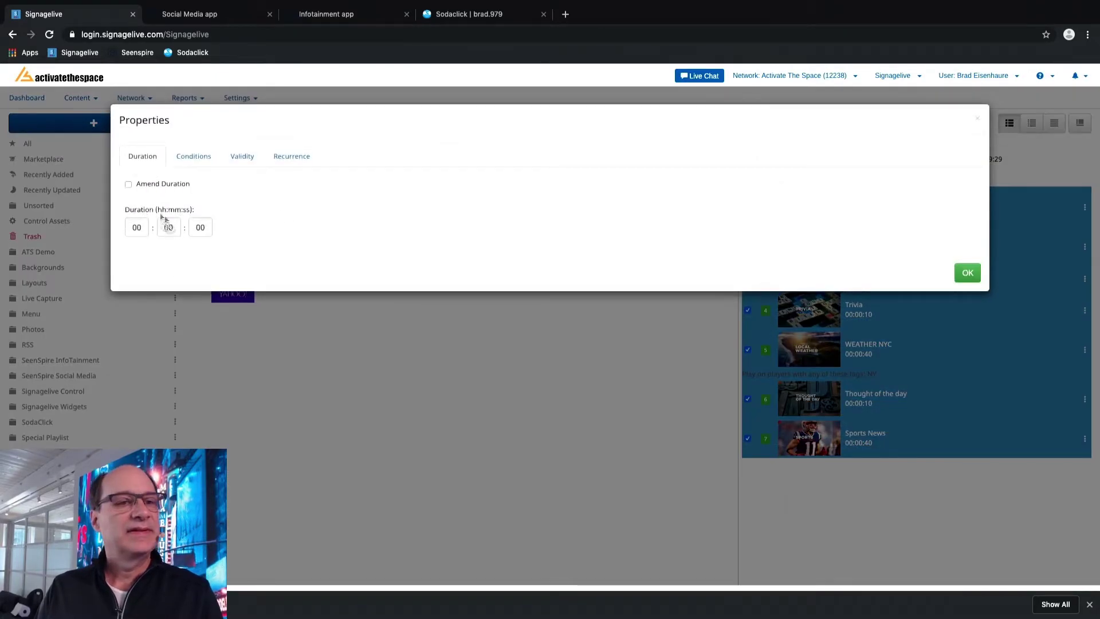
click(132, 184)
click(198, 228)
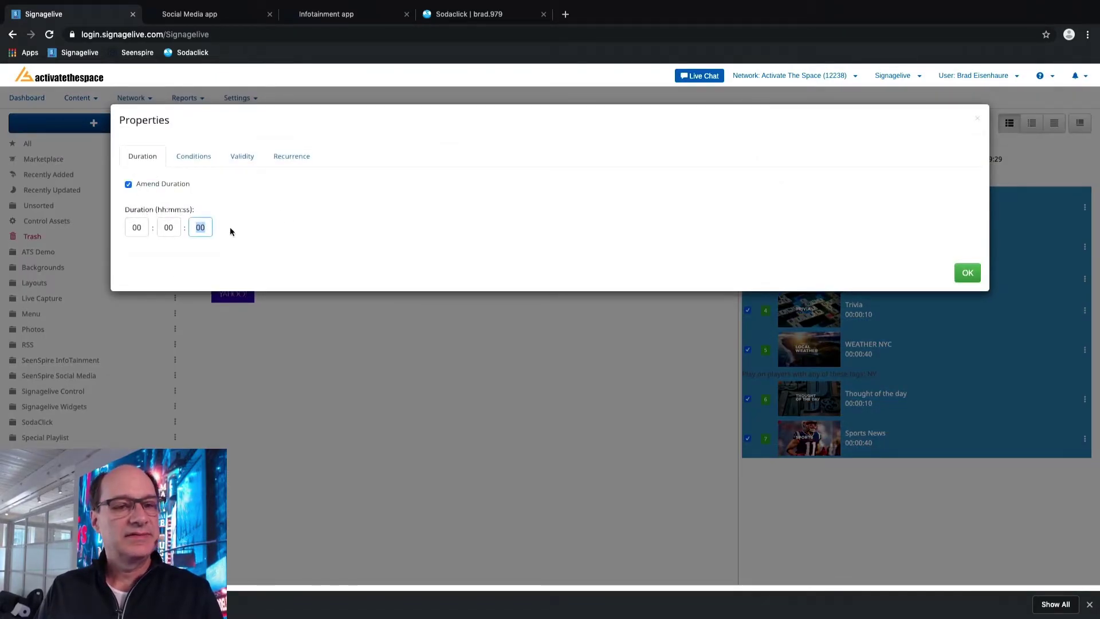
text(30)
click(967, 274)
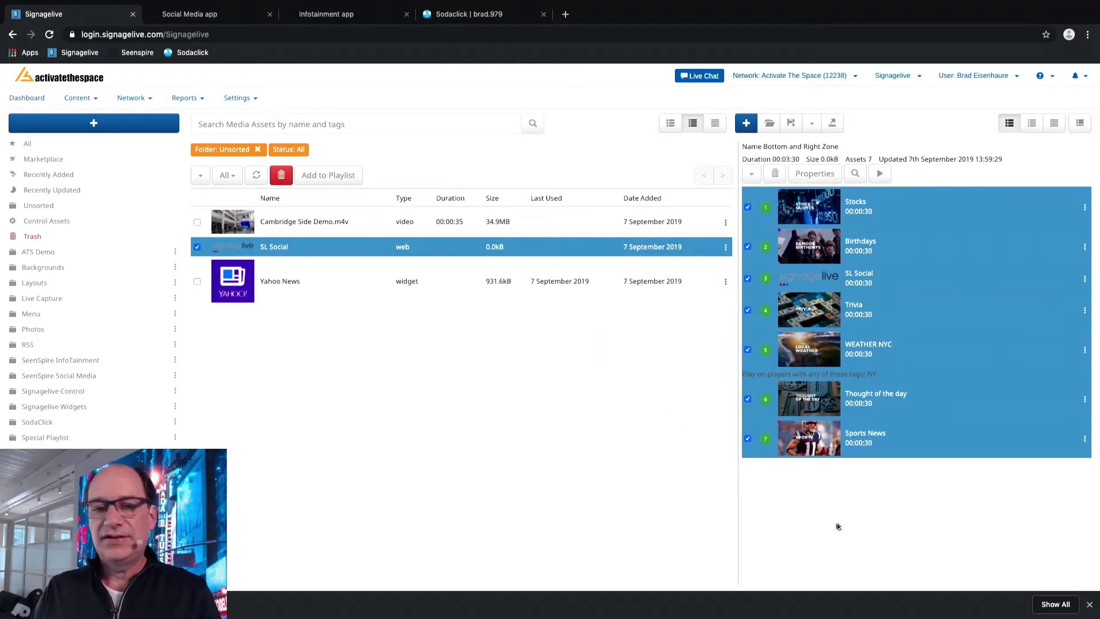
- Switch to Seenspire's Infotainment app and look over the feeds already in My Feeds
click(215, 18)
click(303, 14)
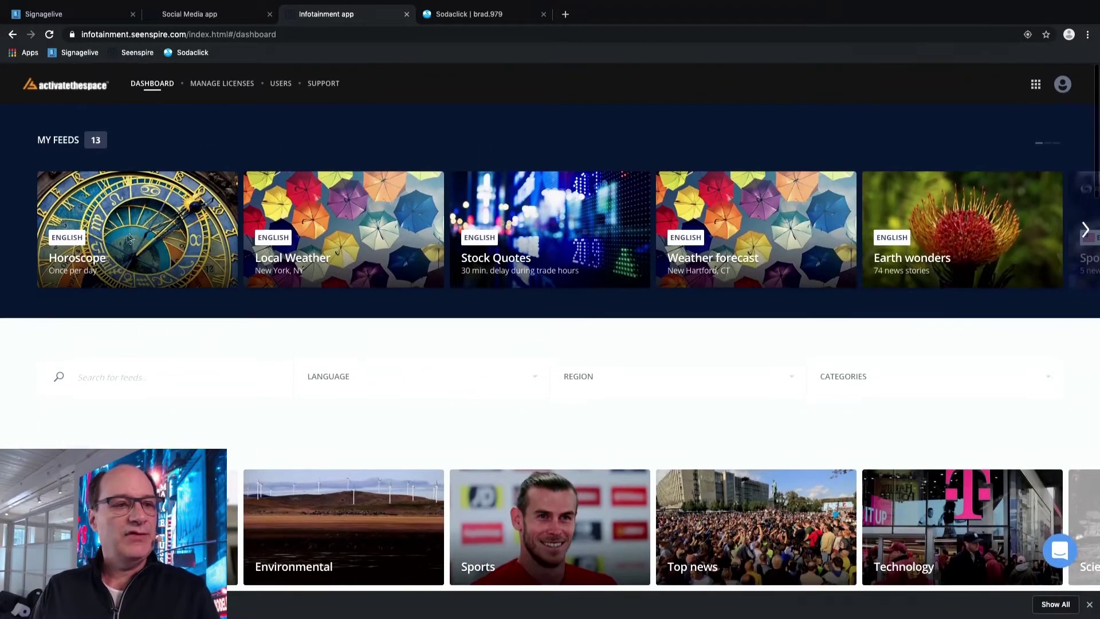
mouse_move(112, 227)
mouse_move(378, 223)
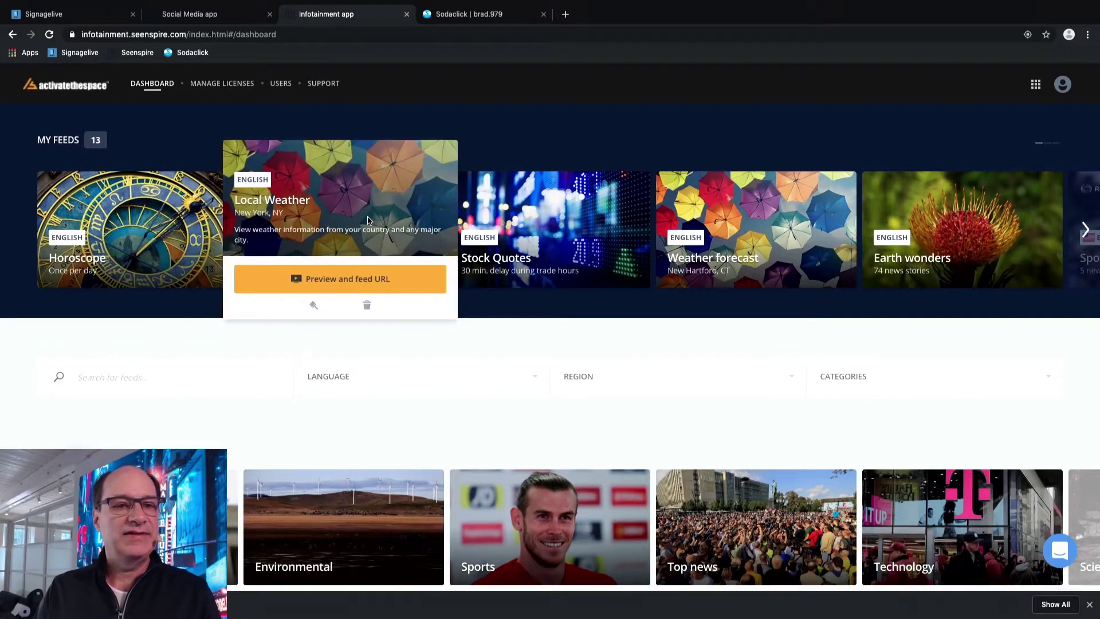
mouse_move(525, 225)
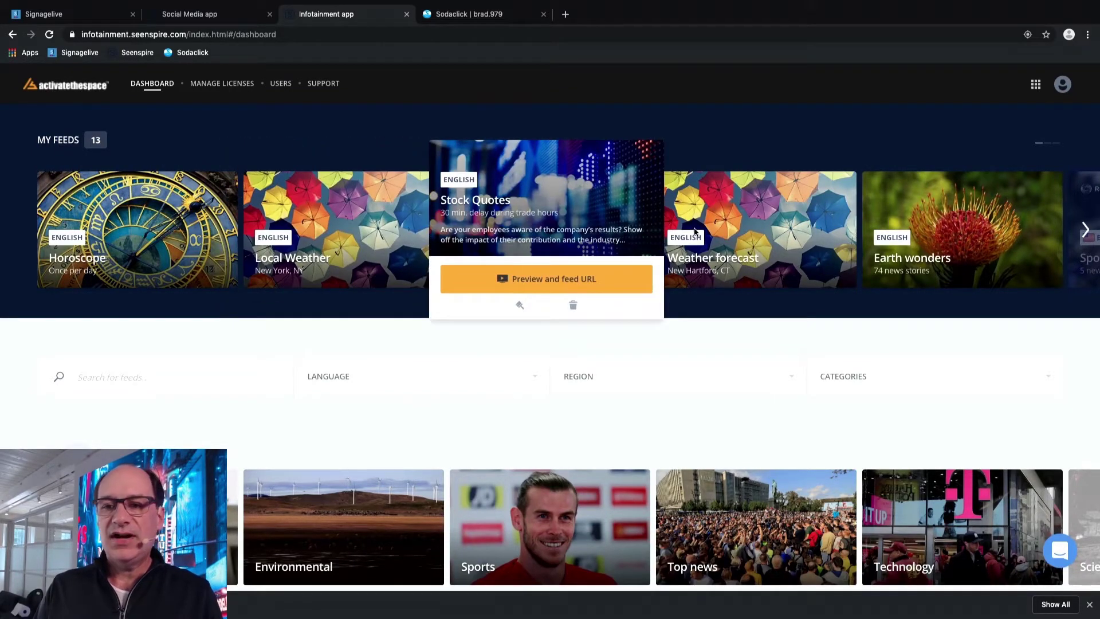
mouse_move(750, 229)
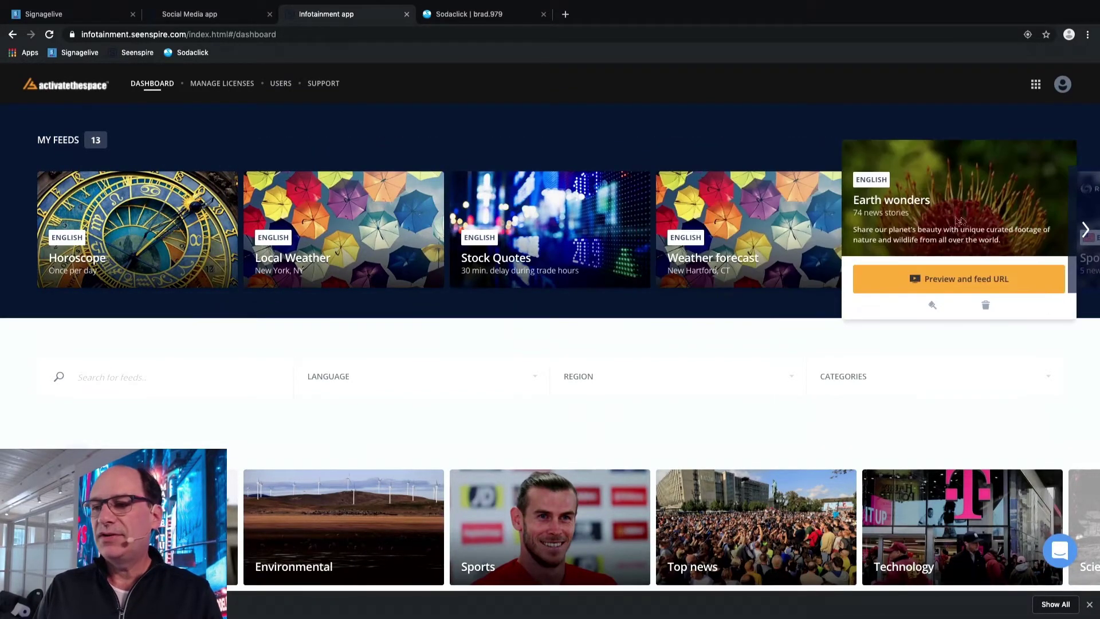
click(1086, 231)
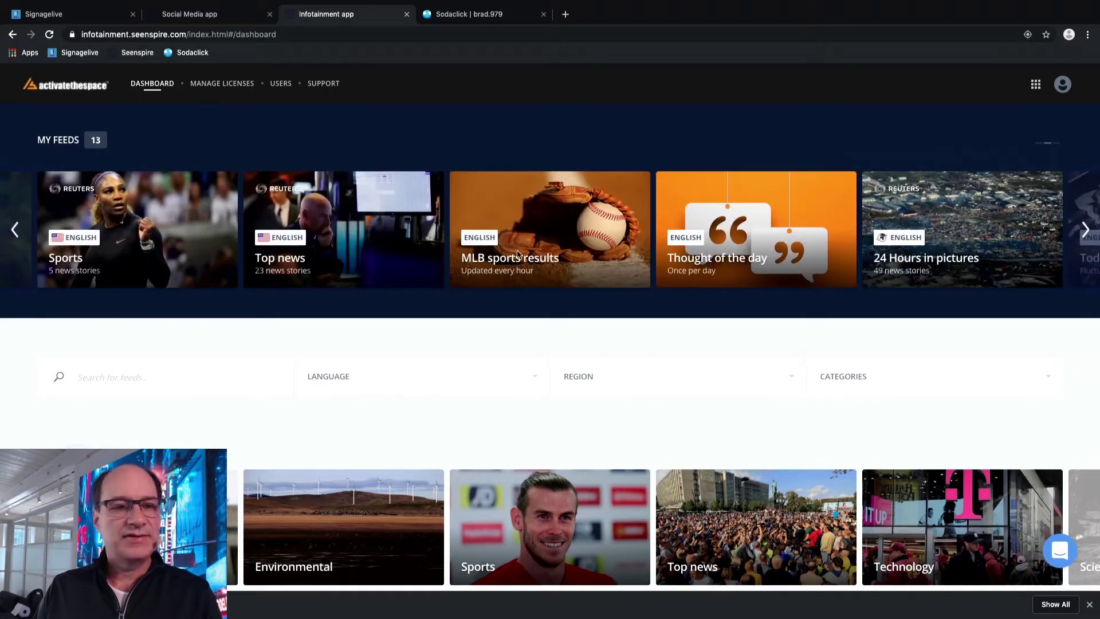
mouse_move(319, 222)
mouse_move(210, 215)
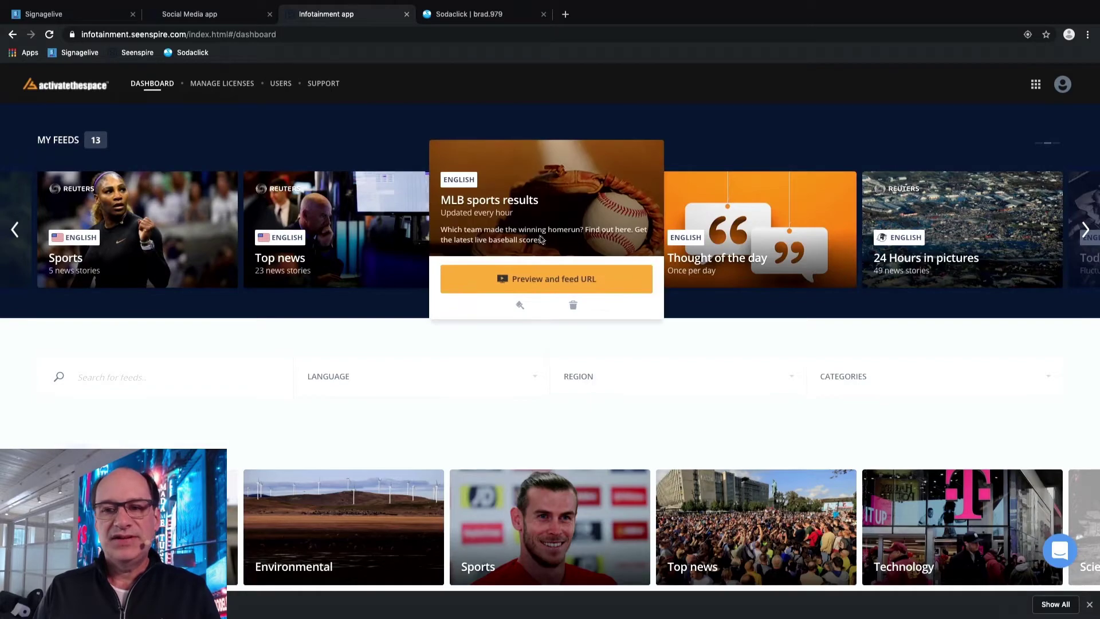
mouse_move(726, 232)
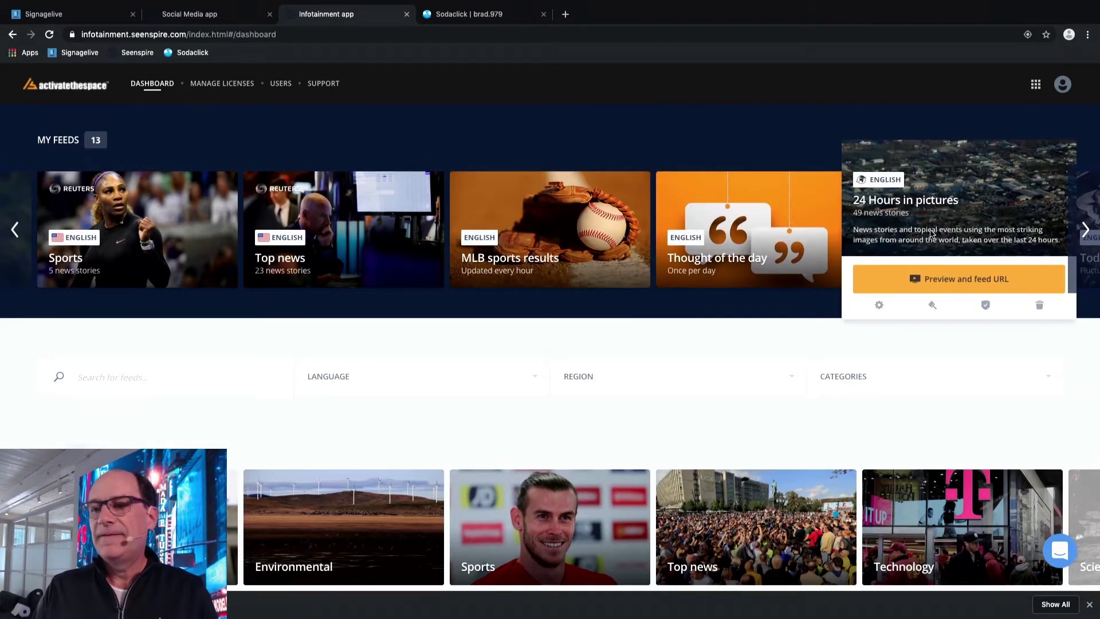
- Look through the catalogue of available infotainment feeds, from news and local to sports leagues and economy
scroll(776, 331, down, 20)
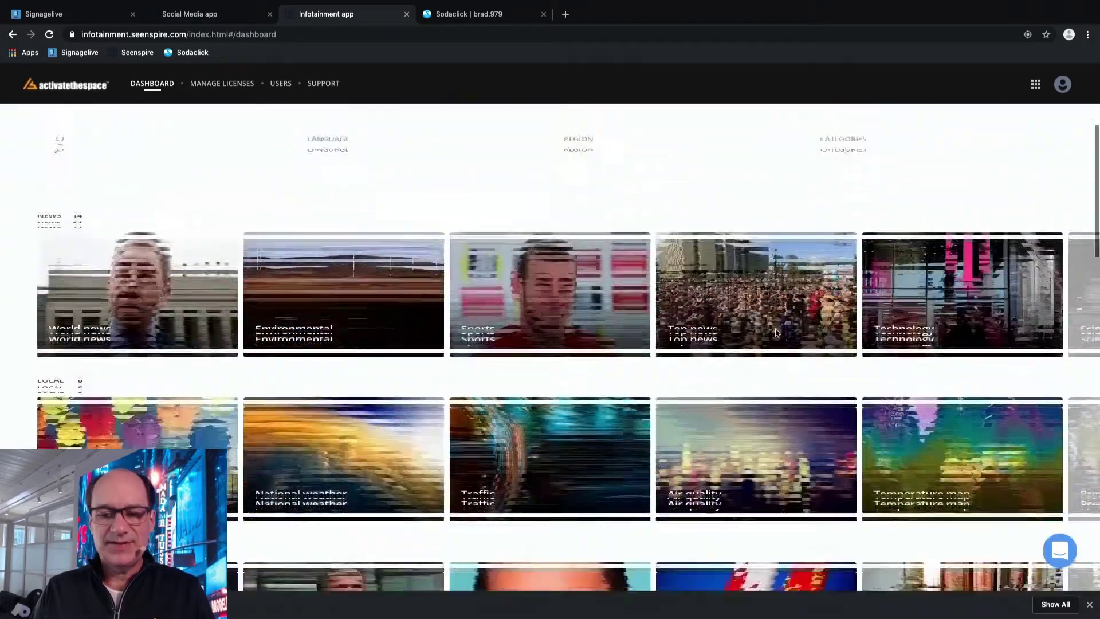
scroll(775, 333, down, 6)
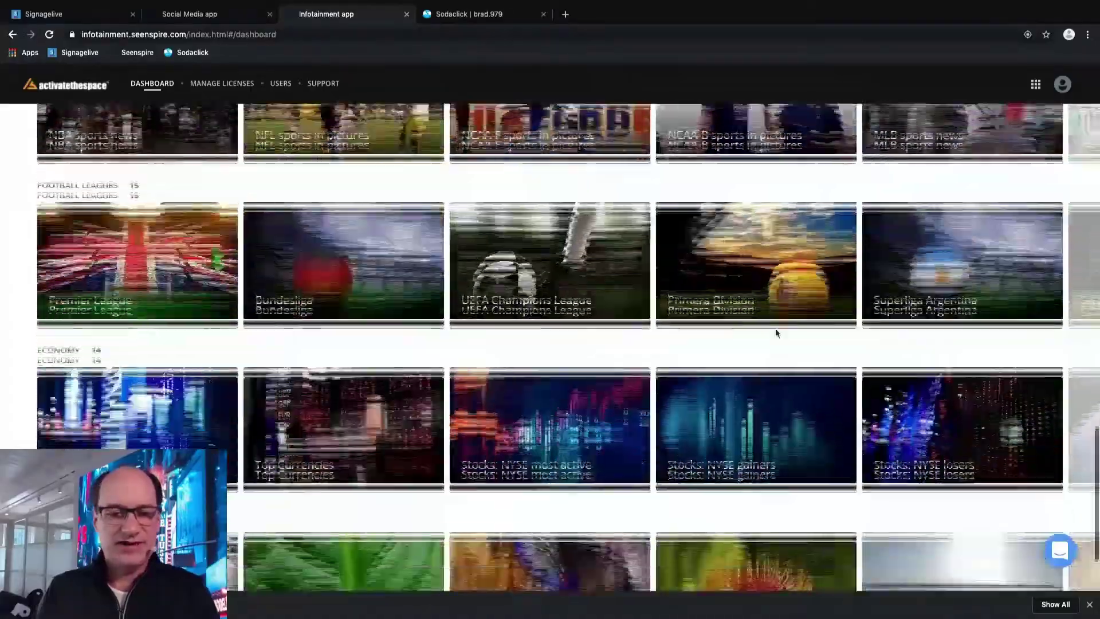
scroll(777, 332, up, 13)
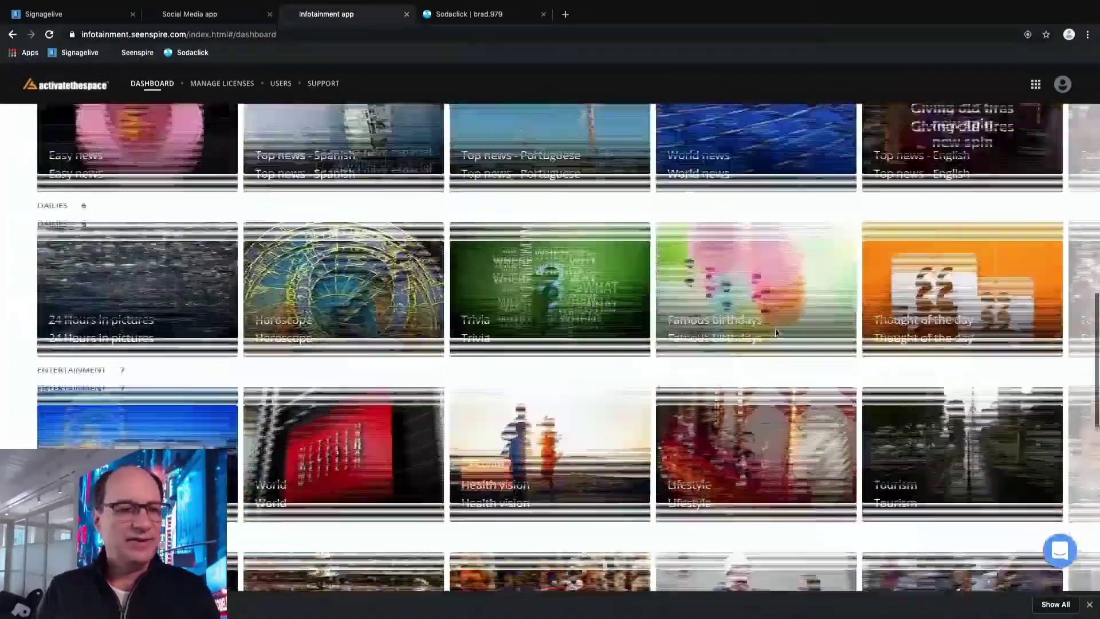
scroll(777, 333, up, 4)
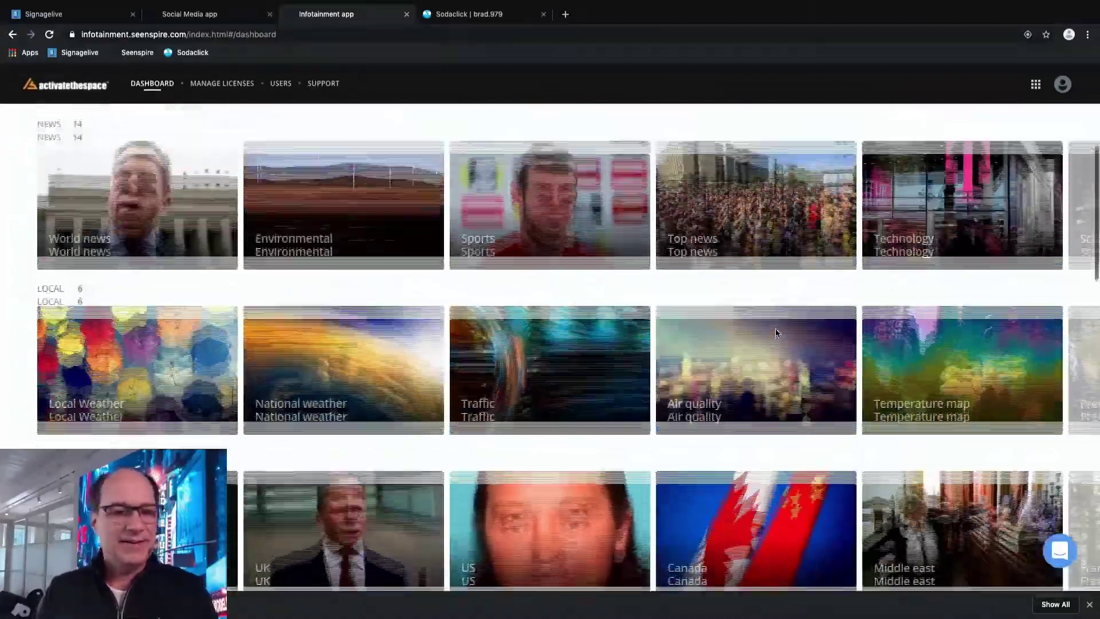
scroll(777, 332, down, 6)
mouse_move(777, 332)
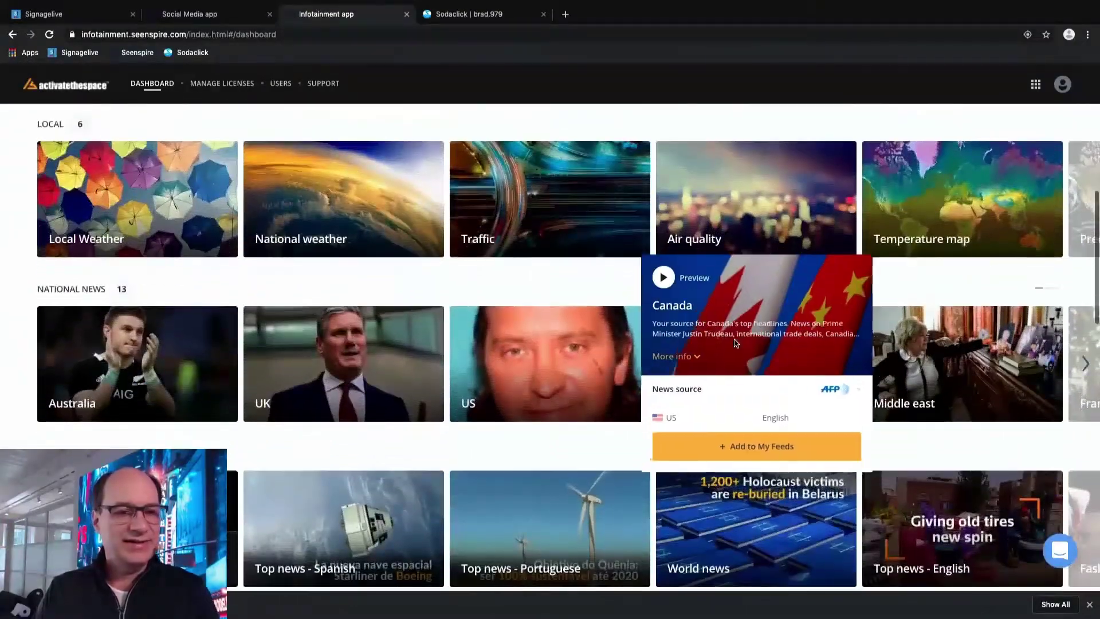
- Enter the ZIP code as the Traffic feed's location, choose the first suggested place and add the feed to My Feeds
mouse_move(562, 240)
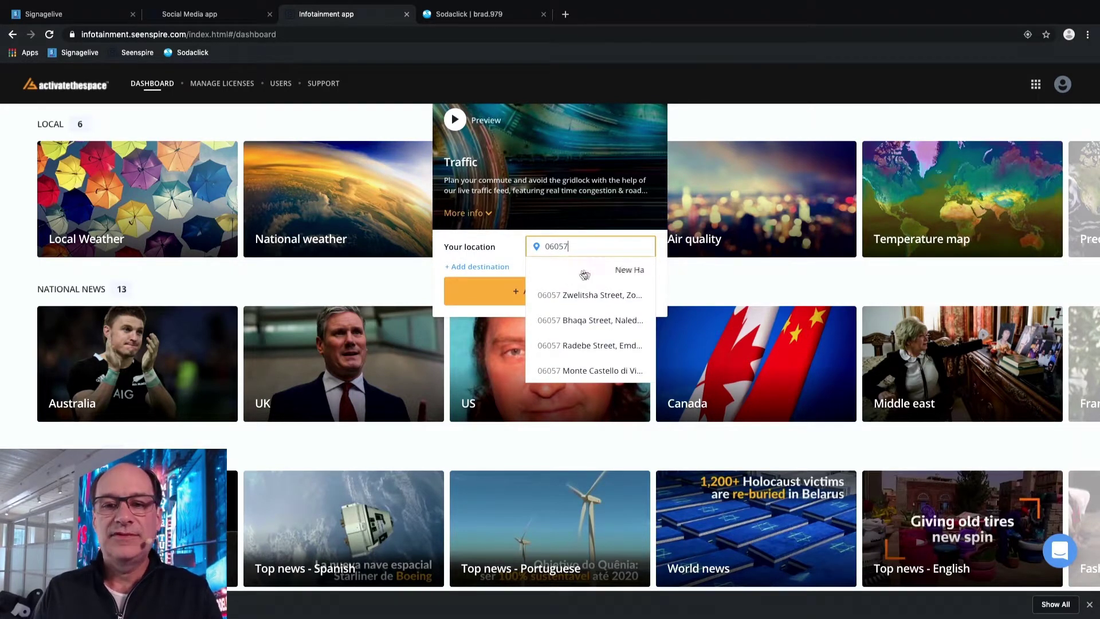
click(585, 270)
click(549, 292)
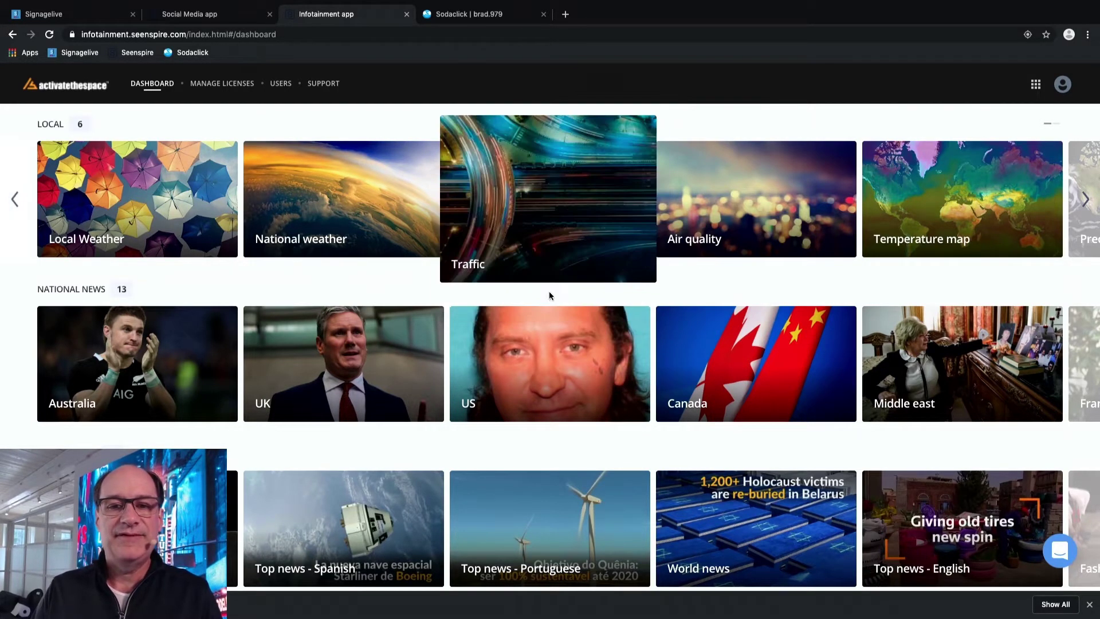
- Preview the New Hartford Traffic feed in My Feeds and copy its feed URL
scroll(551, 297, down, 5)
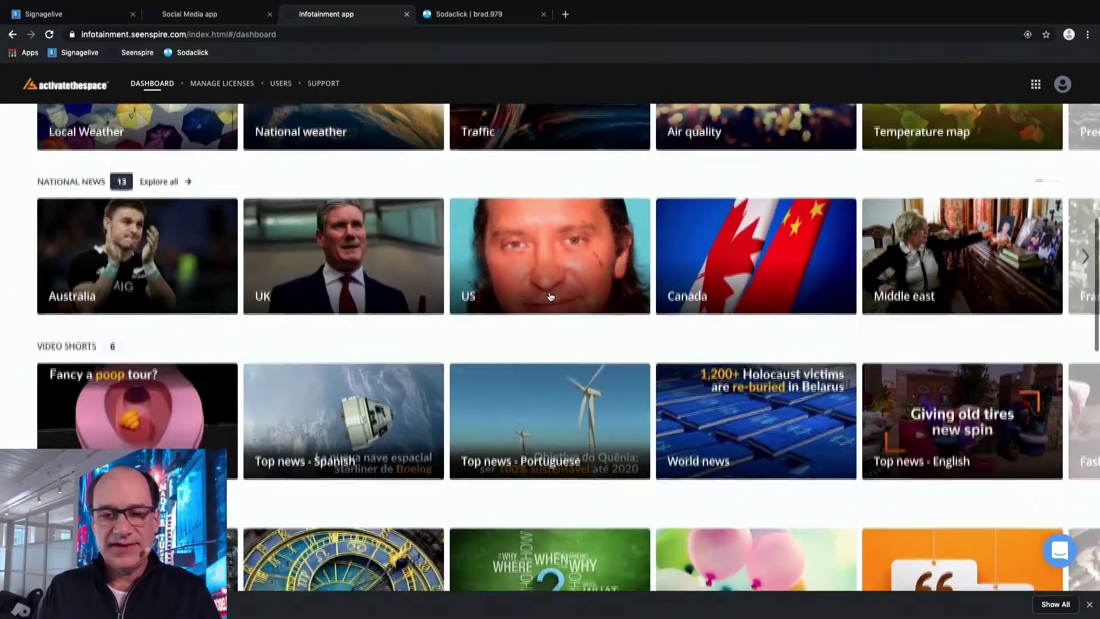
scroll(549, 296, up, 10)
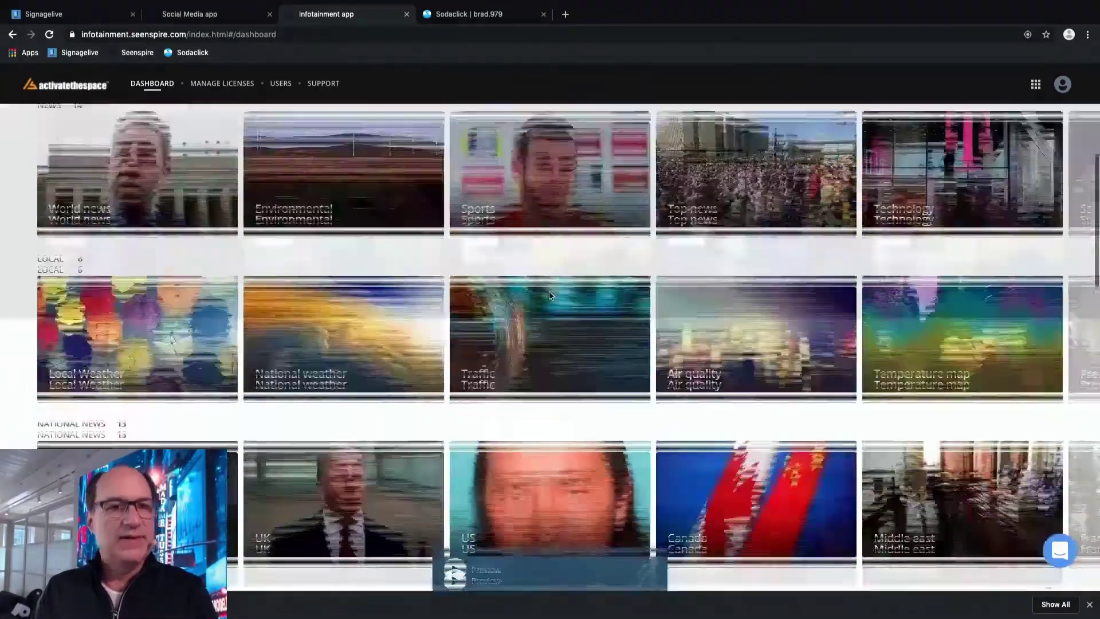
mouse_move(133, 257)
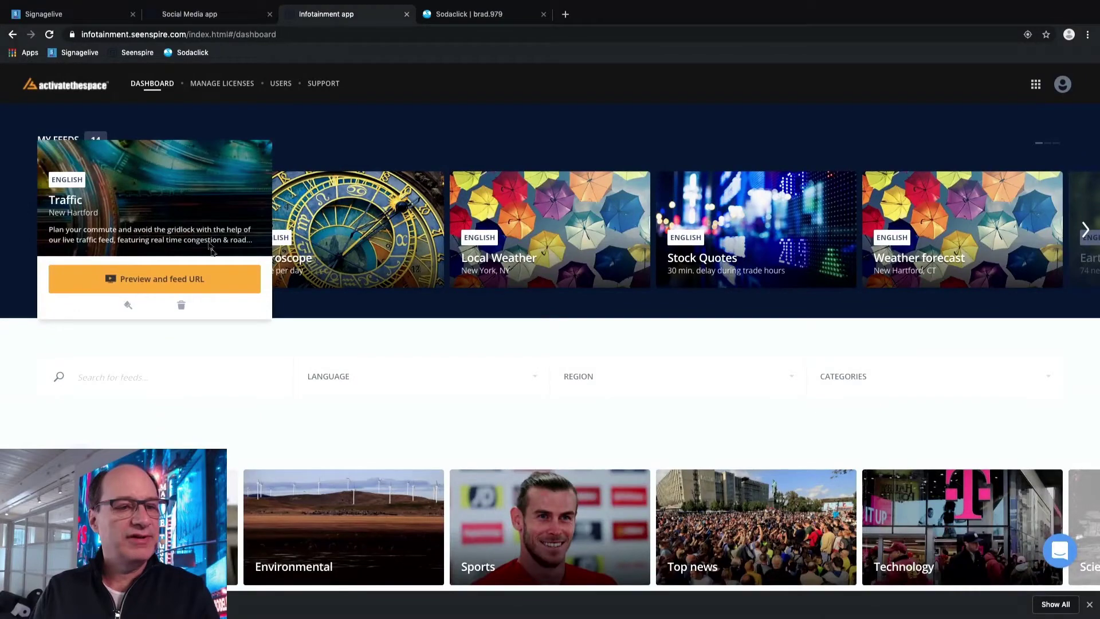
click(187, 280)
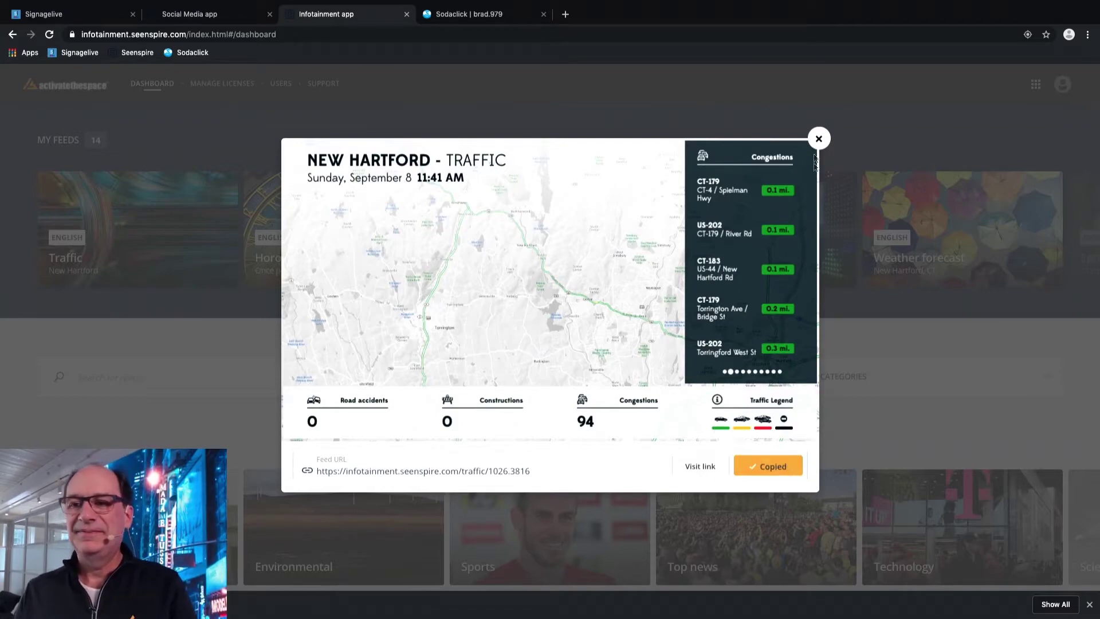
click(819, 138)
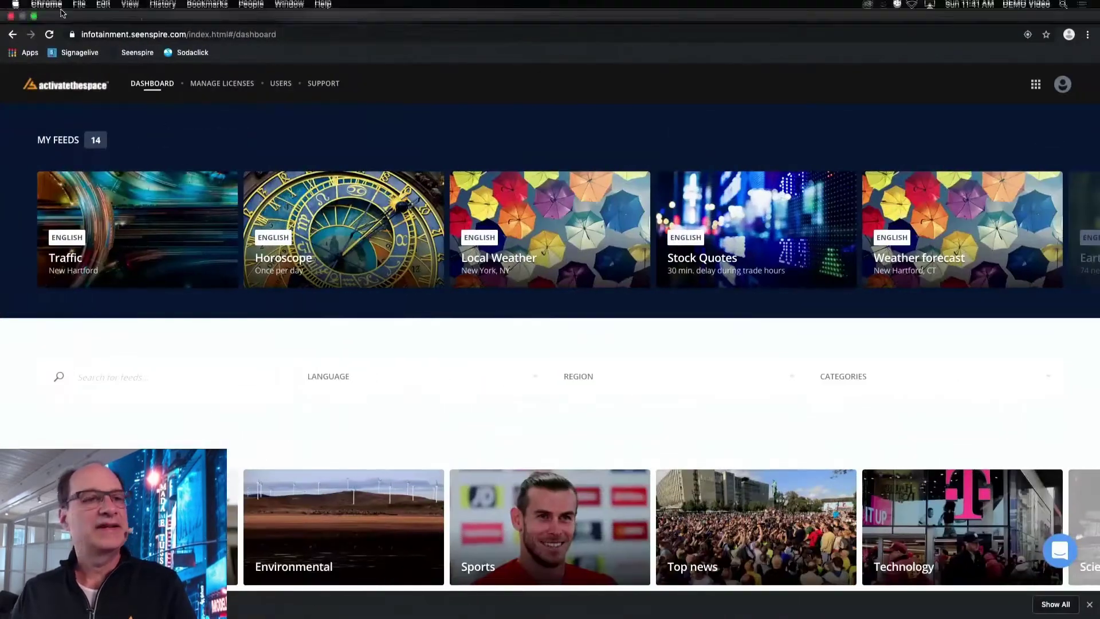
- Switch to Signagelive and create a web media asset named Traffic NH that uses the copied https feed URL
click(61, 13)
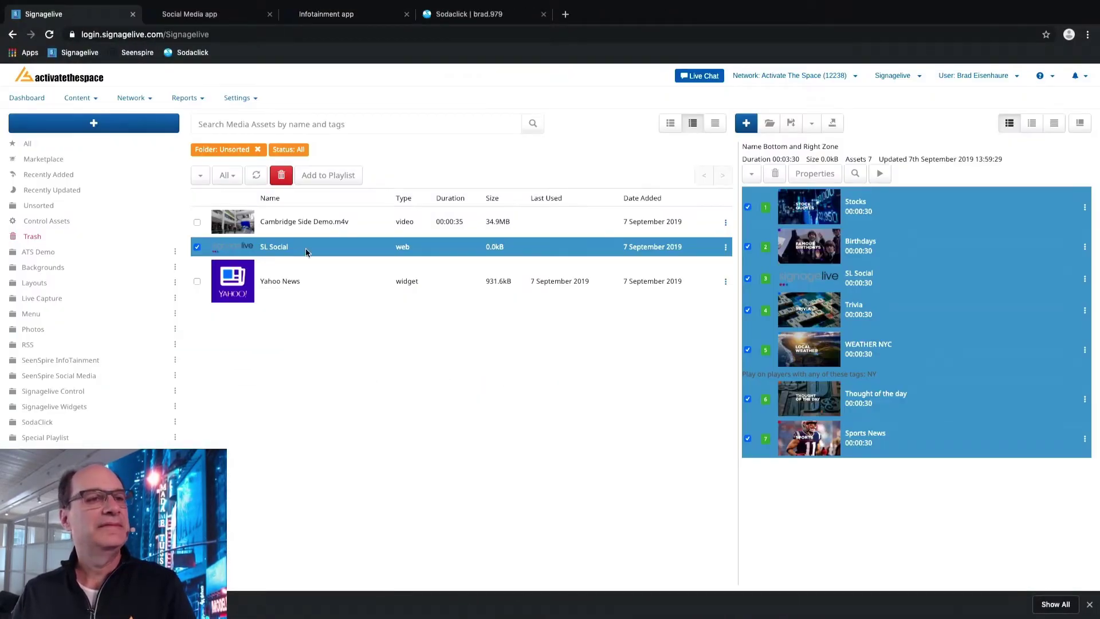
click(93, 122)
click(44, 172)
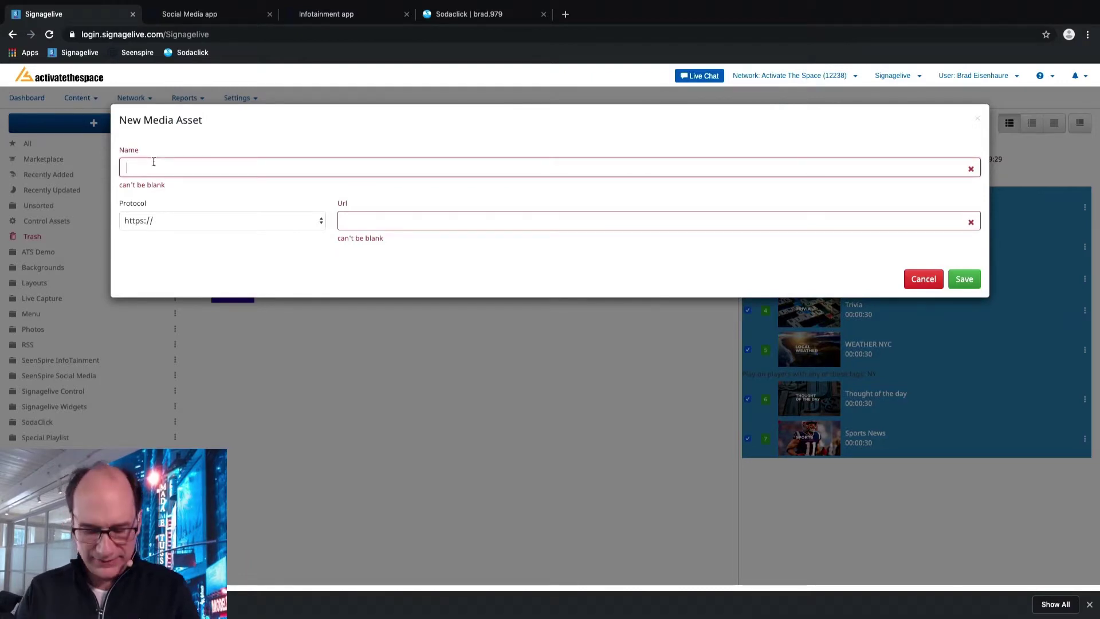
text(Traffic NH)
click(373, 208)
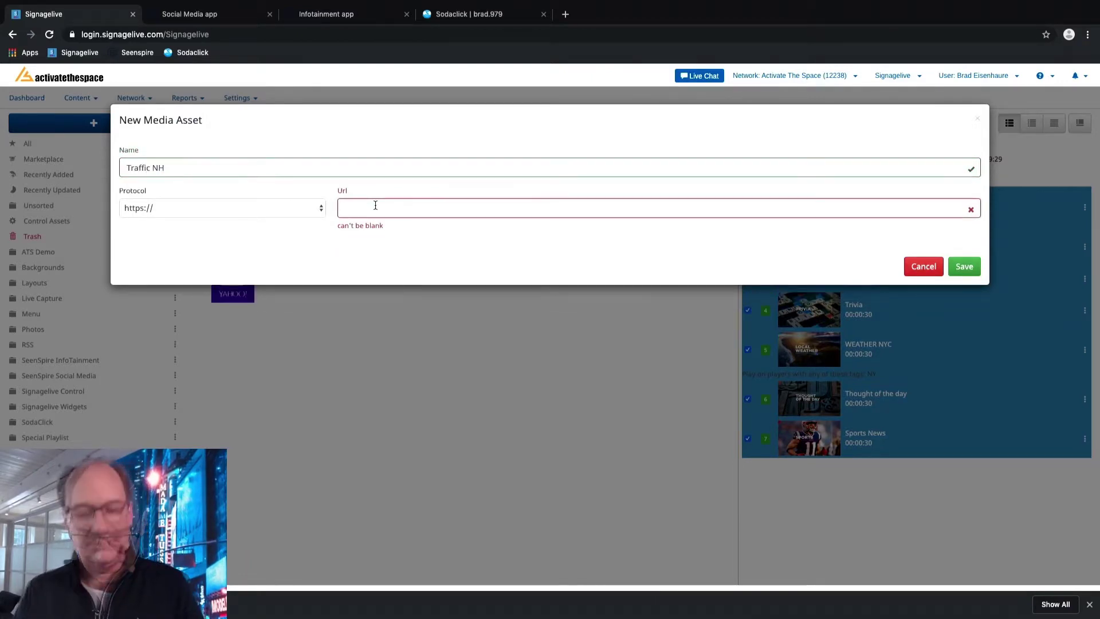
key(ctrl+v)
click(964, 254)
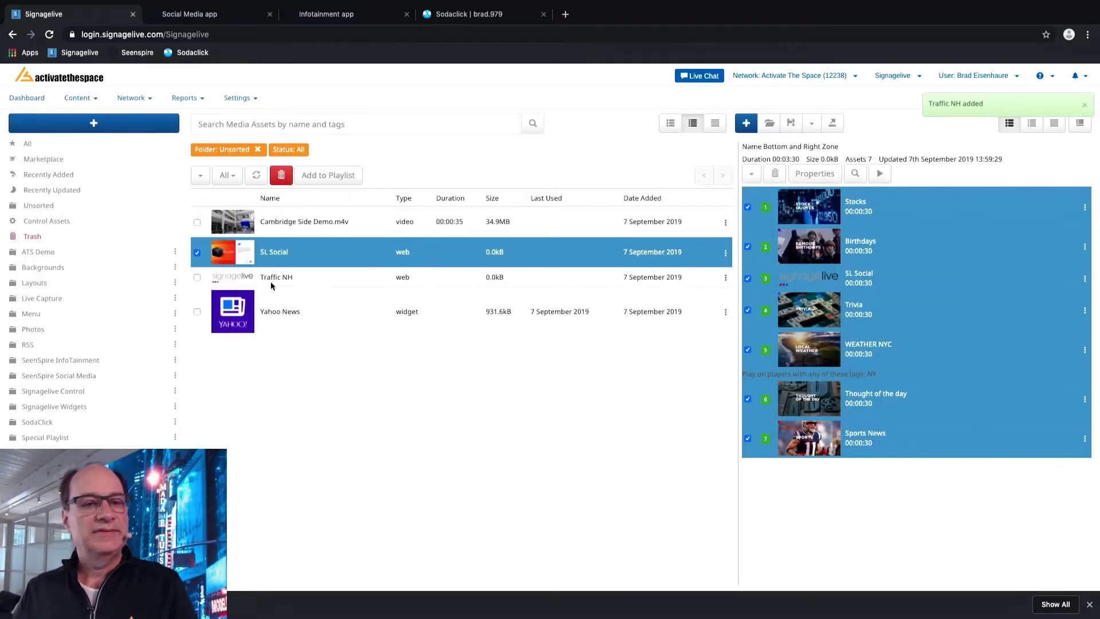
- Place Traffic NH between Trivia and WEATHER NYC in the playlist, and restrict it to players matching any tag, with tag 06057
click(287, 280)
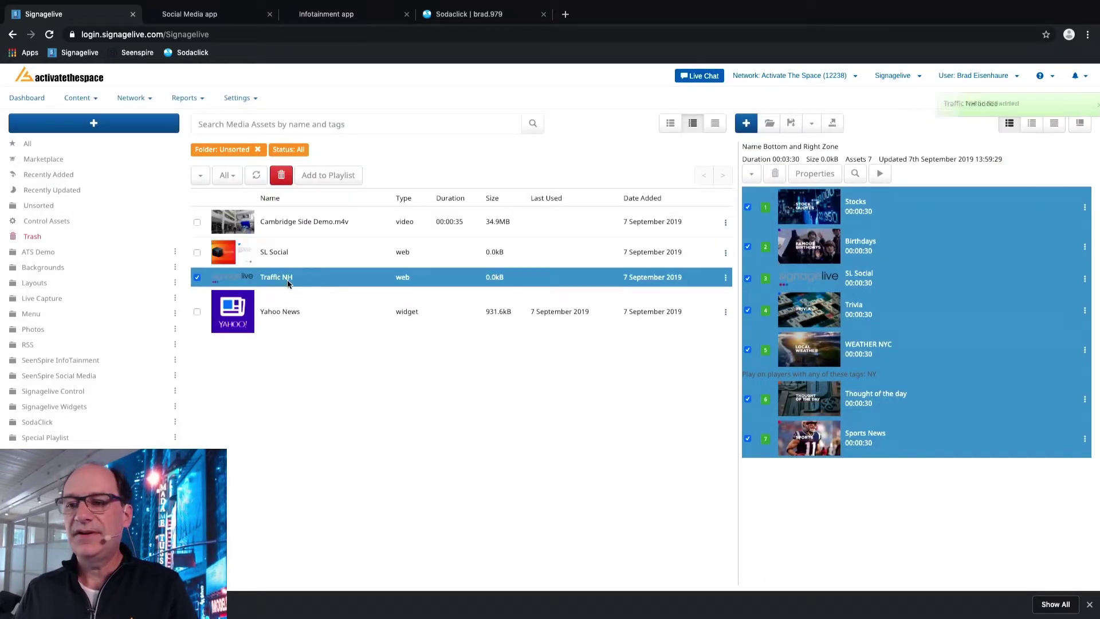
drag(287, 279, 829, 371)
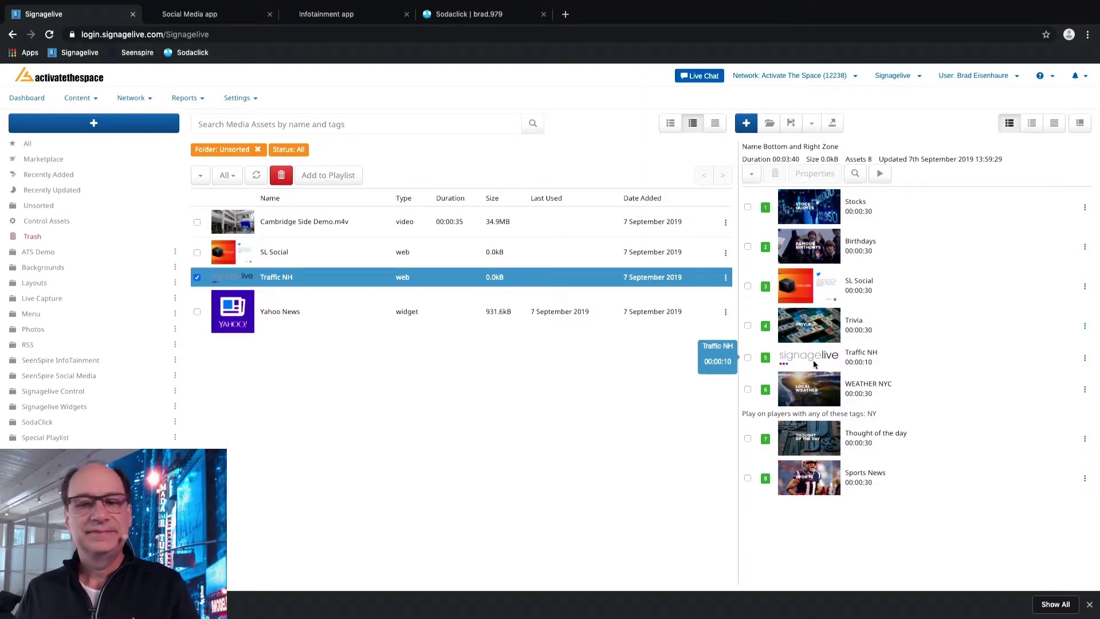
double_click(817, 359)
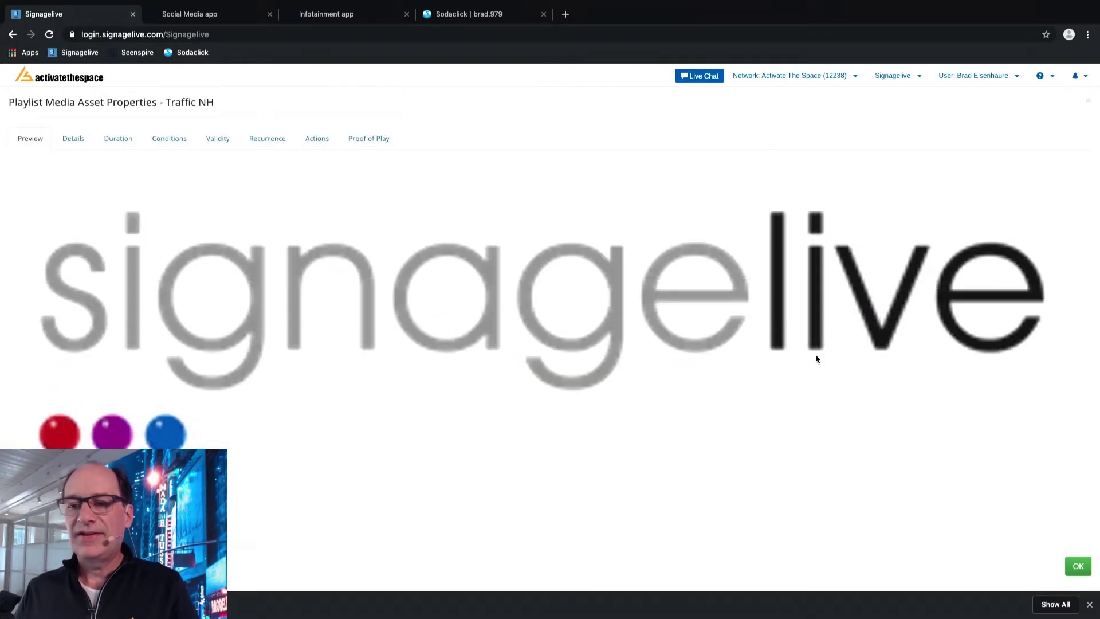
click(164, 140)
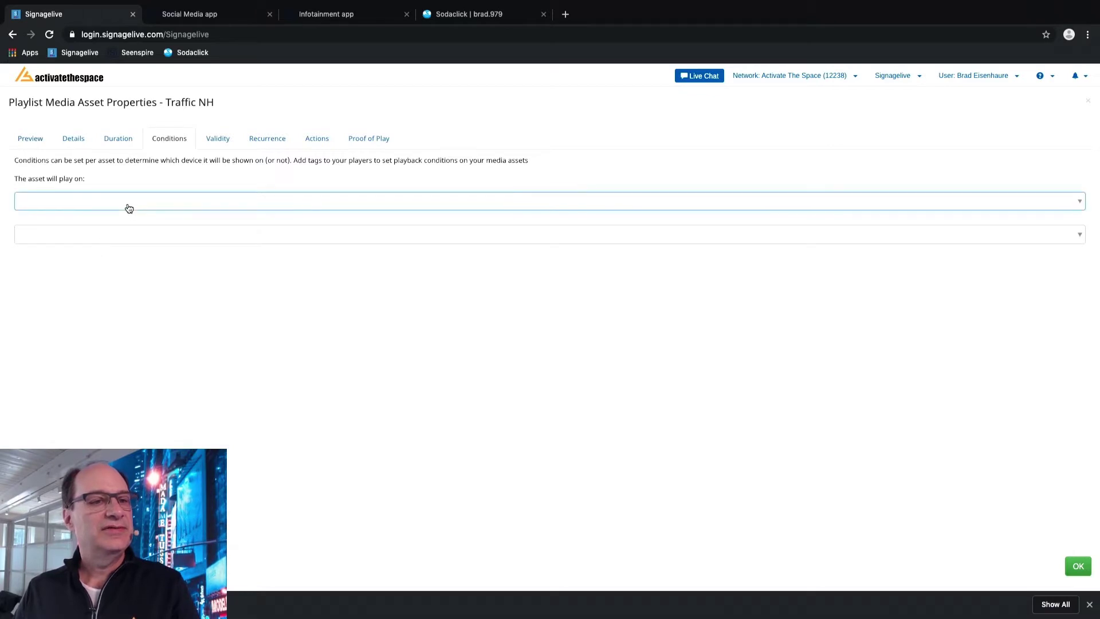
click(147, 203)
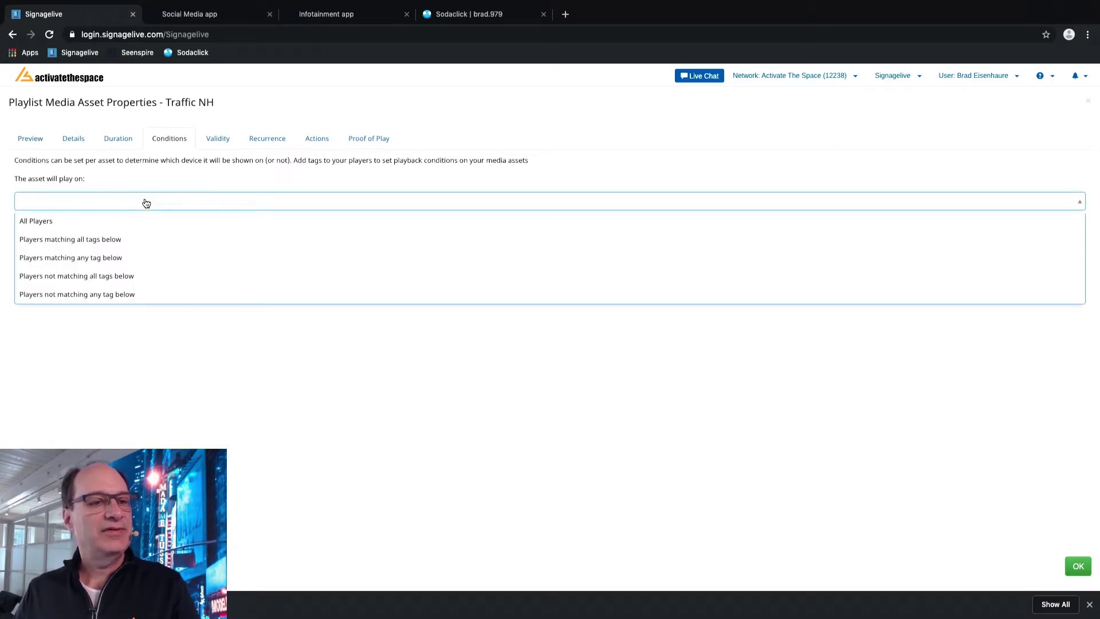
click(87, 257)
click(84, 235)
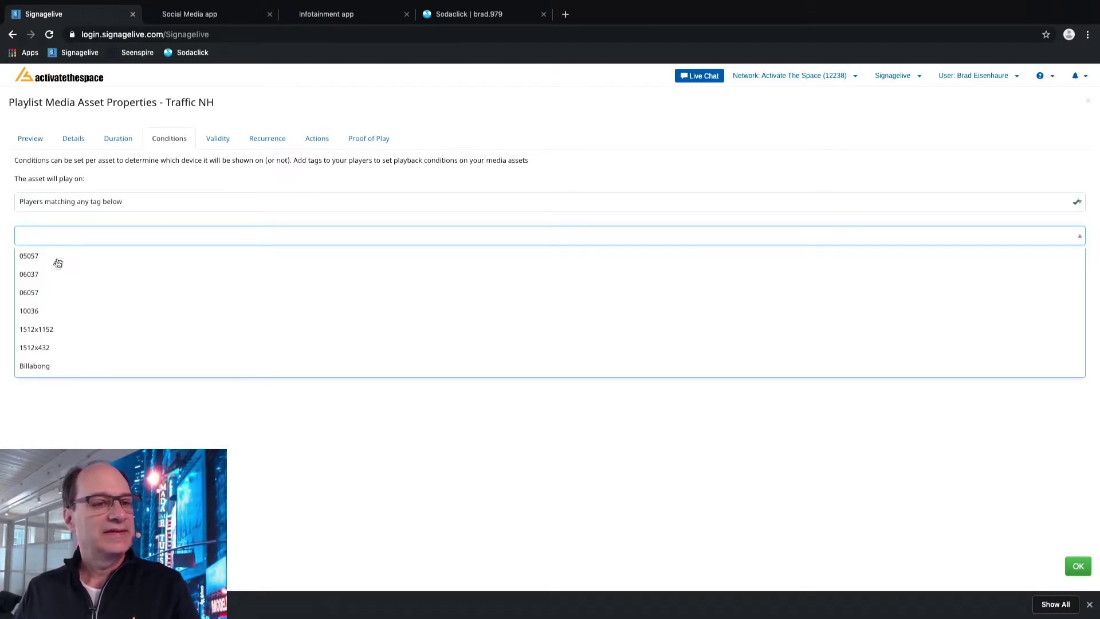
click(30, 293)
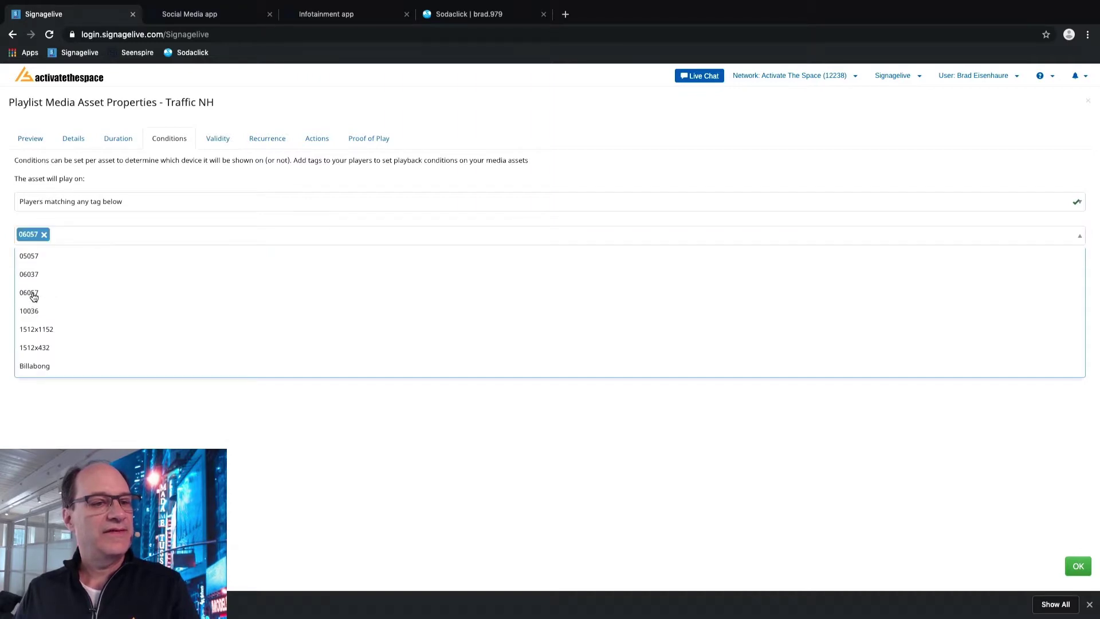
click(1082, 502)
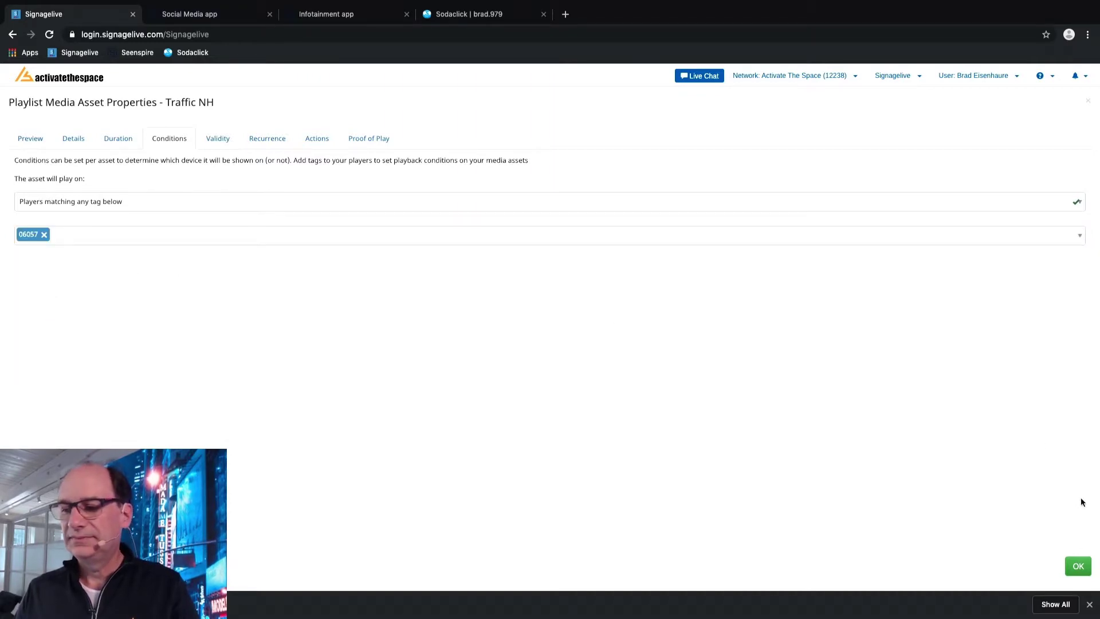
click(1078, 568)
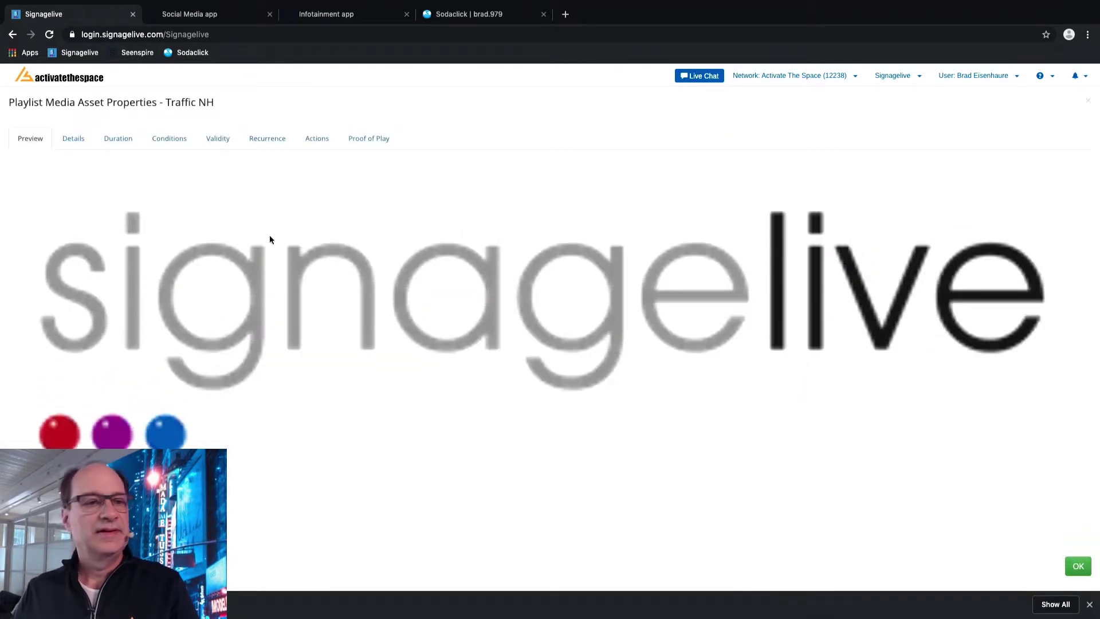
- Set the playback duration of Traffic NH in the playlist to 15 seconds
click(118, 138)
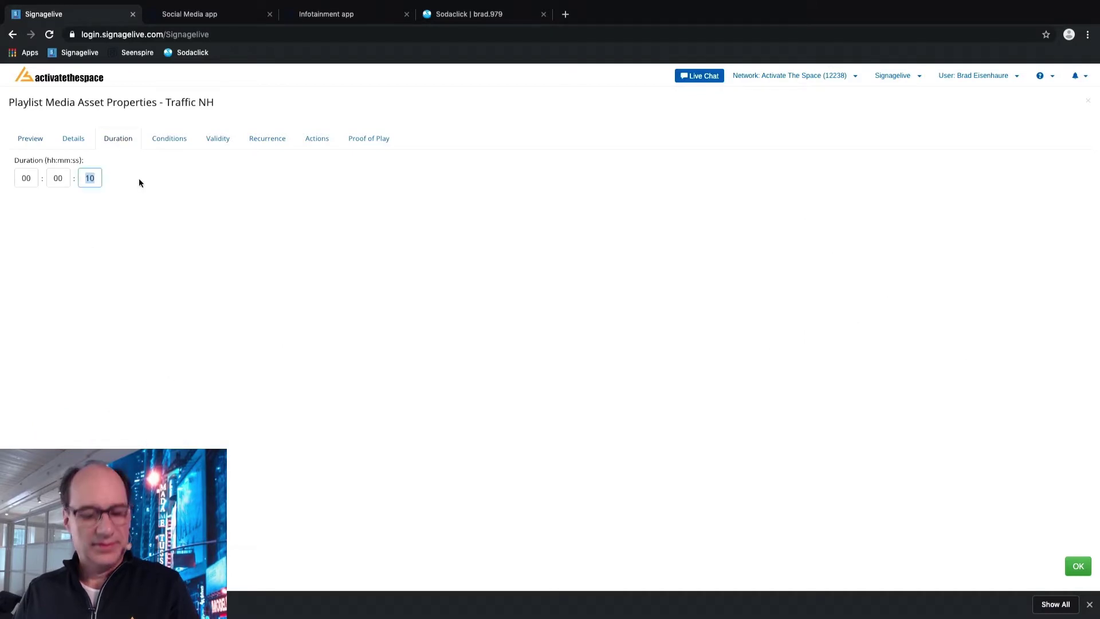
text(30)
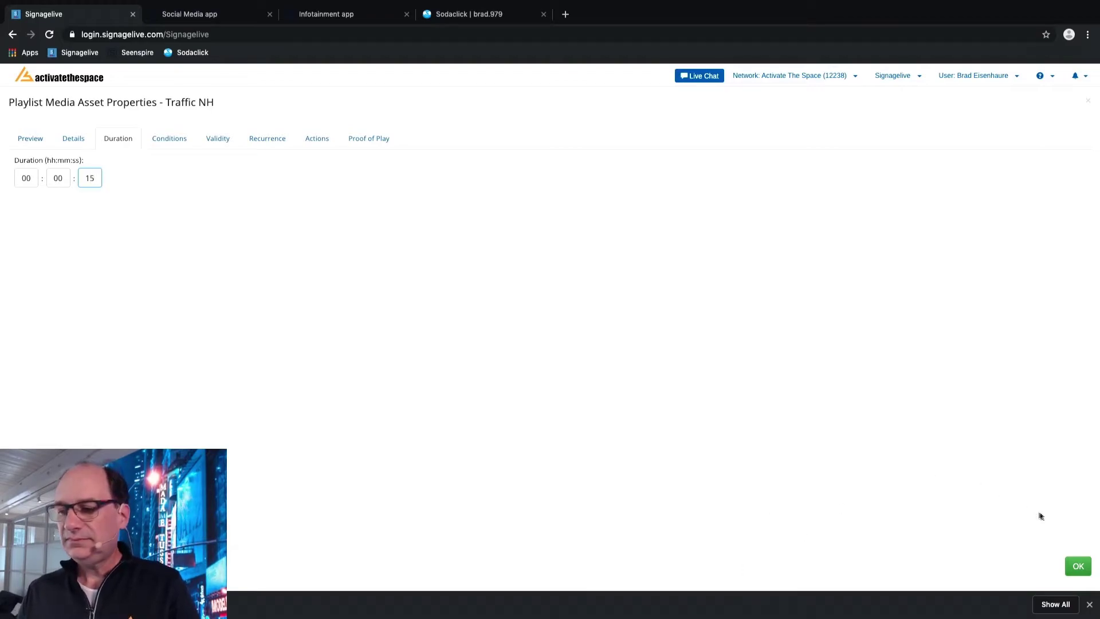
click(1076, 566)
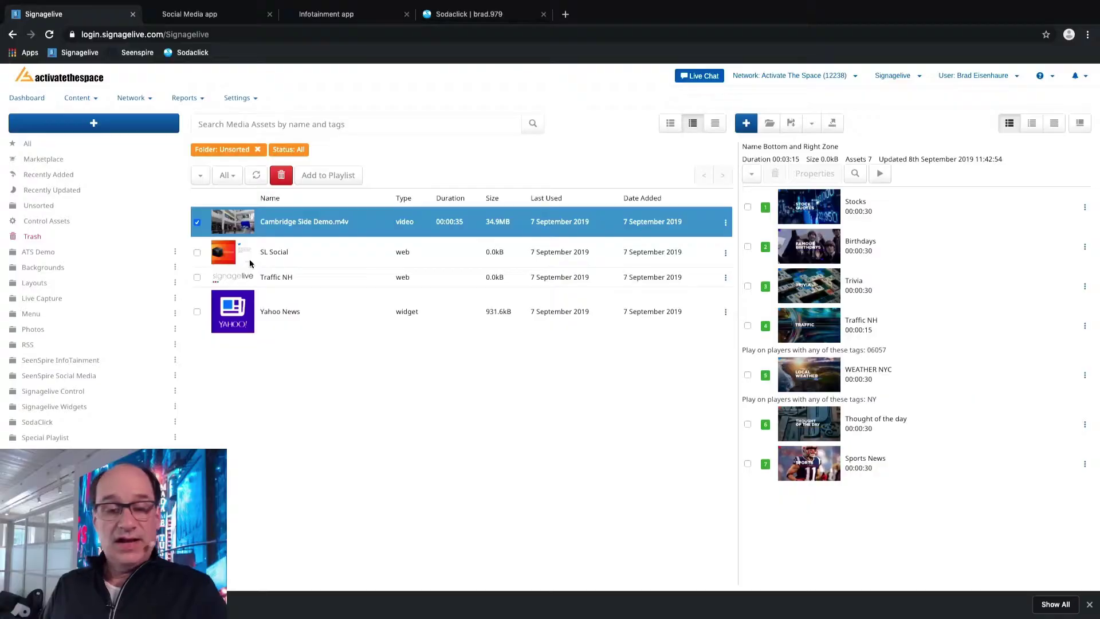
- Insert SL Social after Traffic NH and save the Bottom and Right Zone playlist
drag(250, 259, 867, 396)
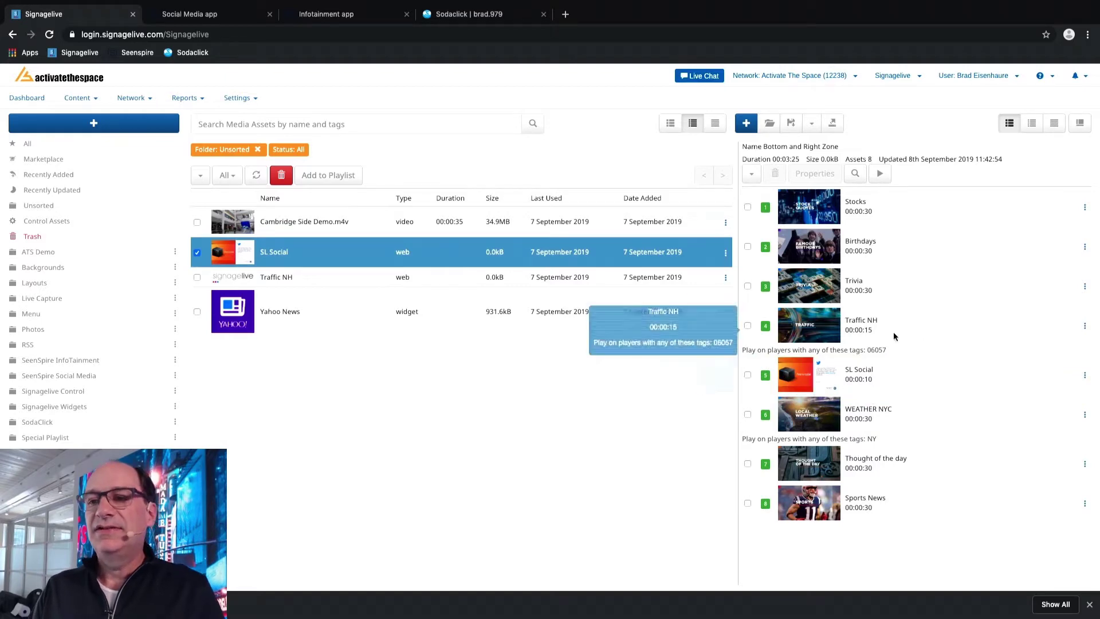
click(792, 123)
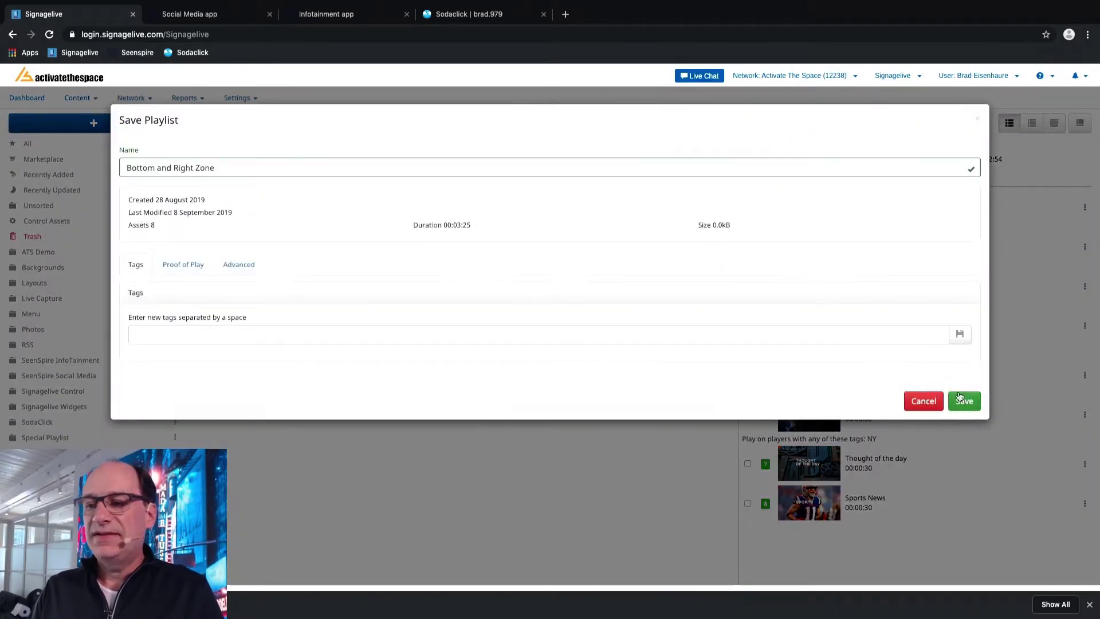
click(965, 400)
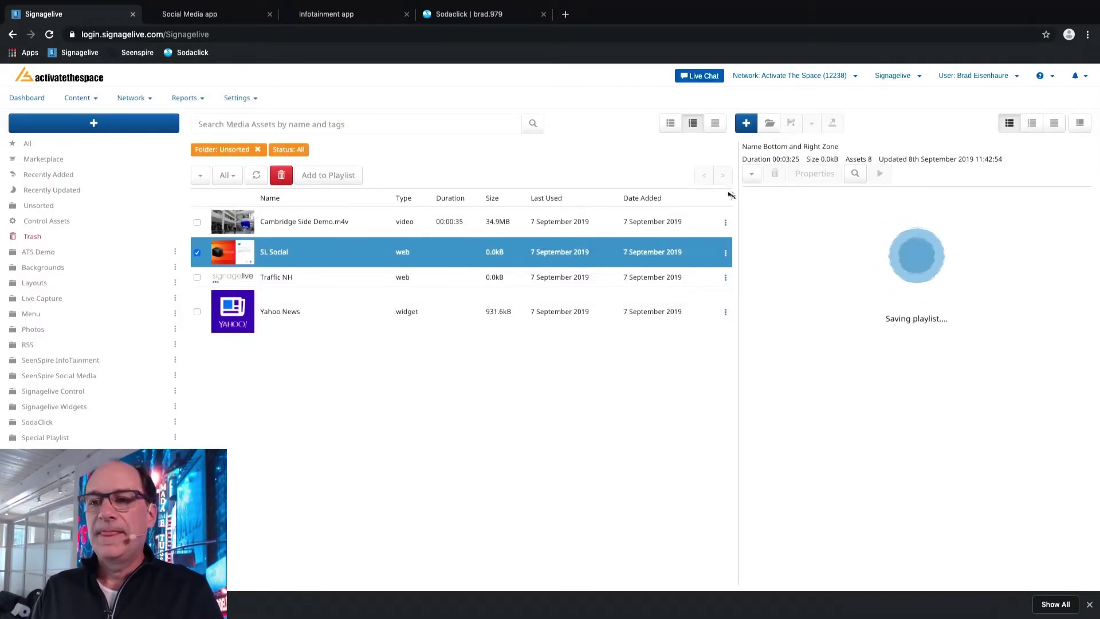
- Load the Top and Left Zone playlist, add Cambridge Side Demo.m4v as its first asset and save it
click(770, 123)
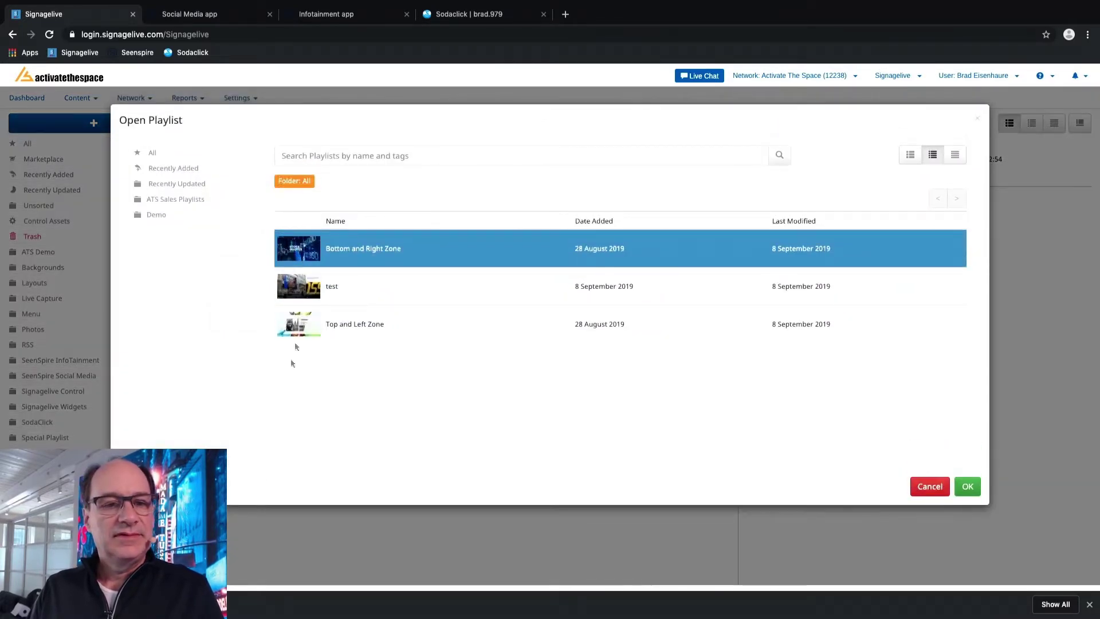
double_click(303, 321)
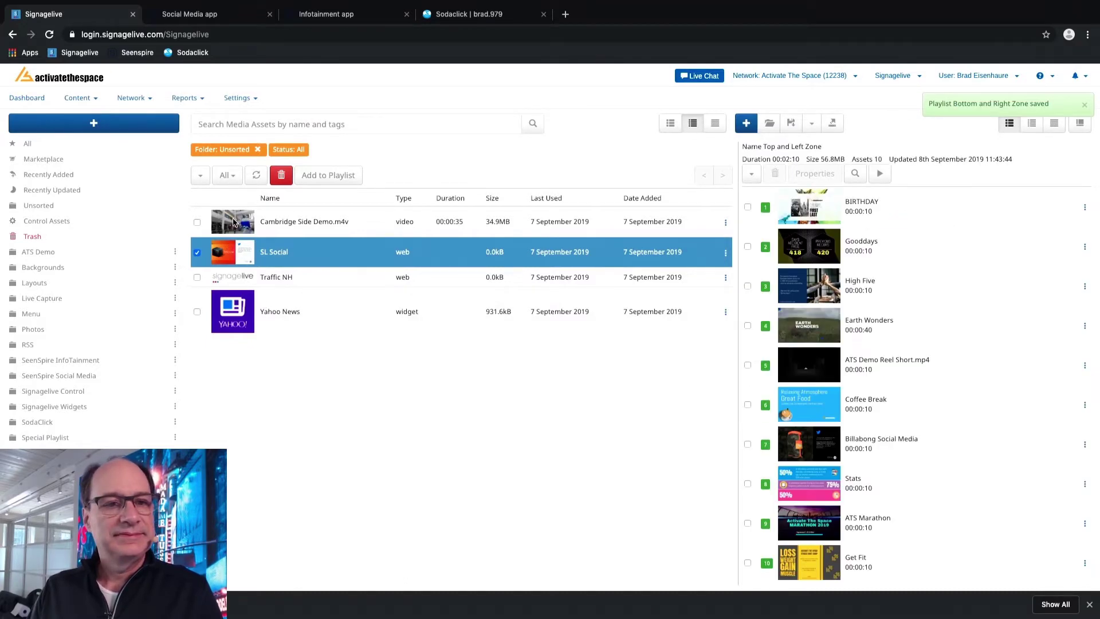
drag(232, 222, 837, 220)
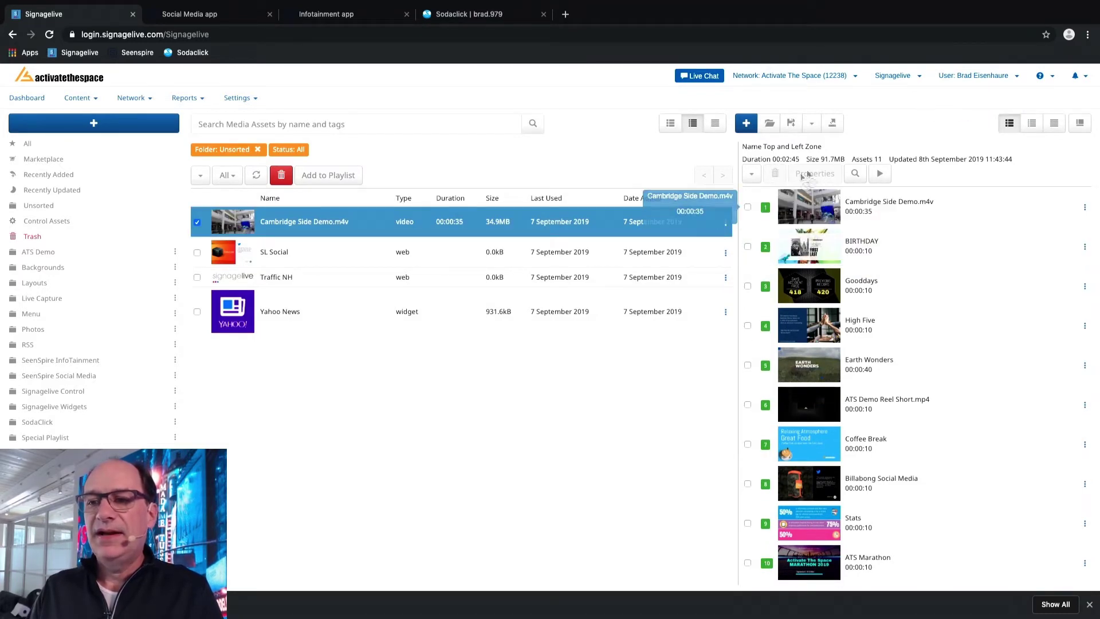
click(791, 123)
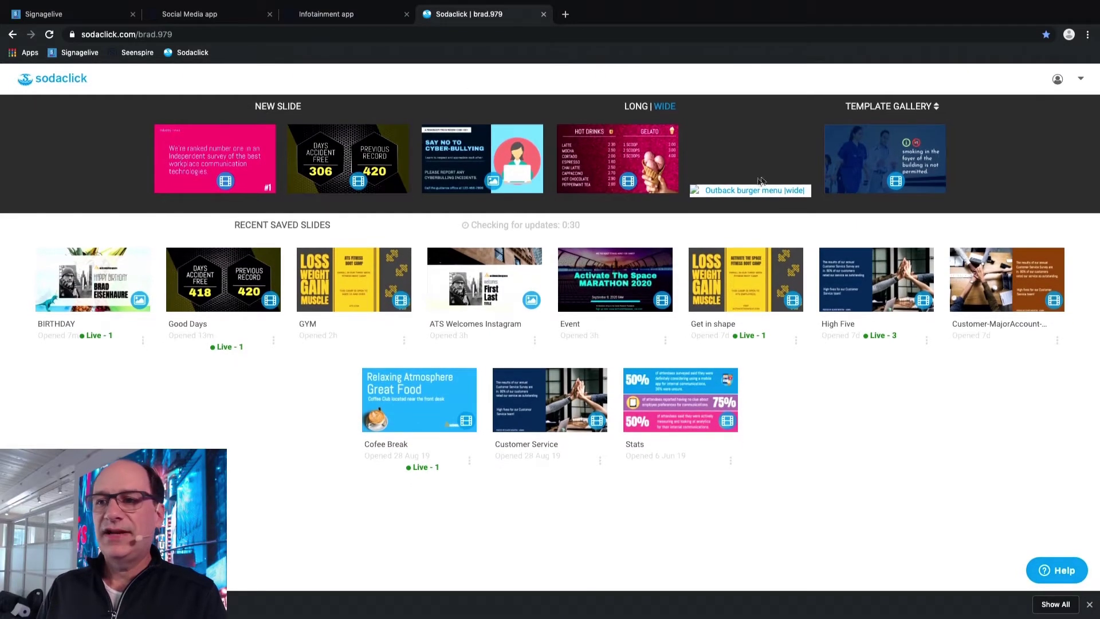
- Look through Sodaclick's template gallery in the long and wide formats, from internal communications and education to food and health
click(883, 106)
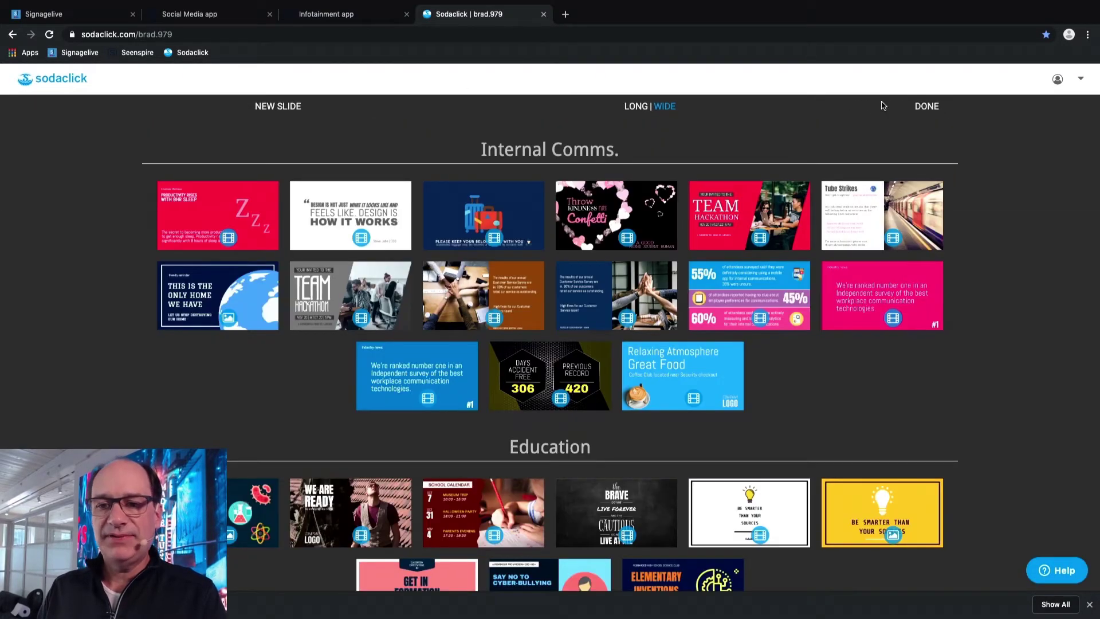
click(633, 109)
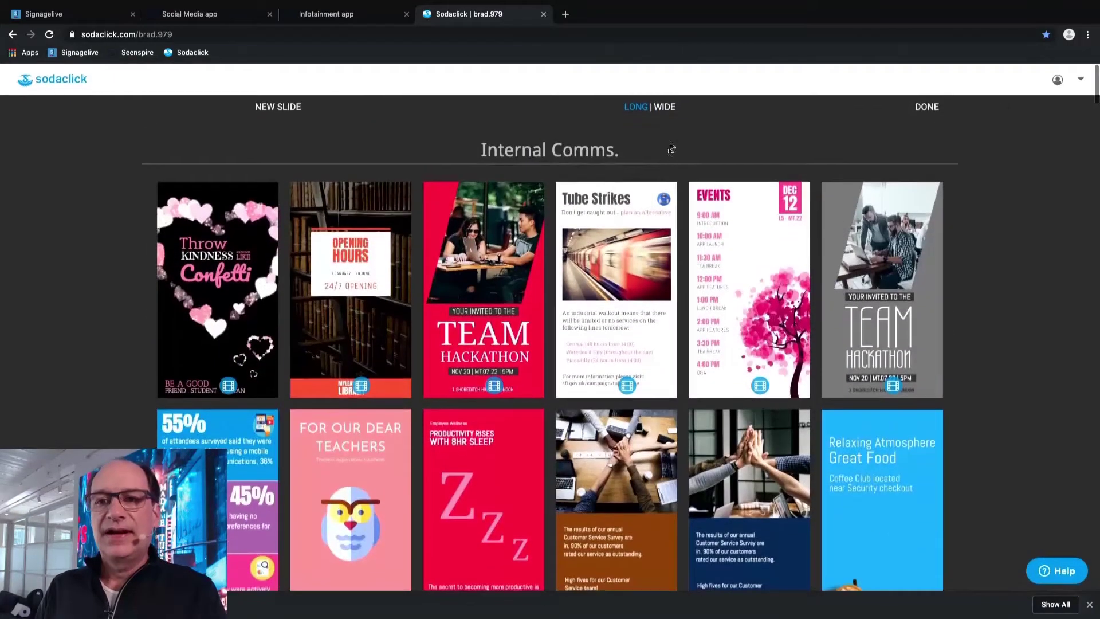
click(664, 106)
scroll(633, 319, down, 3)
scroll(634, 320, down, 5)
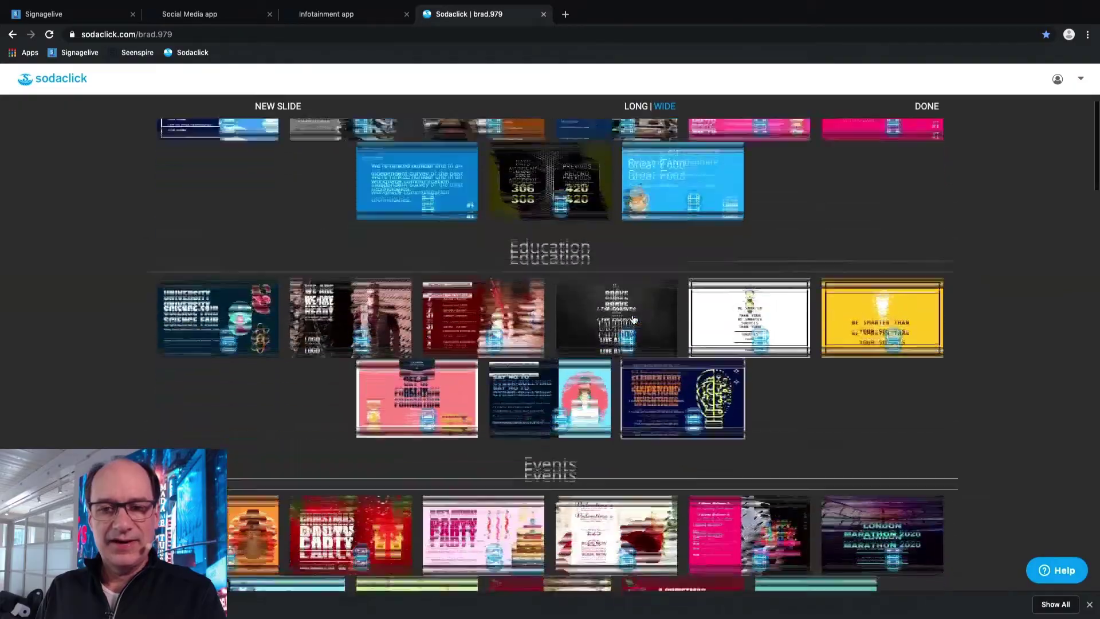
scroll(634, 319, up, 7)
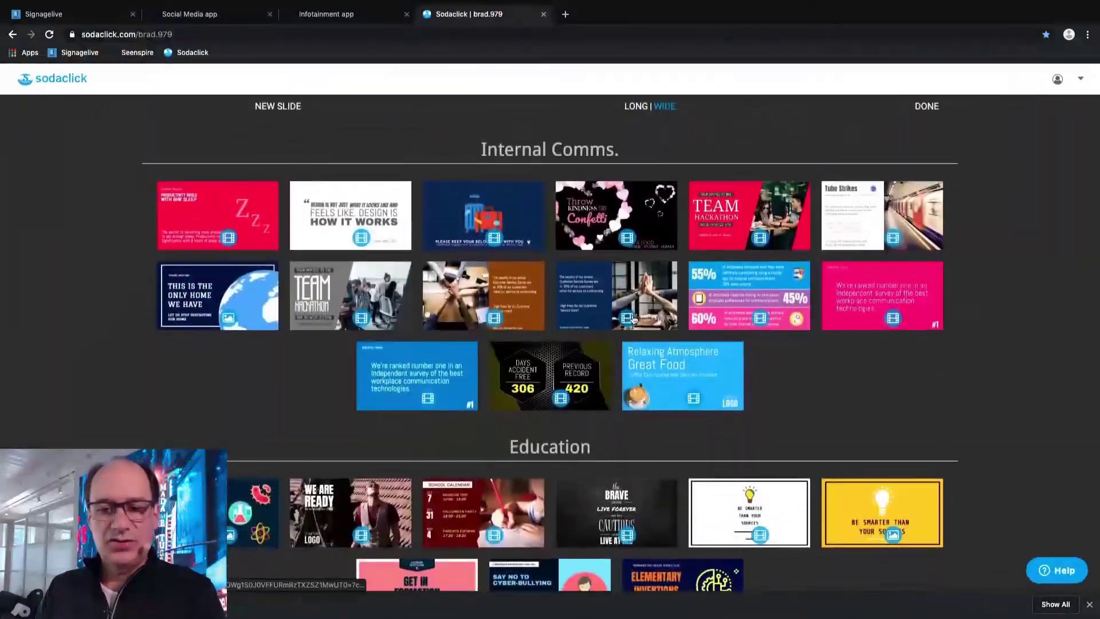
scroll(634, 320, down, 7)
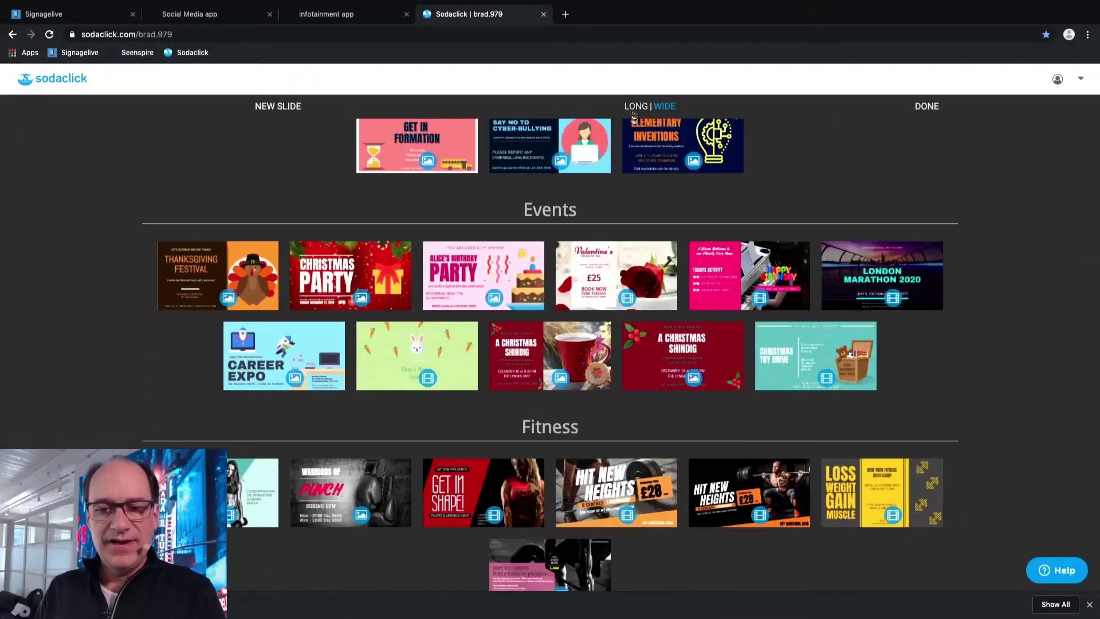
scroll(634, 250, down, 7)
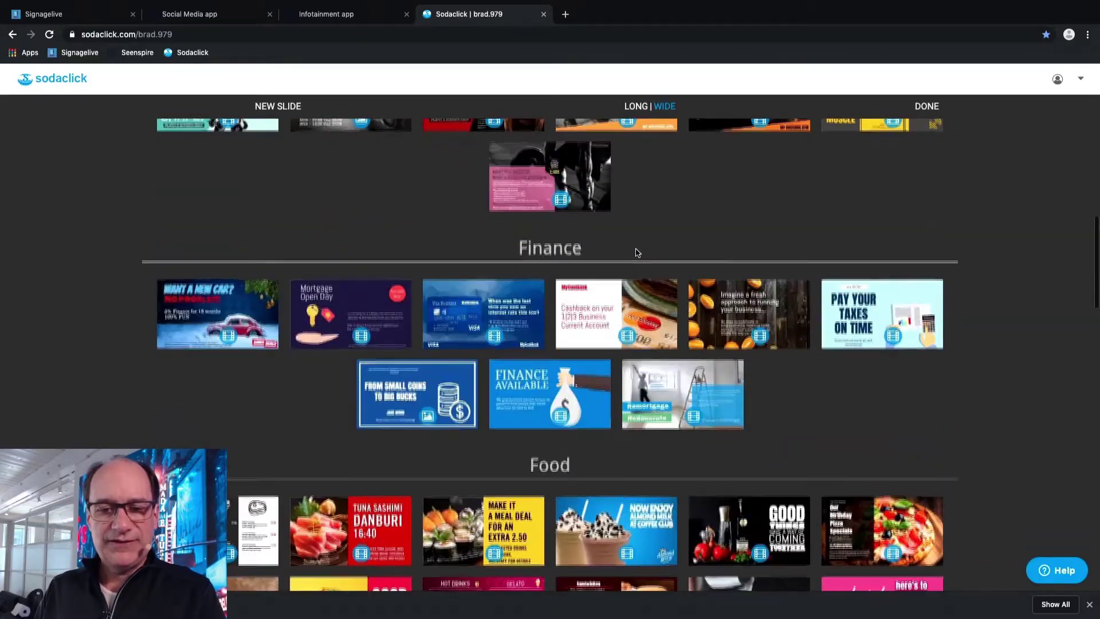
scroll(637, 253, down, 10)
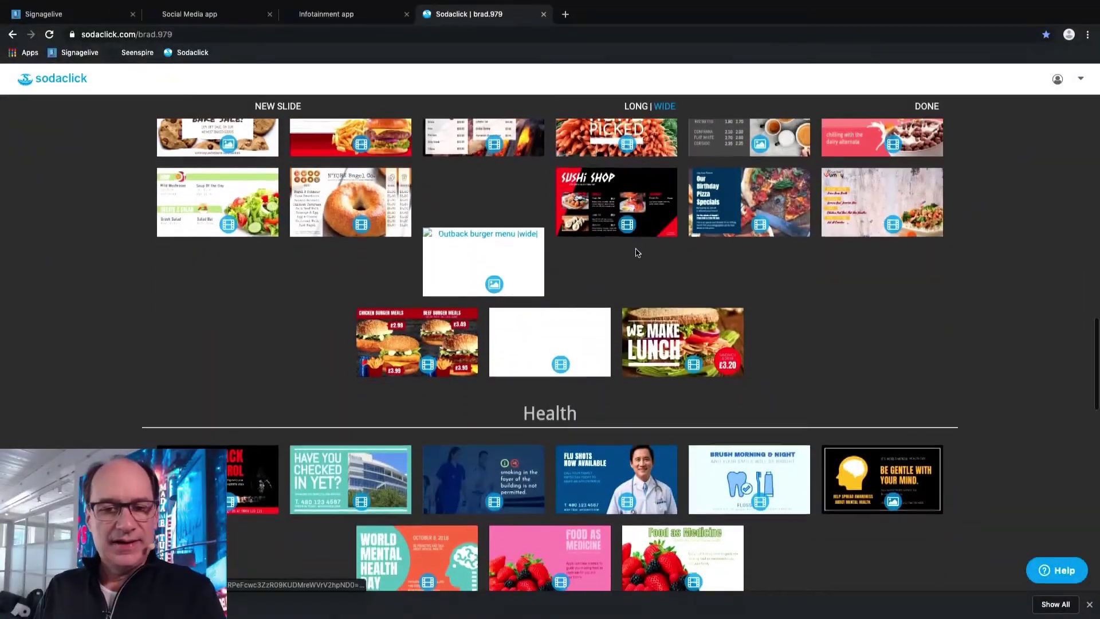
- Open the saved BIRTHDAY slide for editing and continue with the live version instead of making a copy
scroll(638, 253, down, 8)
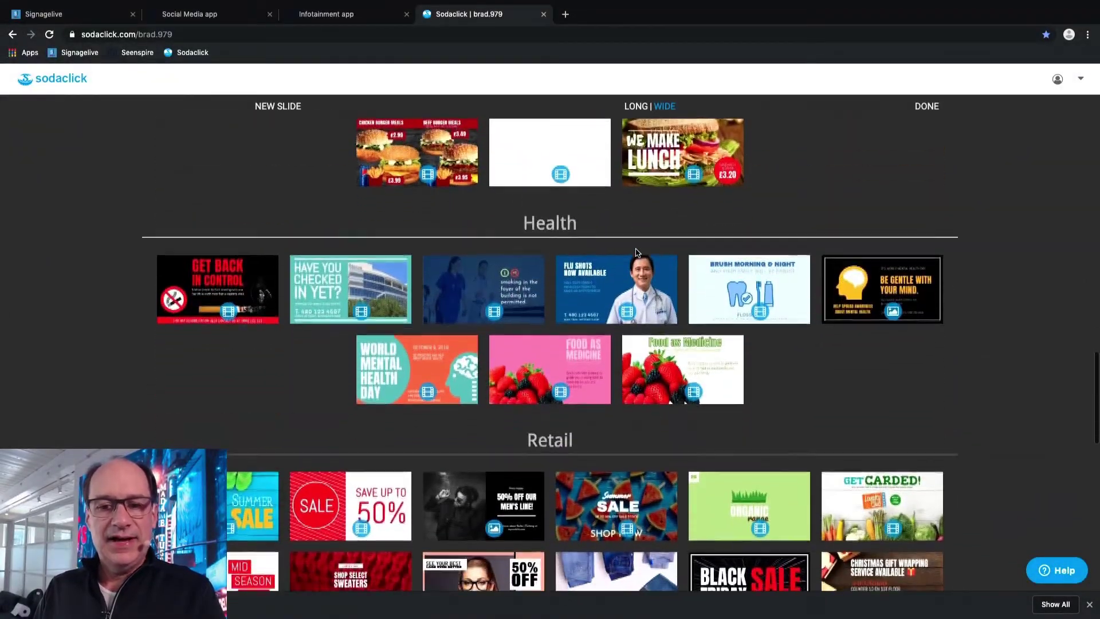
scroll(634, 251, down, 8)
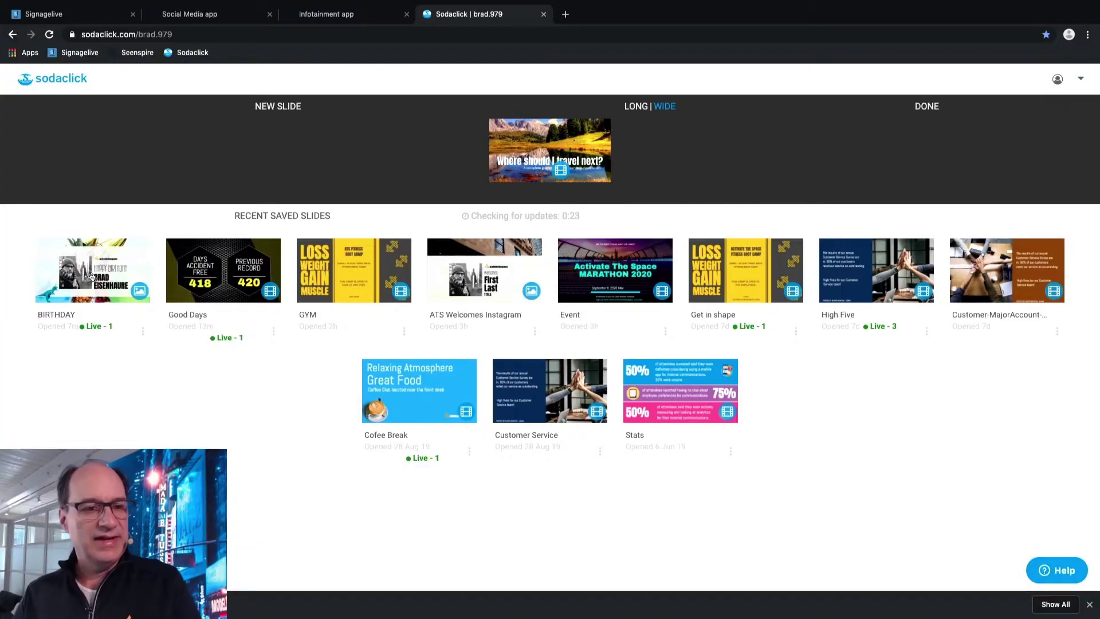
click(125, 275)
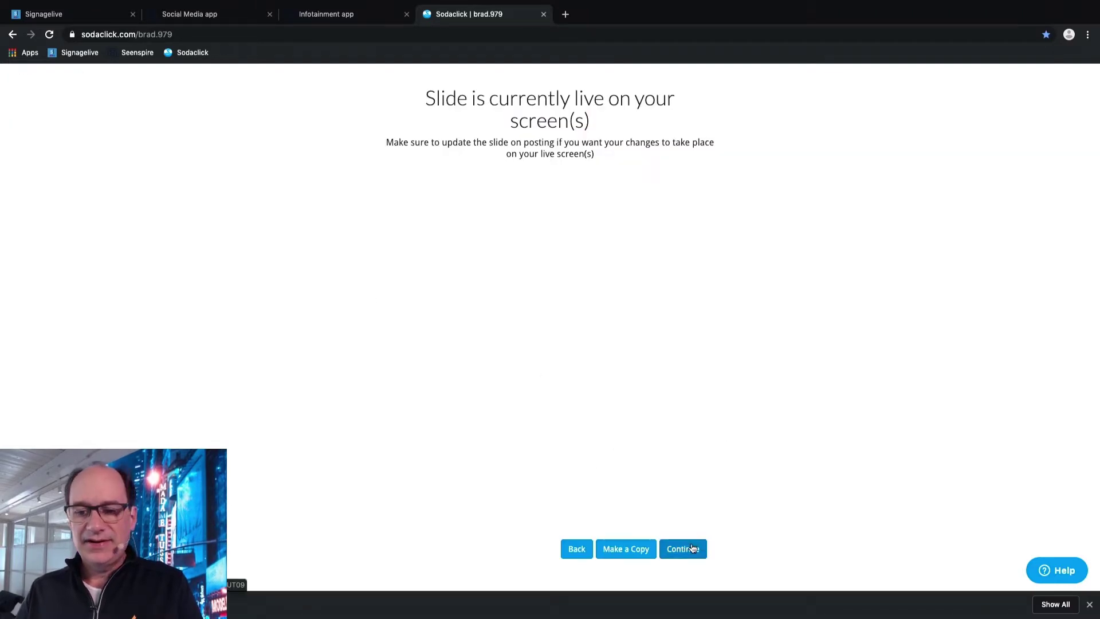
click(693, 549)
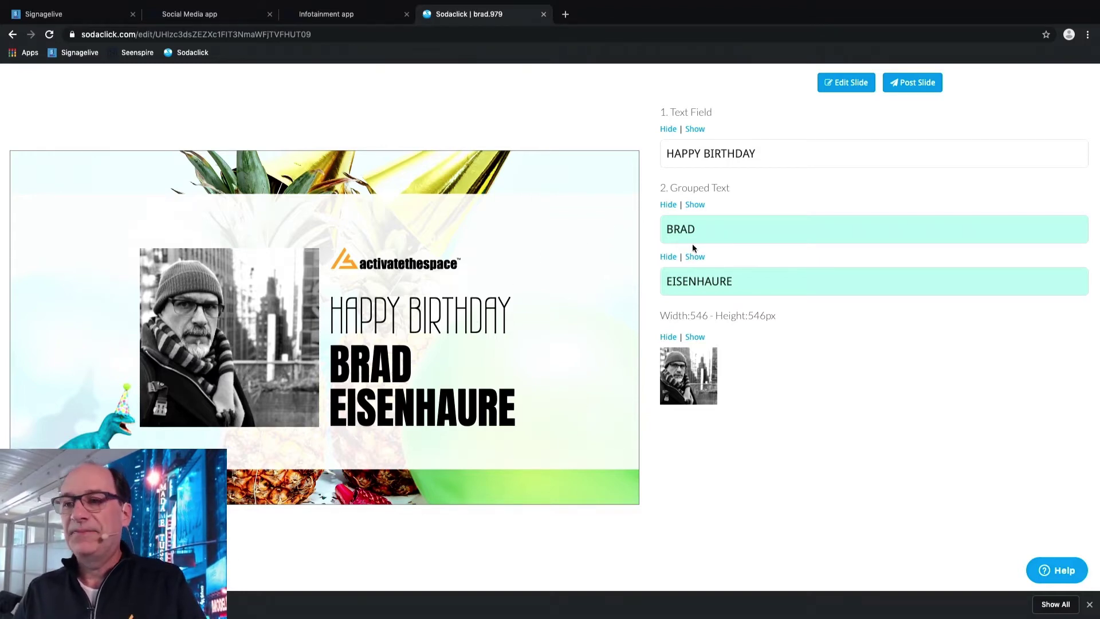
- Replace the portrait on the birthday slide with the Hulk picture from My Assets
click(688, 397)
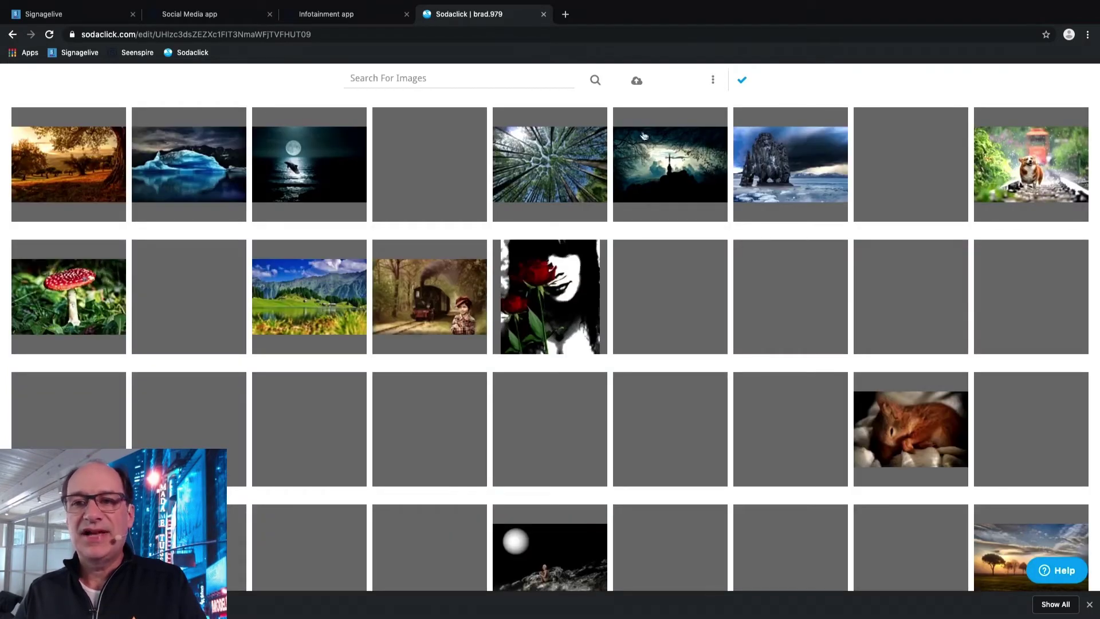
click(713, 81)
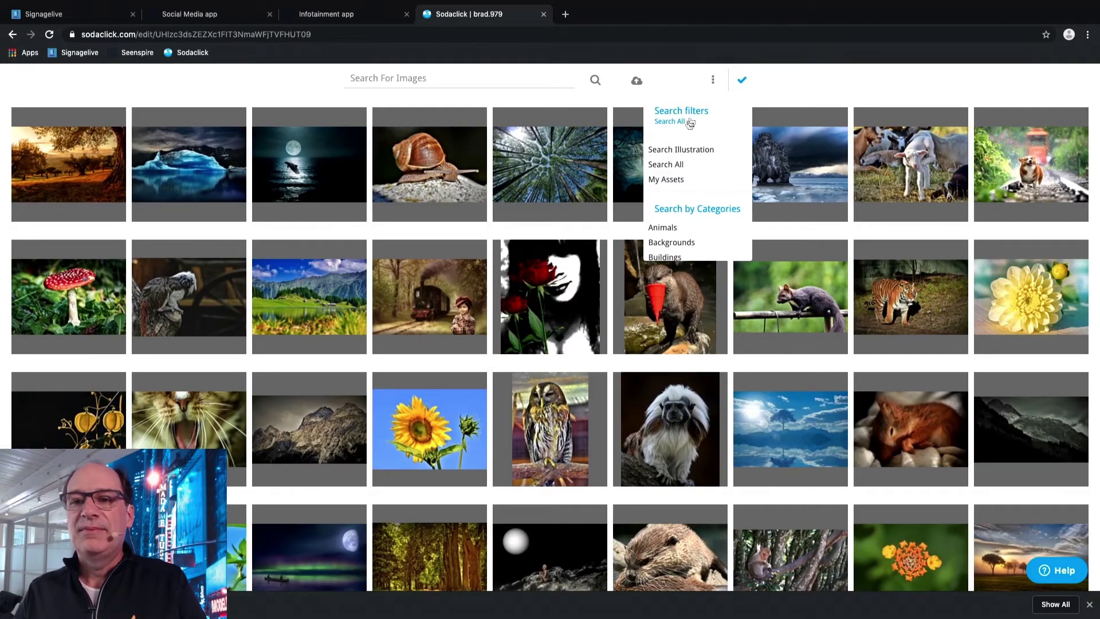
click(664, 180)
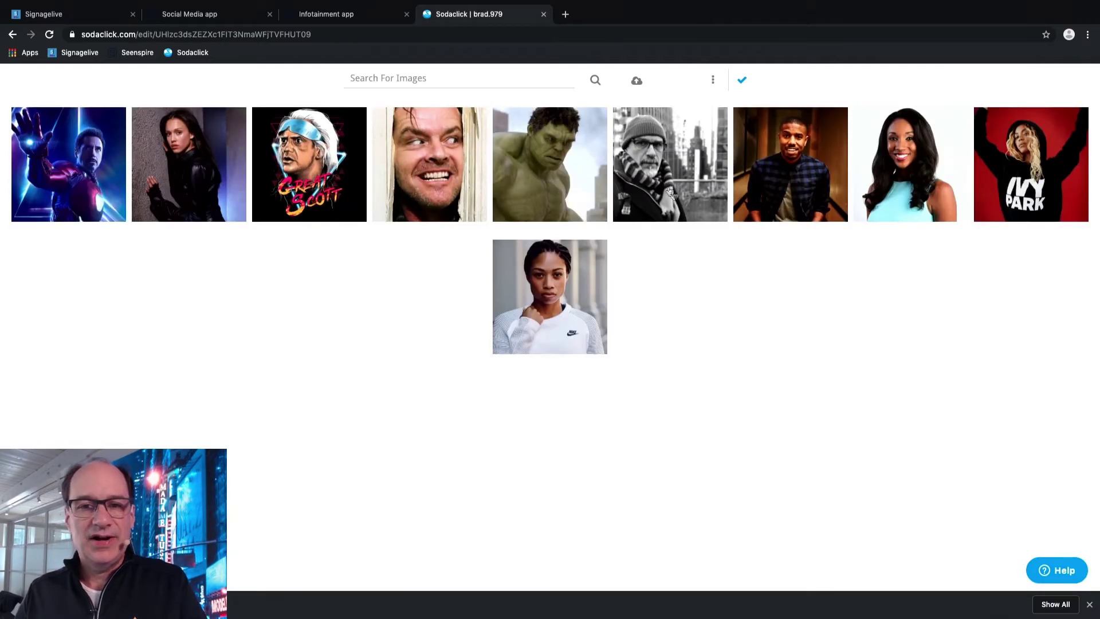
click(526, 200)
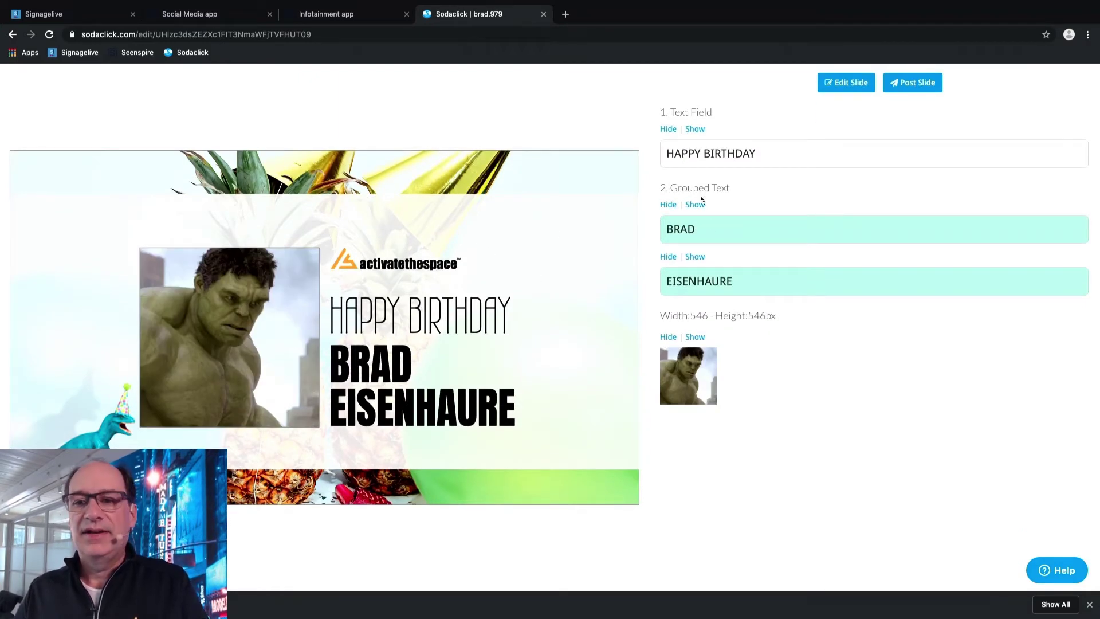
- Set the two grouped text lines under HAPPY BIRTHDAY to Bruce and Banner
text(Hulk)
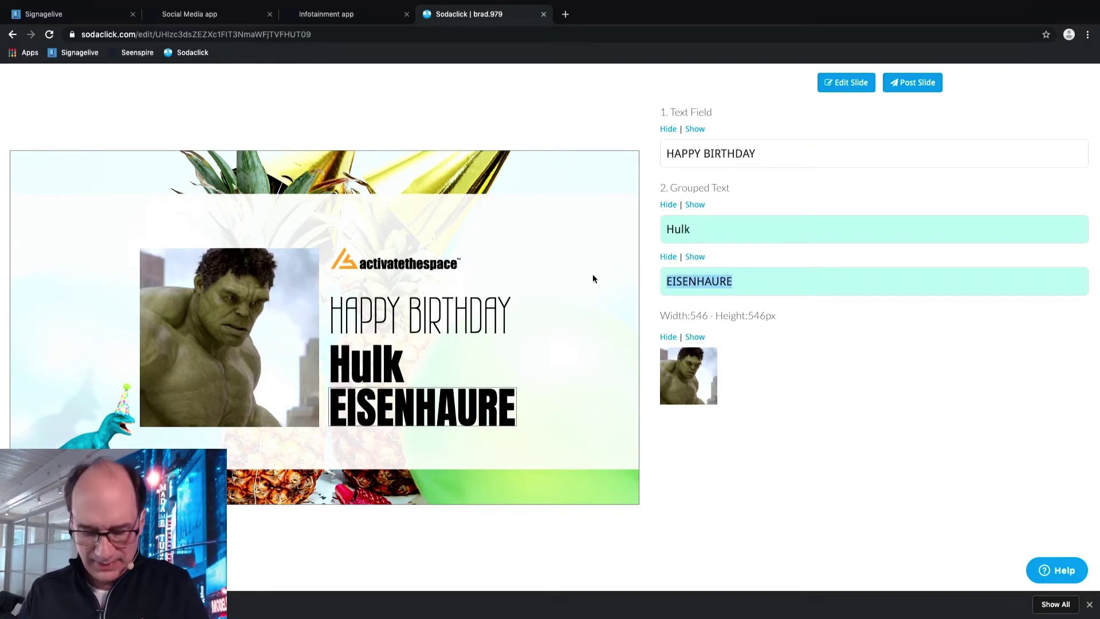
text(Banner)
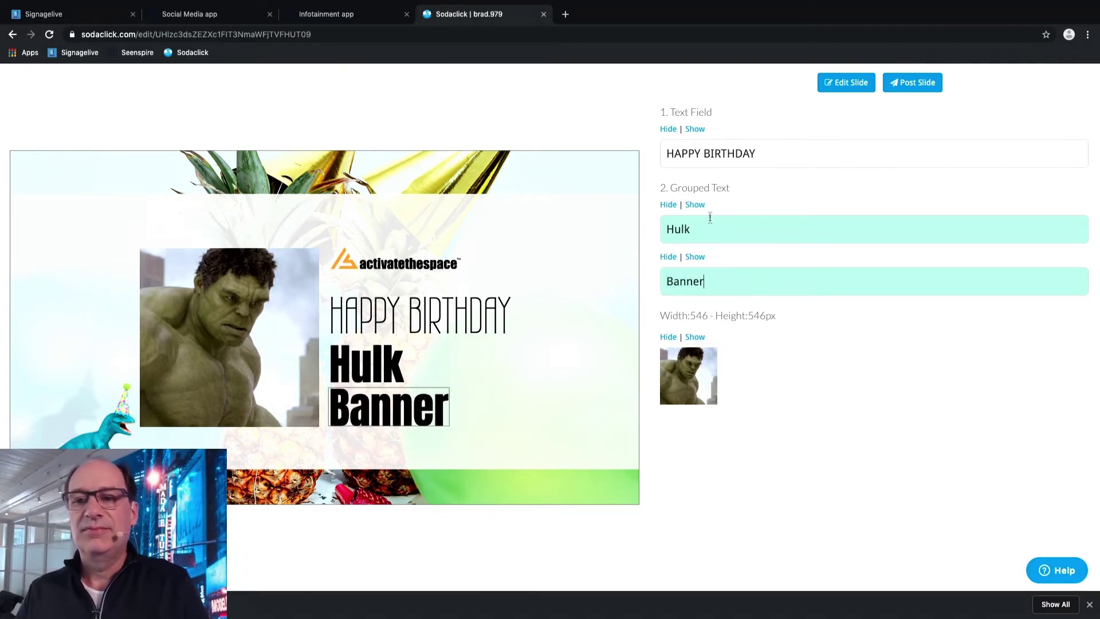
text(Bruce)
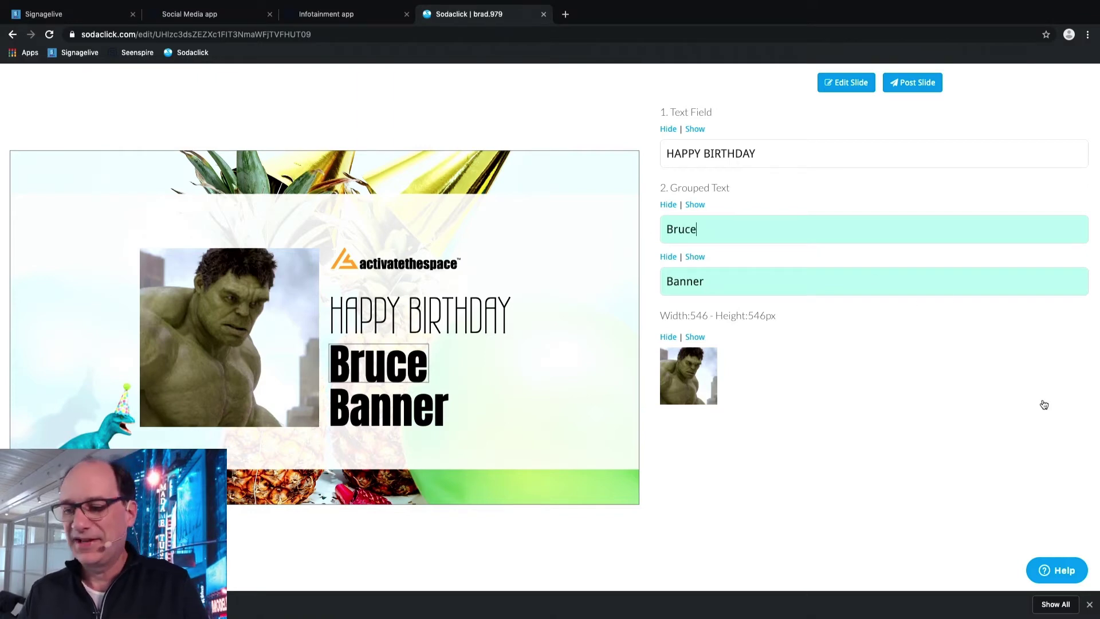
- Reselect the Hulk picture from the image assets and choose to update the live birthday slide
click(1044, 405)
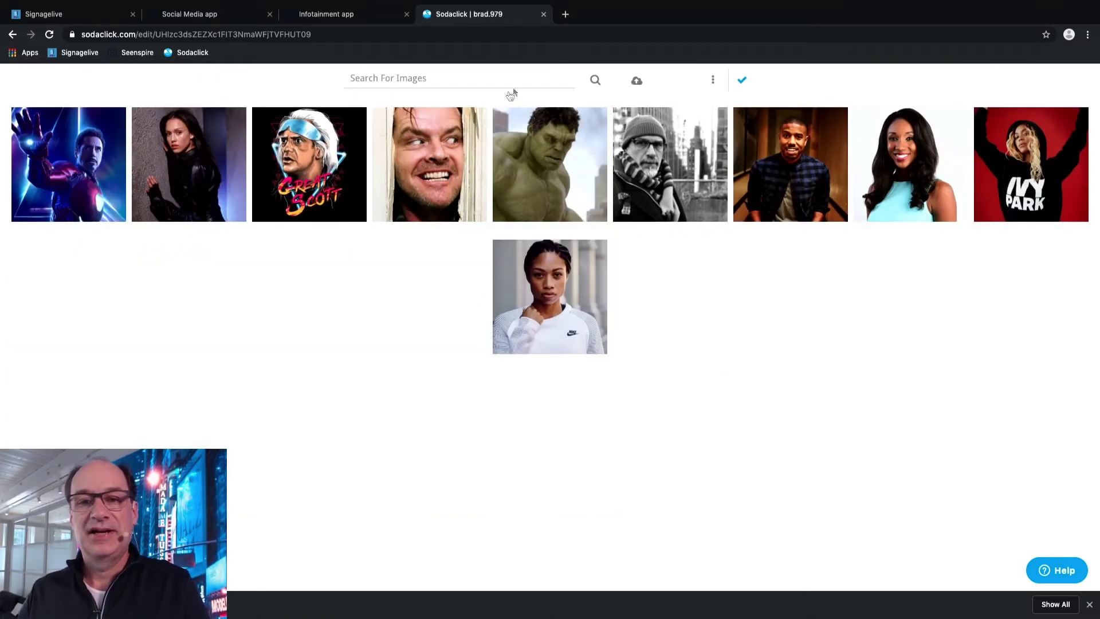
click(521, 126)
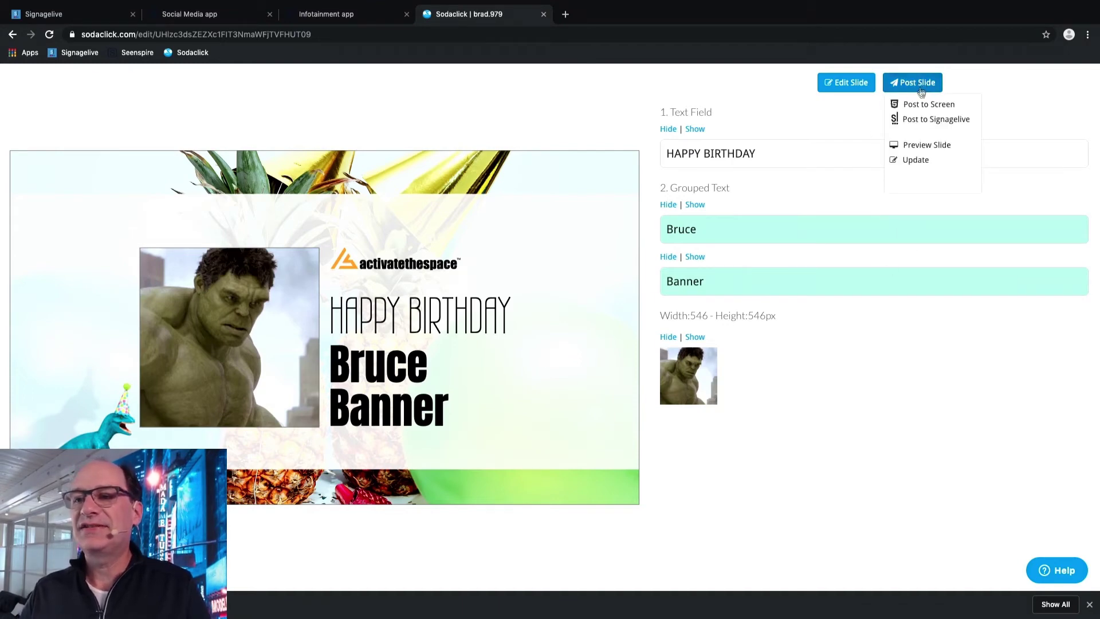
click(917, 161)
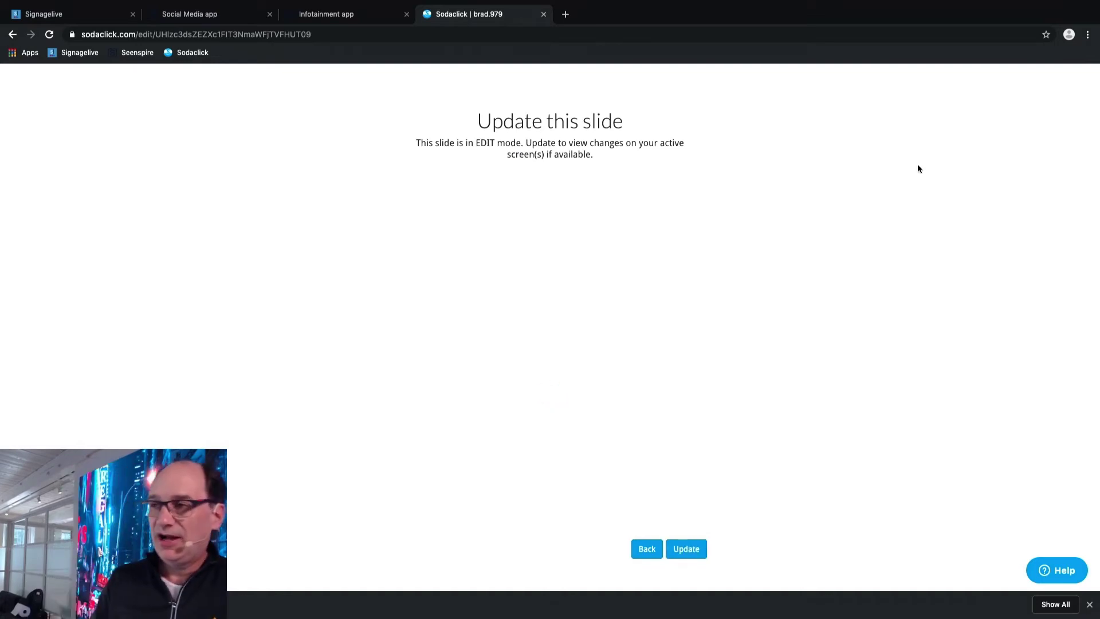